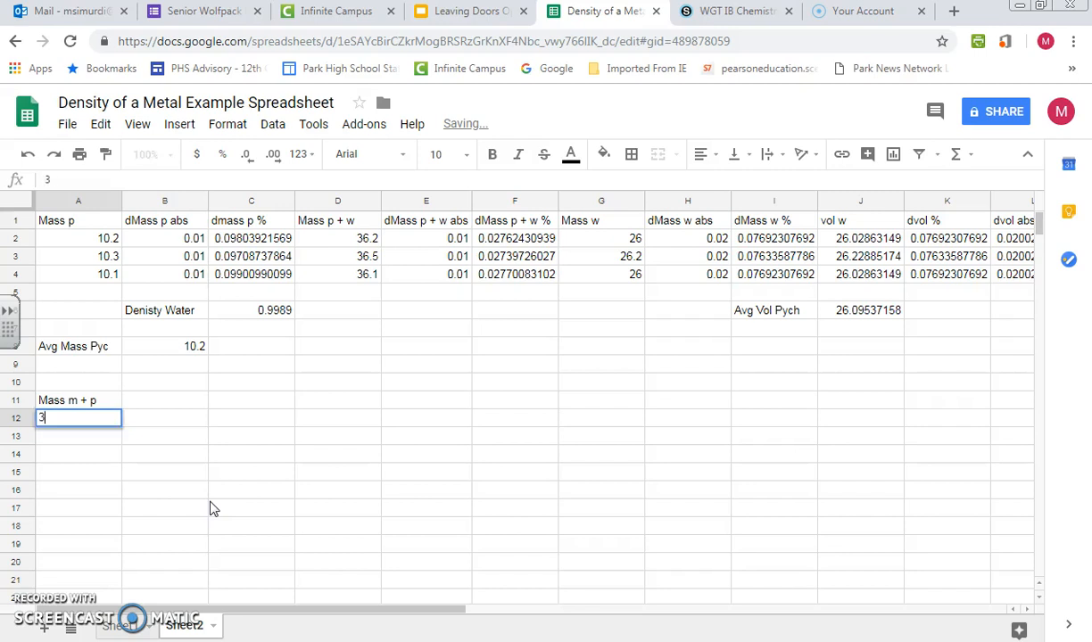
- Enter 36.3, 37.8, 36, 35.4 and 36 under the Mass m + p header in A12 to A16
type("3")
key("Return")
type("37.8")
key("Return")
type("36")
key("Return")
type("35.4")
key("Return")
type("36")
key("Tab")
key("Return")
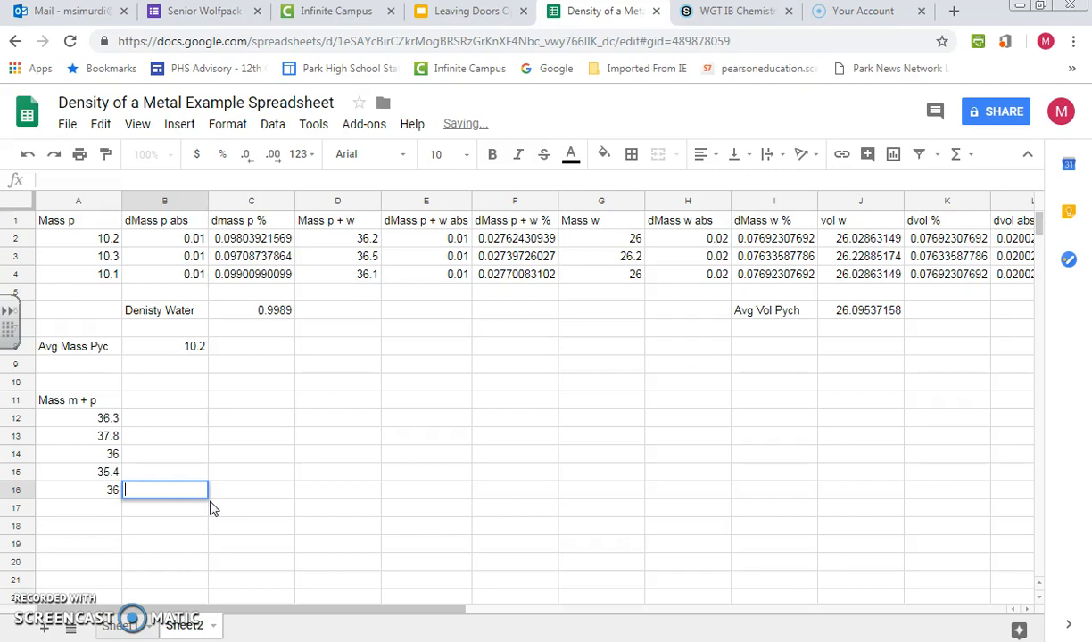
- Add the column header "dmass m + p" in B11
key("Left")
key("Up")
key("Up")
key("Up")
key("Up")
key("Up")
key("Right")
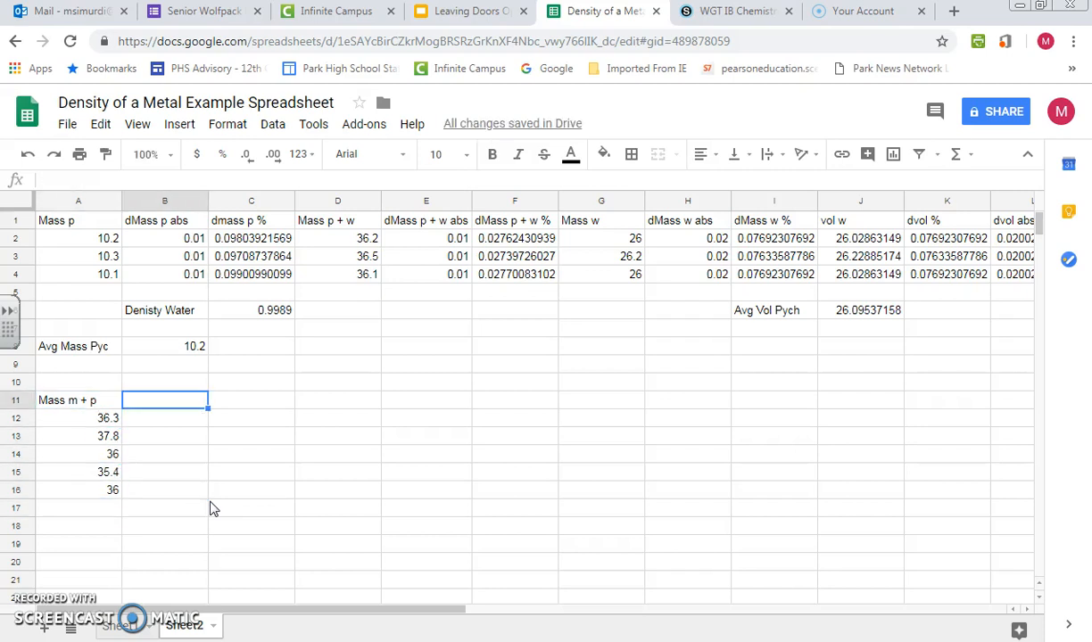
type("dmass m + p")
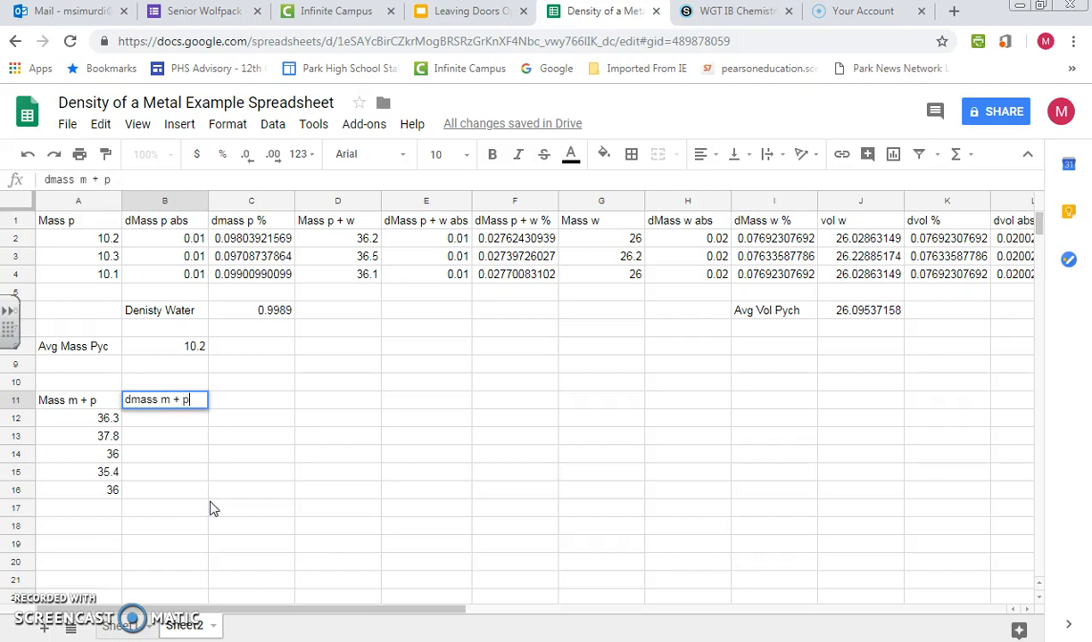
key("Return")
- Enter an uncertainty of 0.01 in B12 and fill it down to B16
type("0")
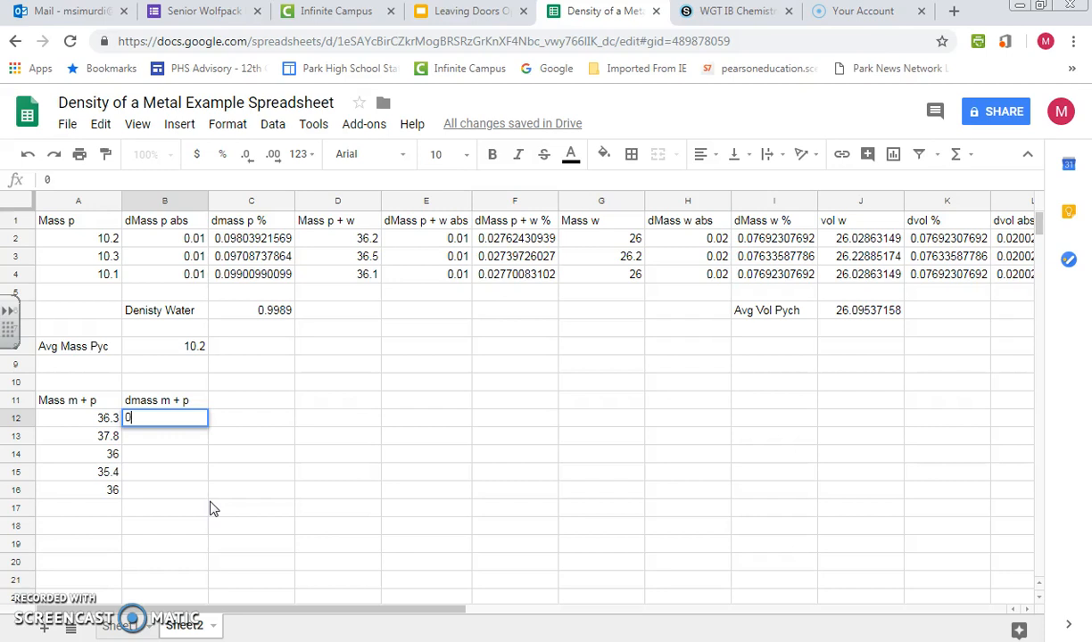
type("/01")
key("Return")
left_click(193, 423)
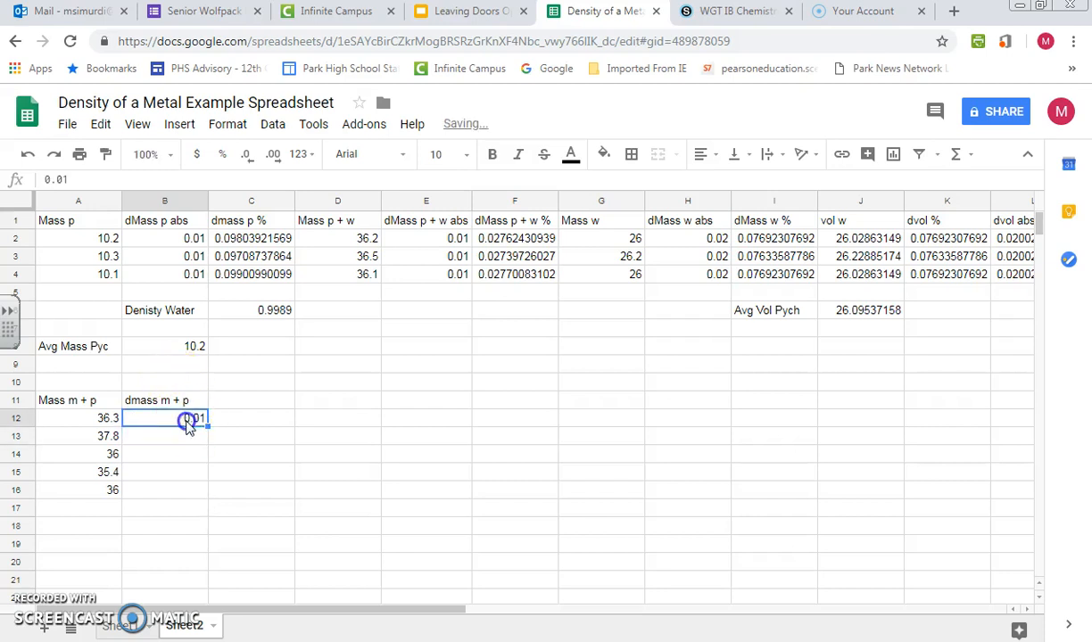
left_click_drag(209, 426, 204, 493)
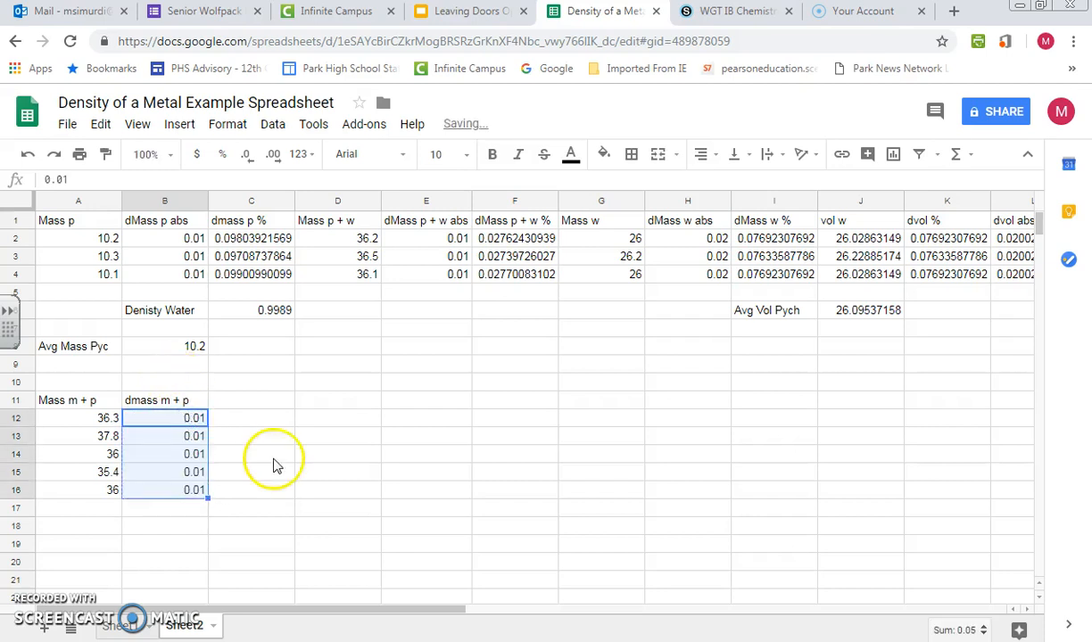
left_click(276, 457)
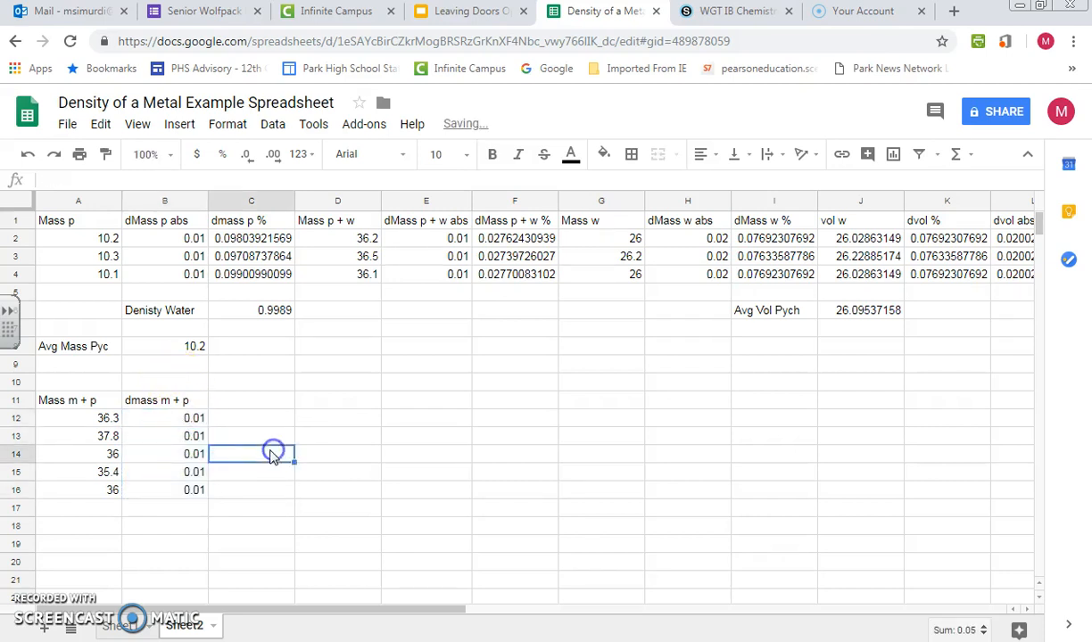
- Re-enter 0.01 in B12, fill it down to B16 again and check each filled cell
left_click(190, 423)
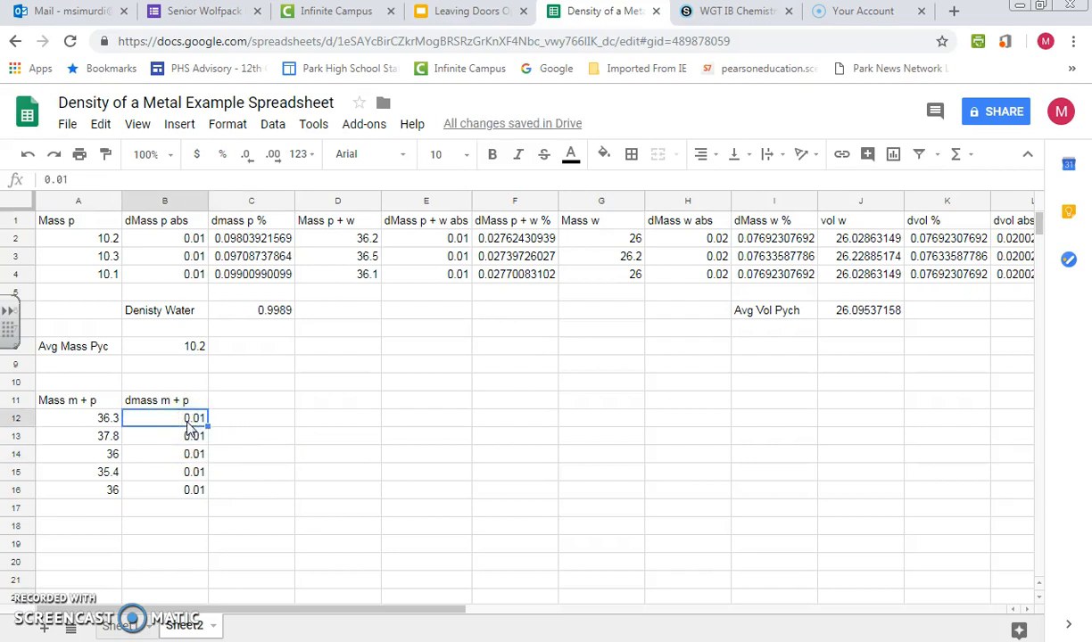
type("0")
key("Return")
left_click(190, 420)
left_click_drag(208, 427, 205, 493)
left_click(196, 438)
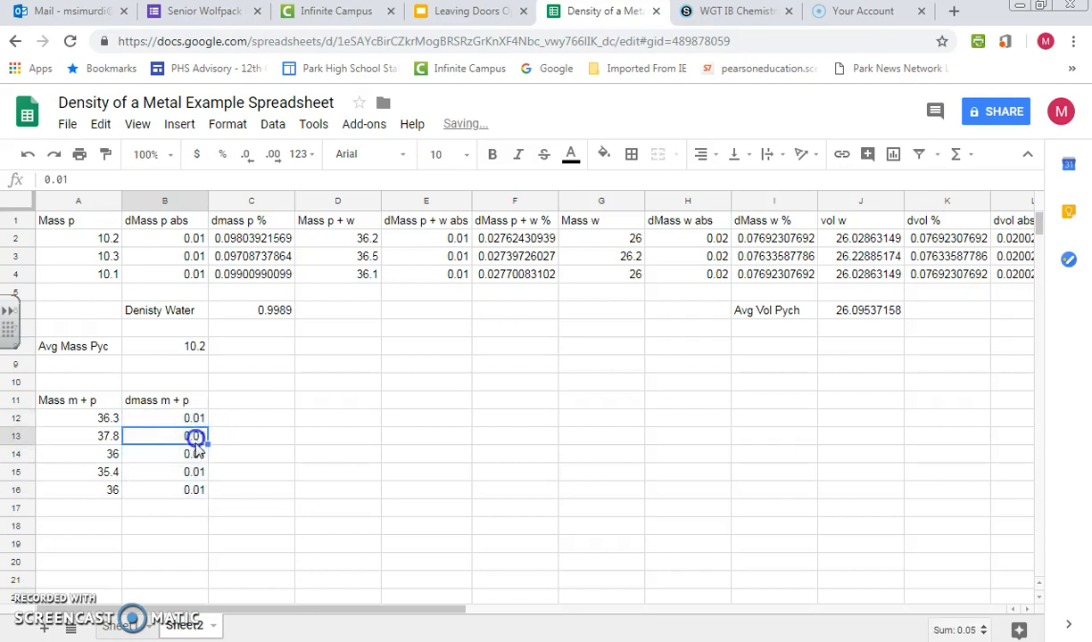
left_click(195, 455)
left_click(195, 473)
left_click(197, 491)
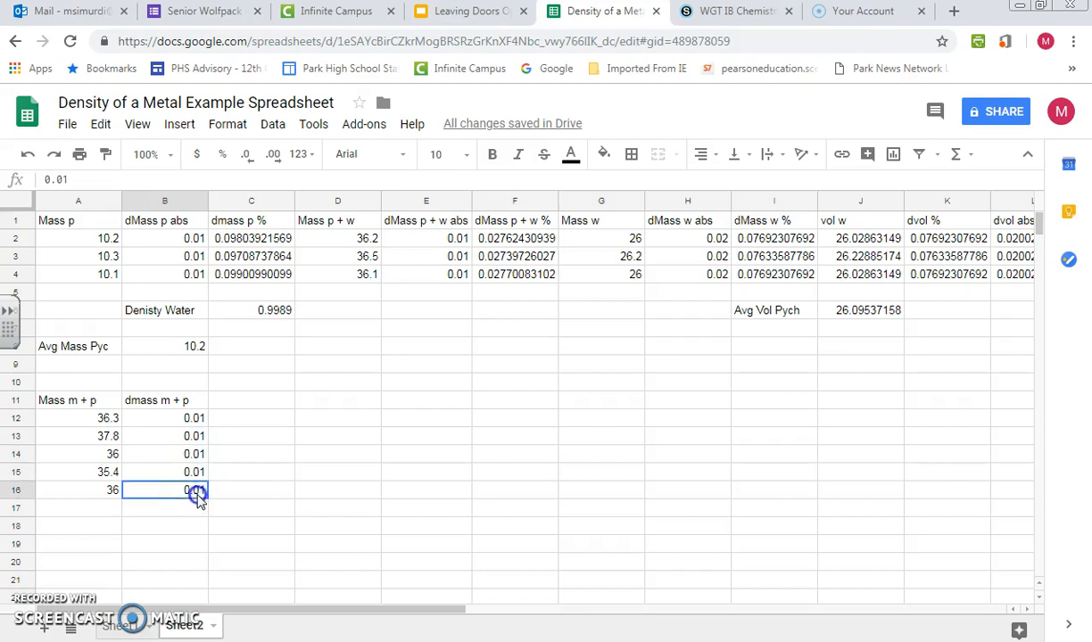
left_click(230, 458)
- Change the B11 header to "dmass m + p abs" and widen column B to fit it
left_click(243, 398)
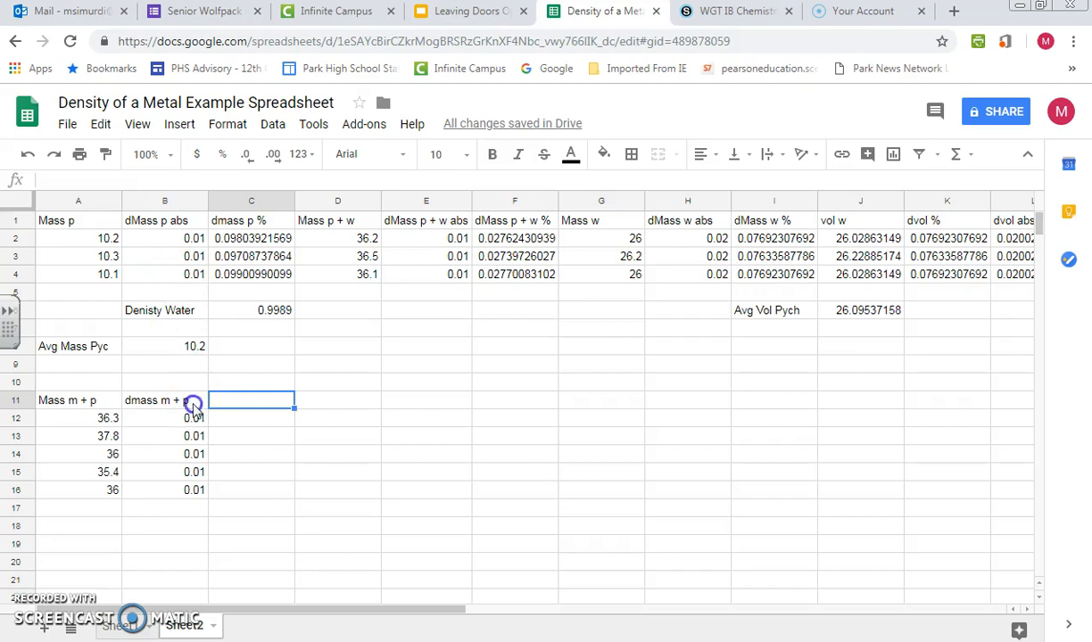
left_click(162, 403)
left_click(127, 179)
type("abs")
key("Return")
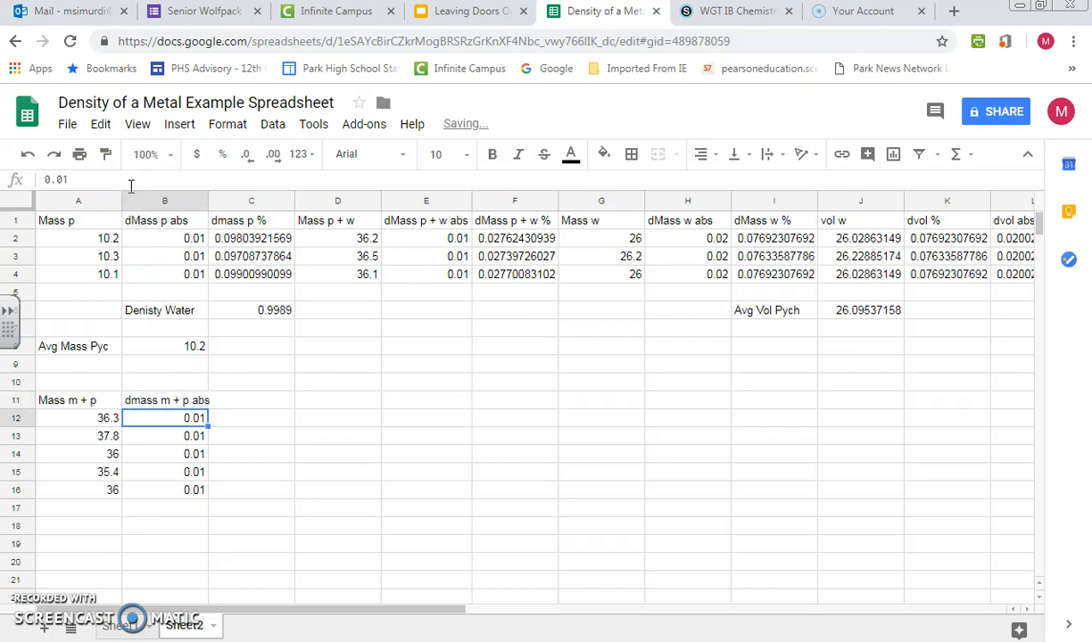
left_click_drag(208, 201, 214, 201)
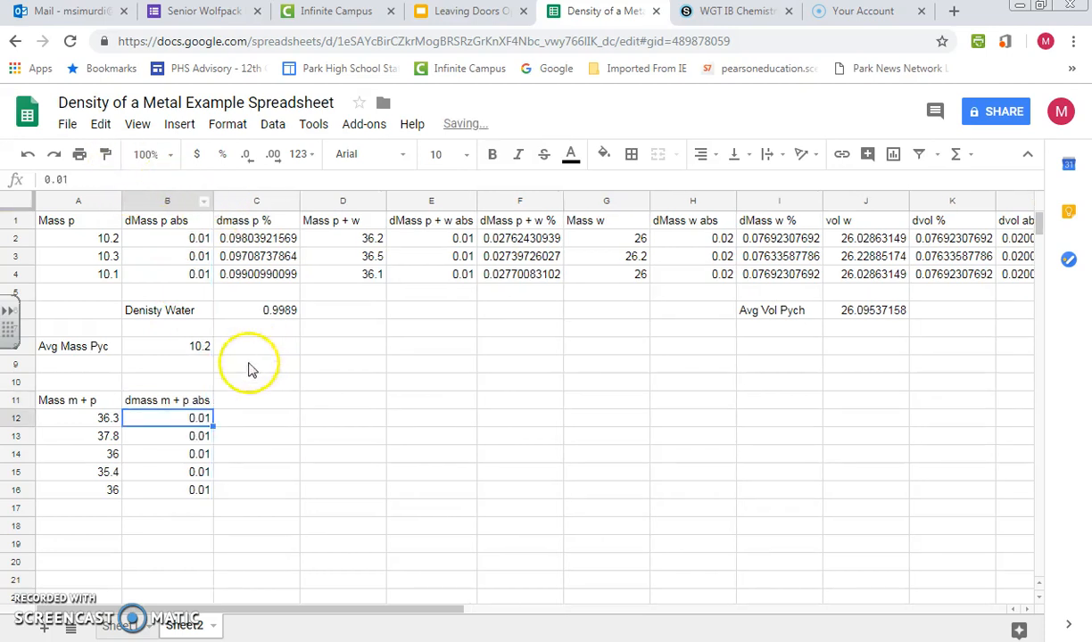
- Add the column header "dmass m + p %" in C11
left_click(244, 400)
type("dmass ")
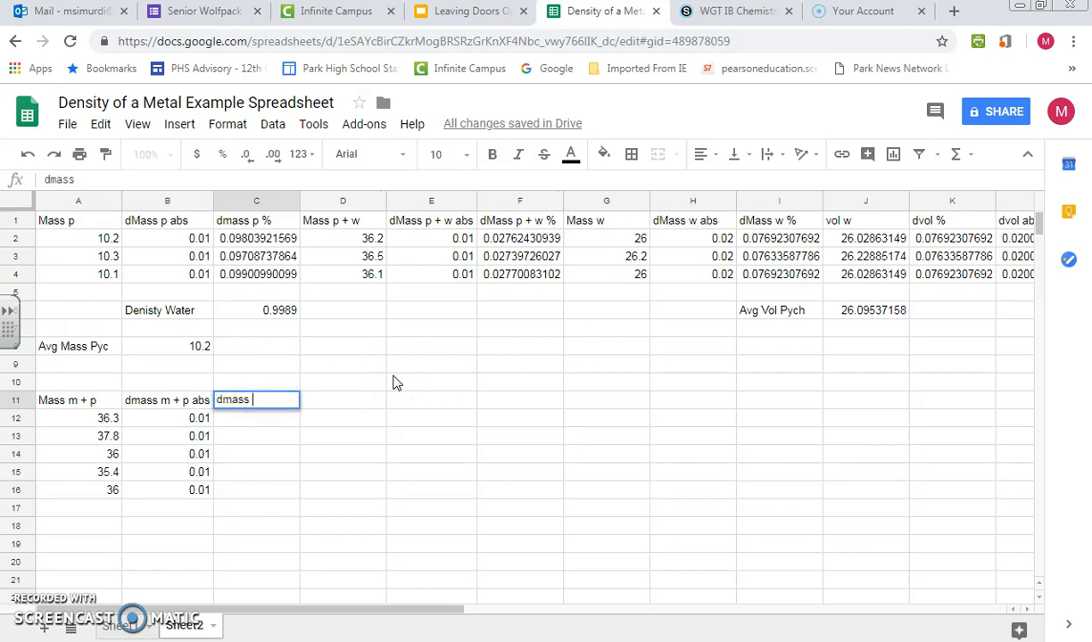
type("m + p %")
key("Return")
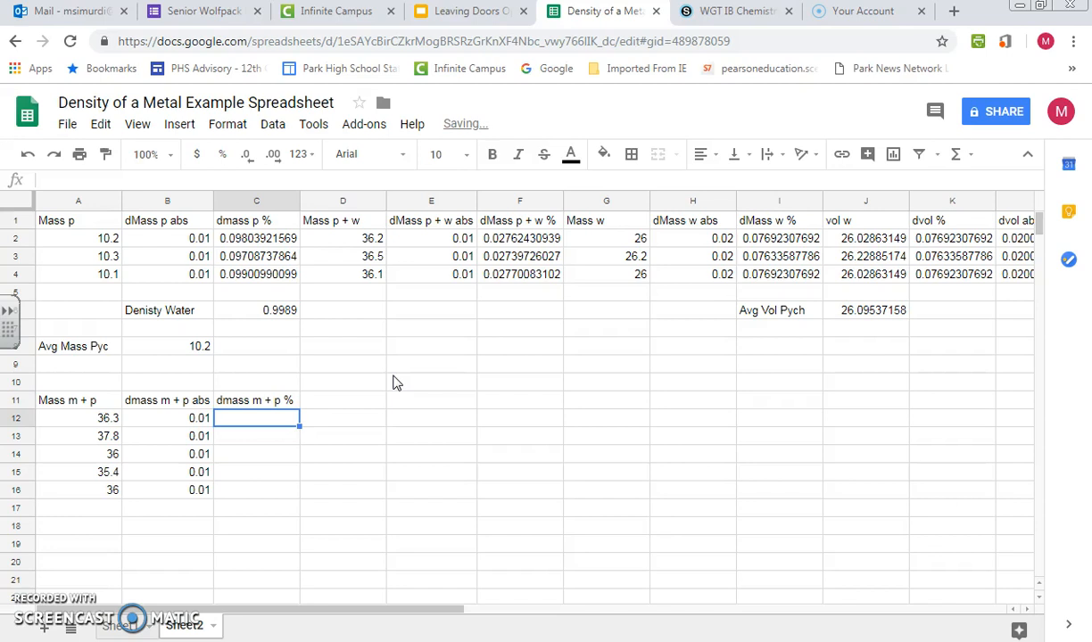
- Calculate the percent uncertainty in C12 with =B12/A12*100 and fill the formula down to C16
type("=")
left_click(196, 418)
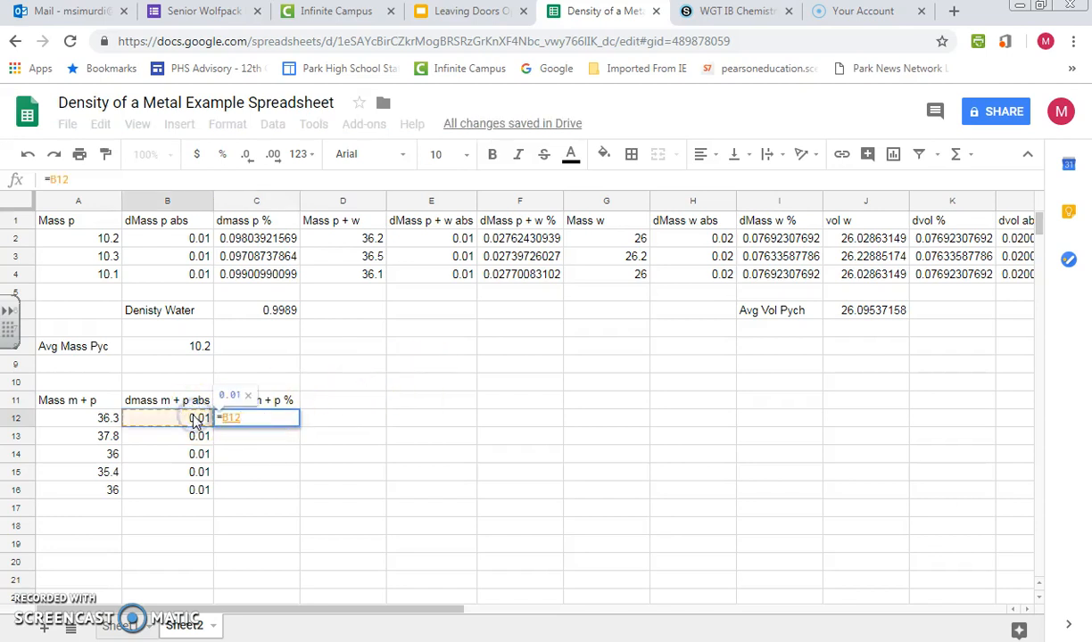
type("/")
left_click(79, 421)
type("*100")
key("Return")
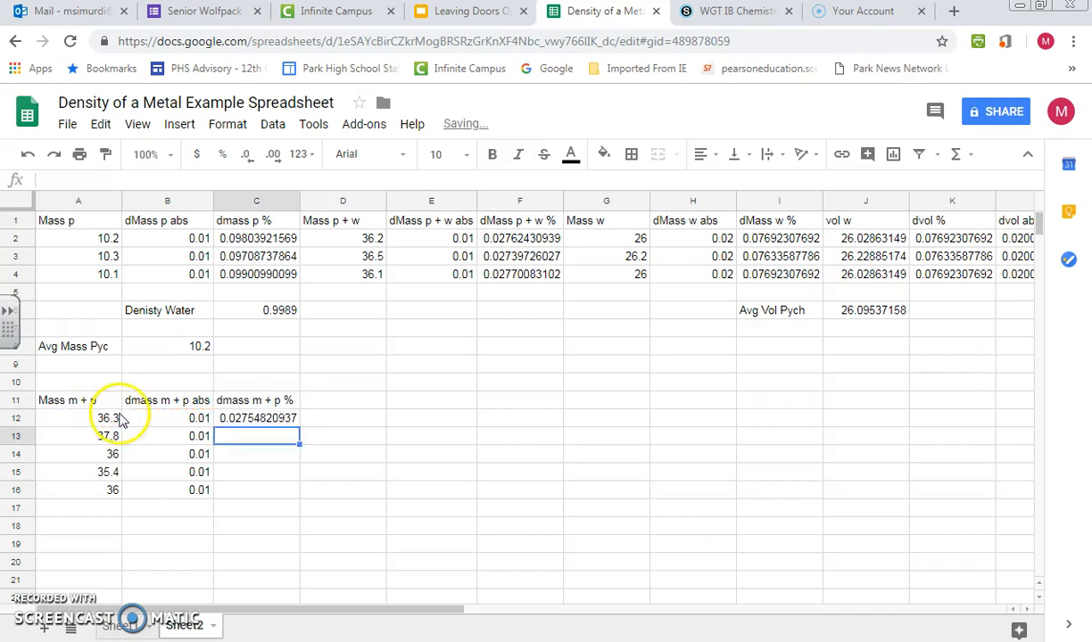
left_click(264, 421)
double_click(300, 426)
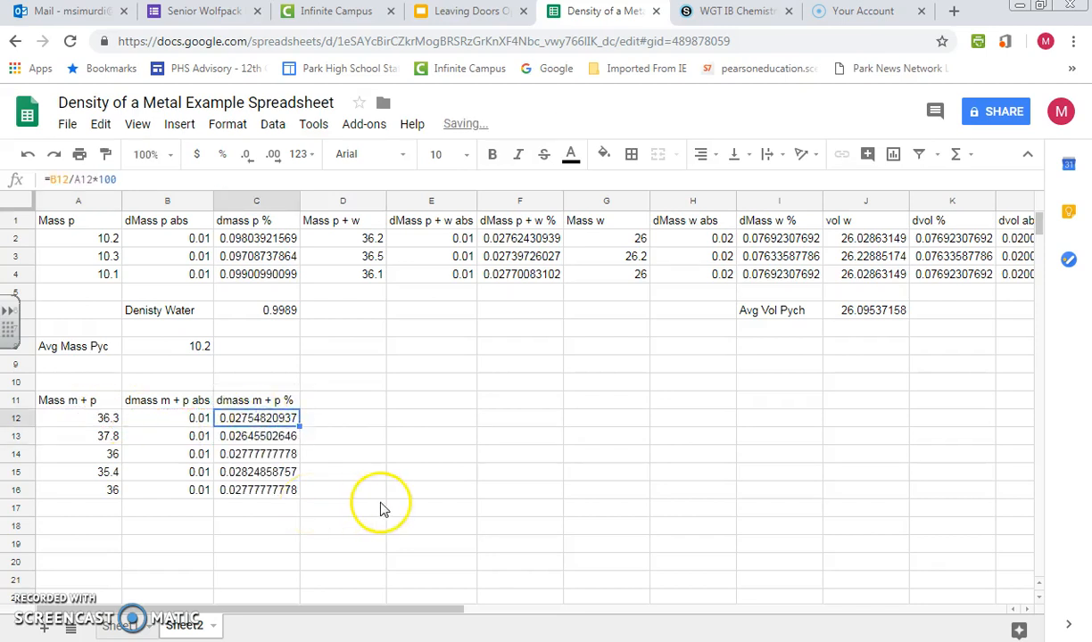
- Add the column header "Mass p + m + w" in D11
left_click(359, 405)
type("Mass p + m + w")
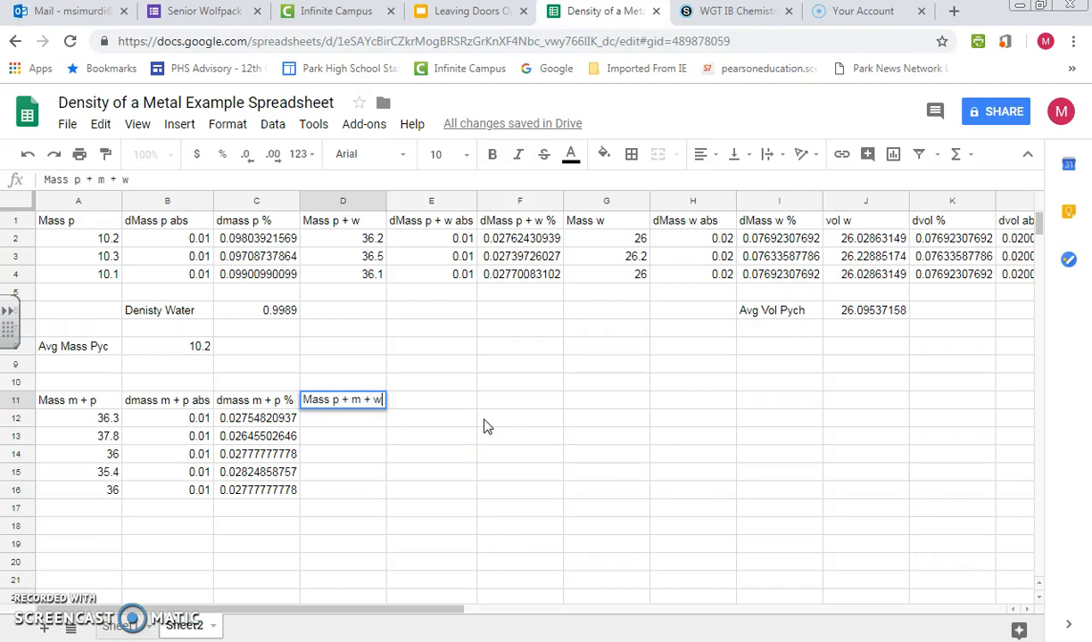
key("Return")
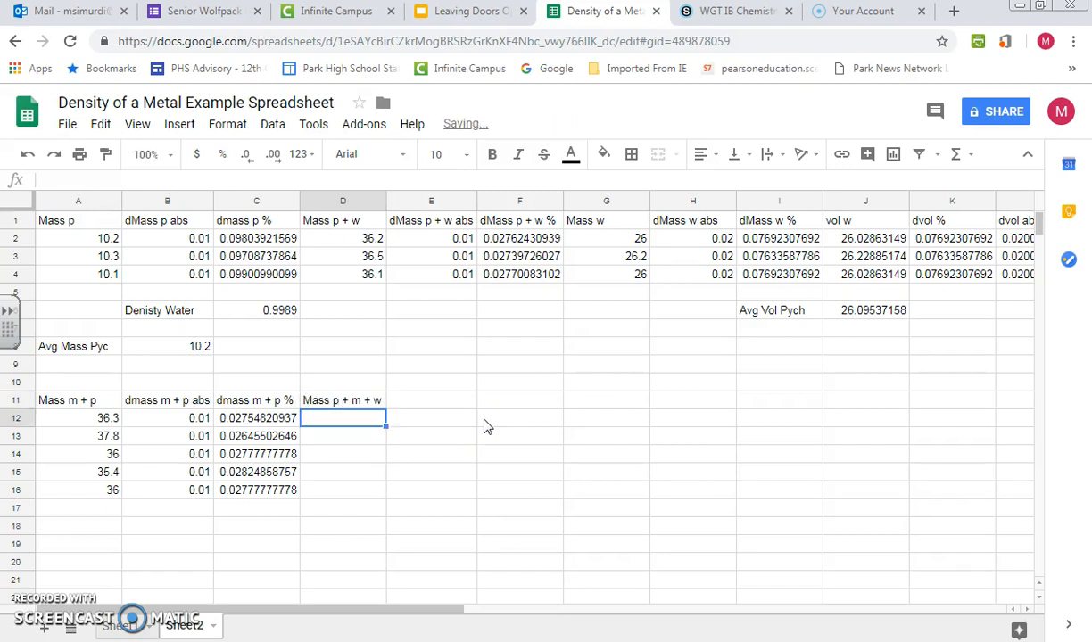
- Enter the masses 45.3, 46, 44, 45.6 and 45.4 in D12 to D16
type("45.3")
key("Return")
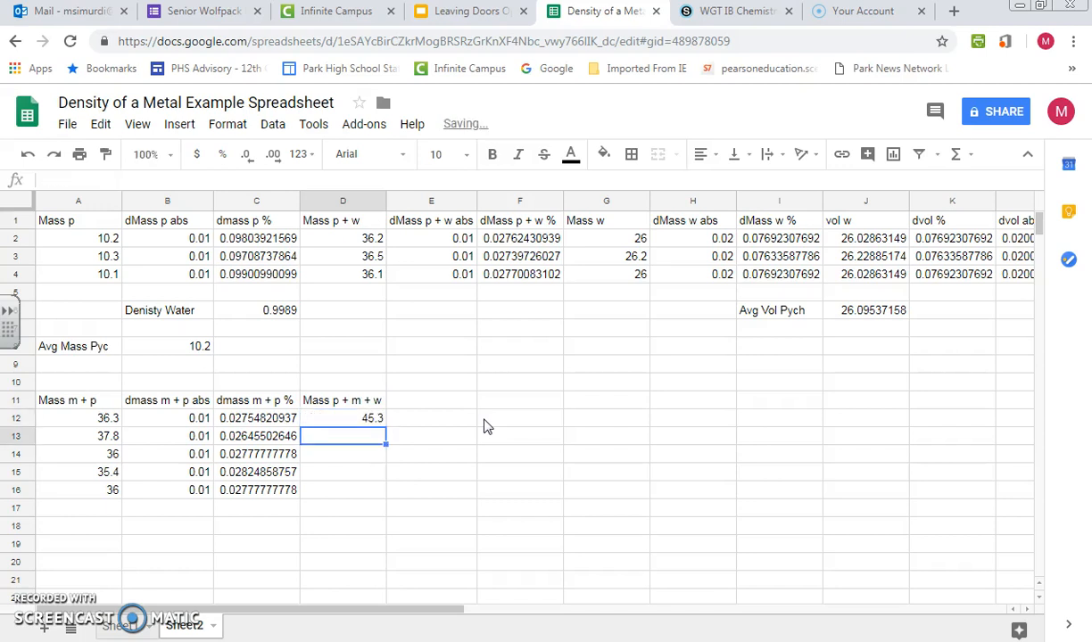
type("46")
key("Return")
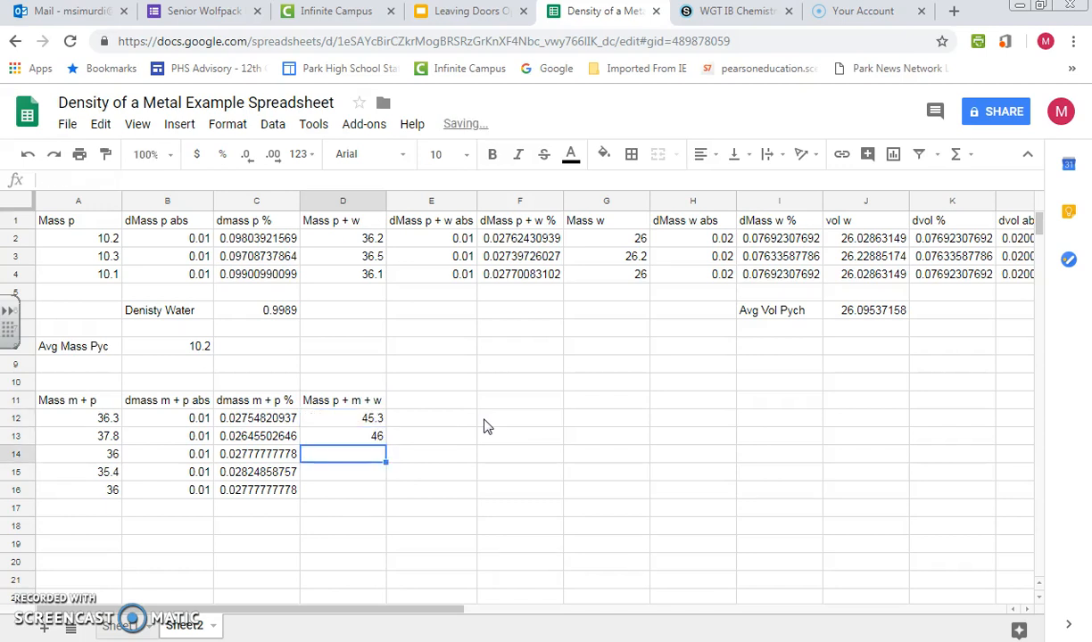
type("44")
key("Return")
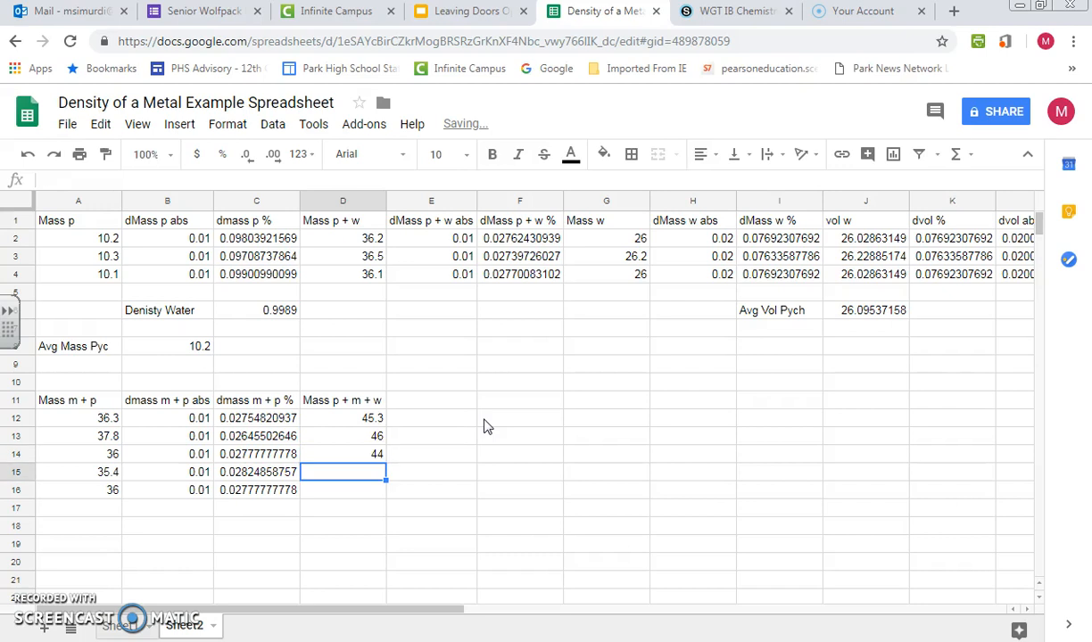
type("45.6")
key("Return")
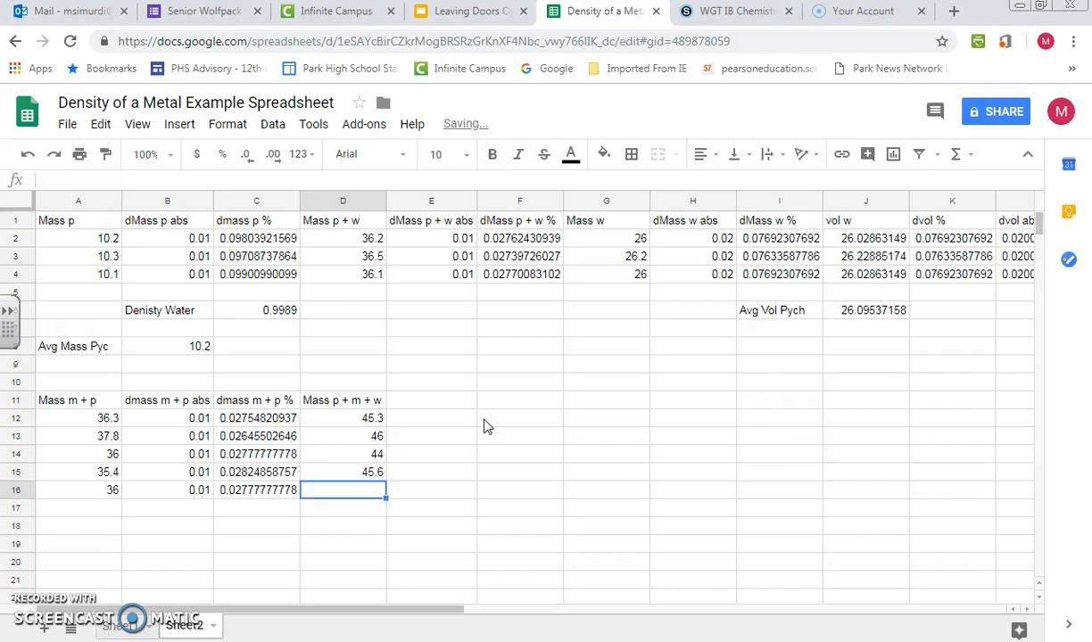
type("45.4")
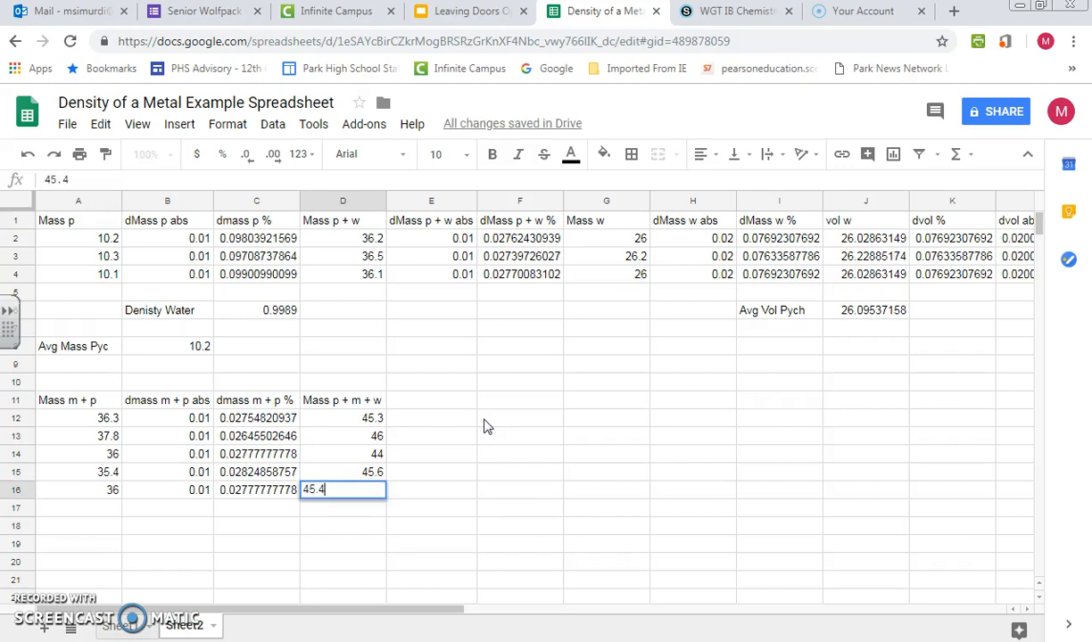
key("Tab")
- Add the column header "dmass p+m+w" in E11
key("Up")
key("Up")
key("Up")
key("Up")
key("Up")
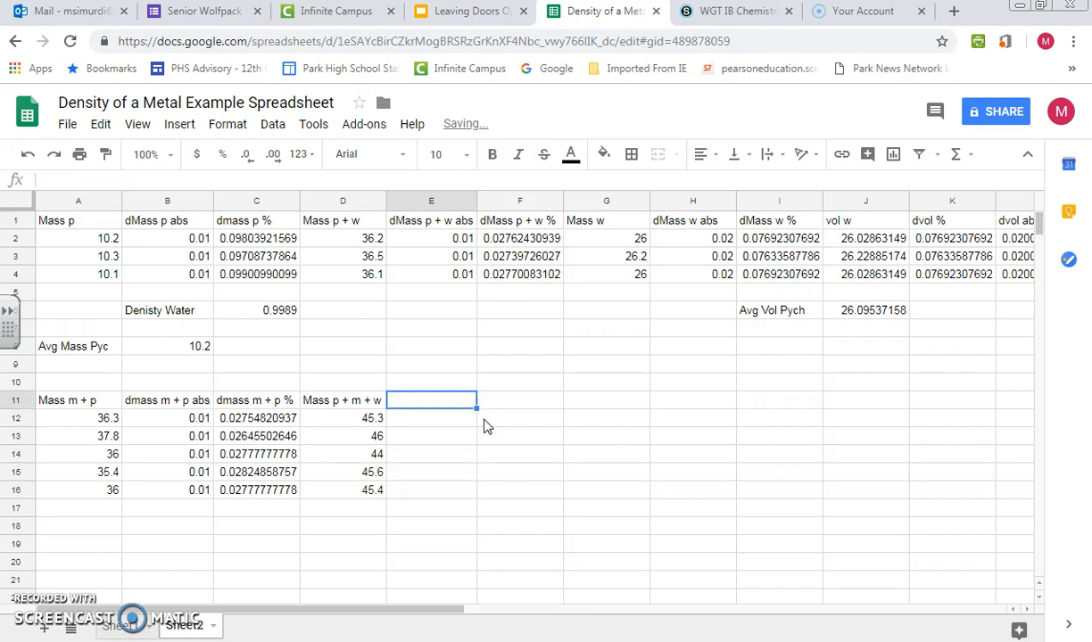
type("dmass p+m+w")
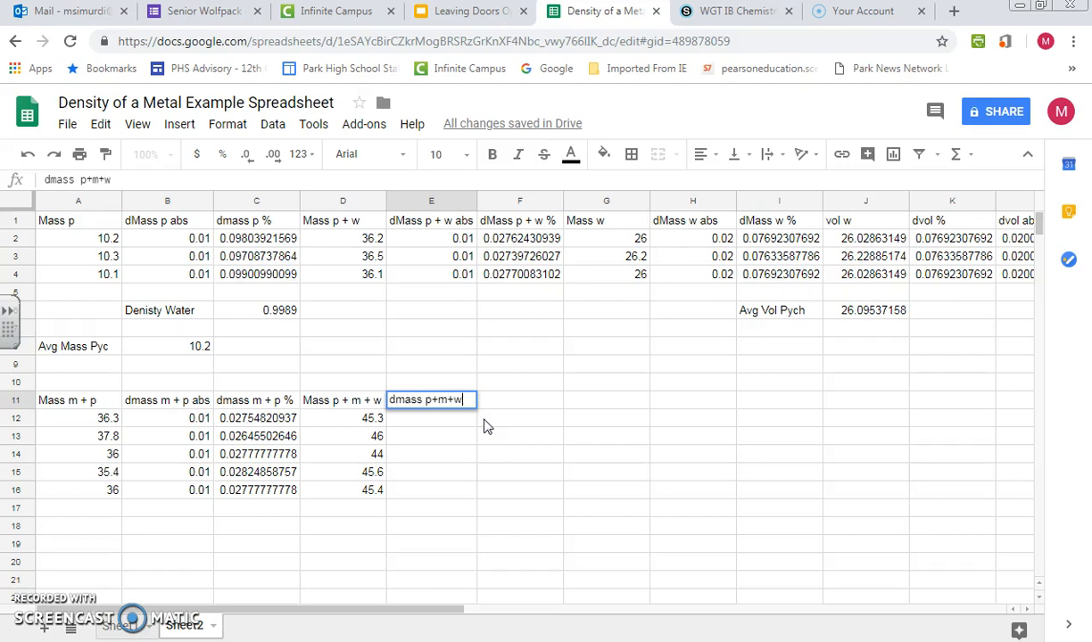
key("Return")
- Enter an uncertainty of 0.01 in E12 and fill it down to E16
type("0.01")
key("Return")
key("Up")
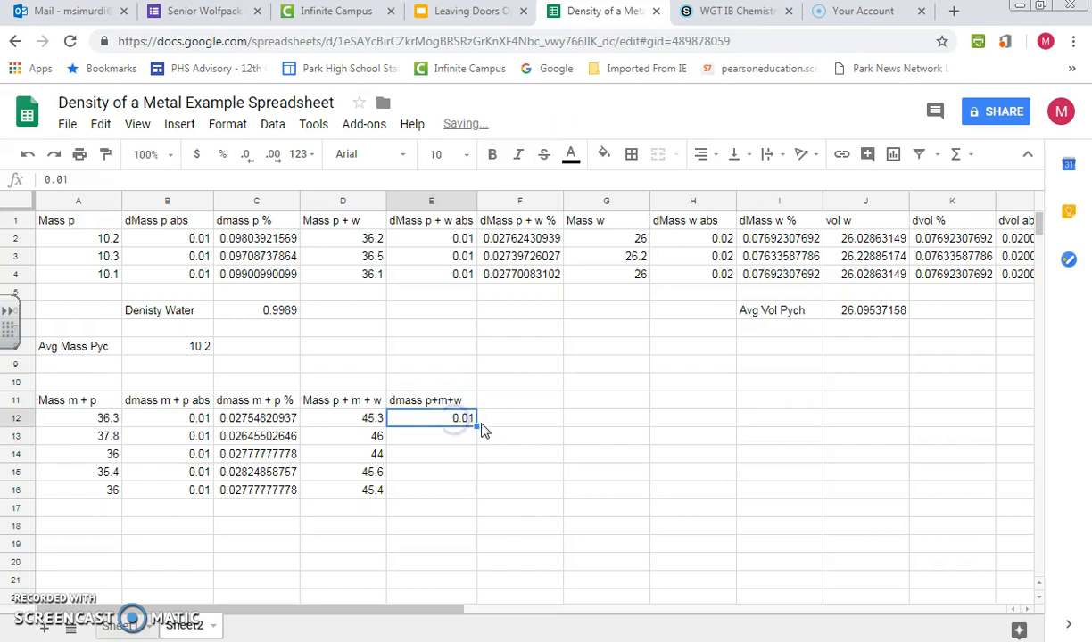
left_click_drag(478, 426, 477, 495)
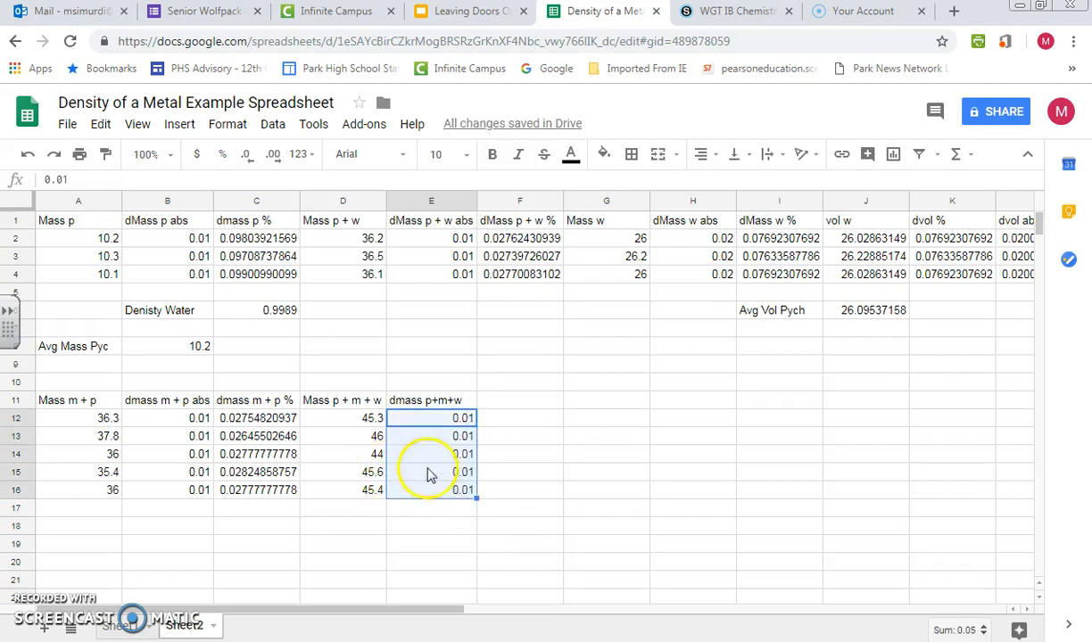
- Add the column header "dmass p+m+w %" in F11 and auto-fit the width of column F
left_click(502, 406)
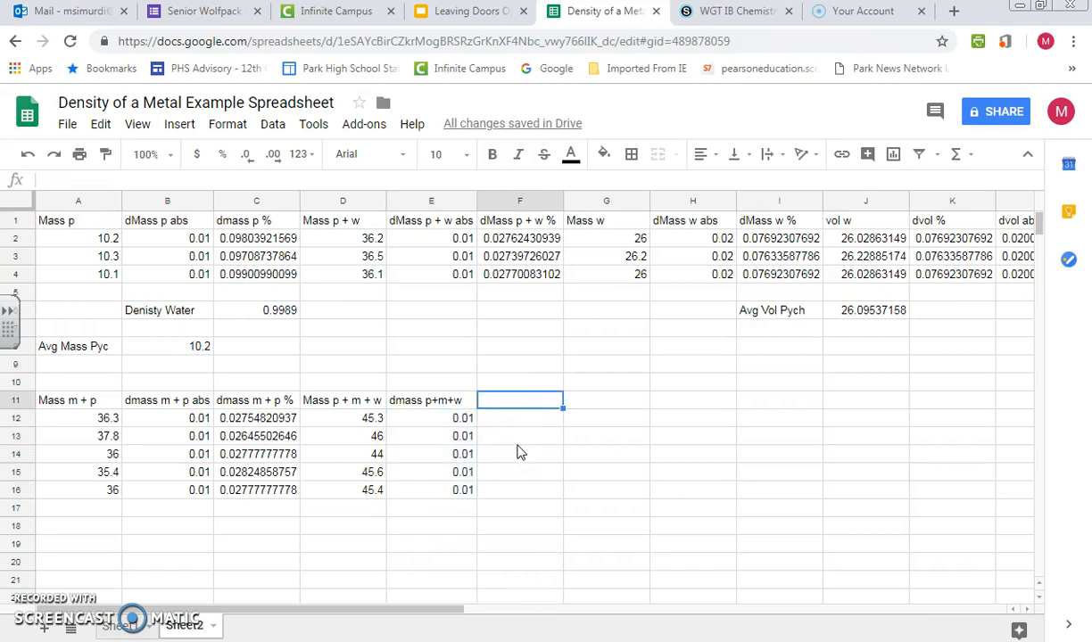
type("dmass p+m+")
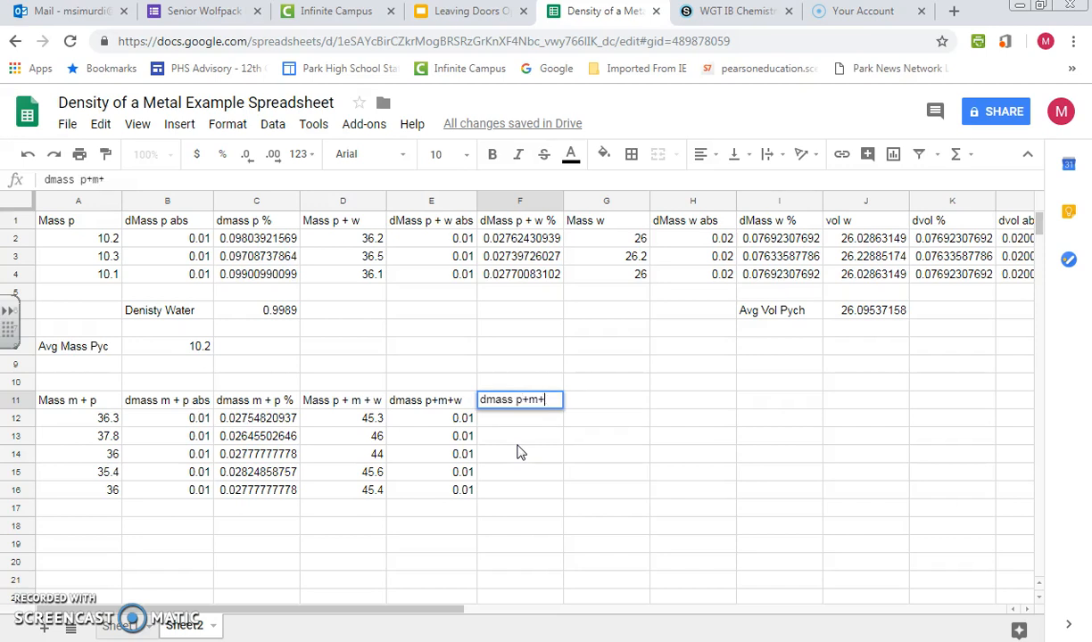
type("w %")
key("Return")
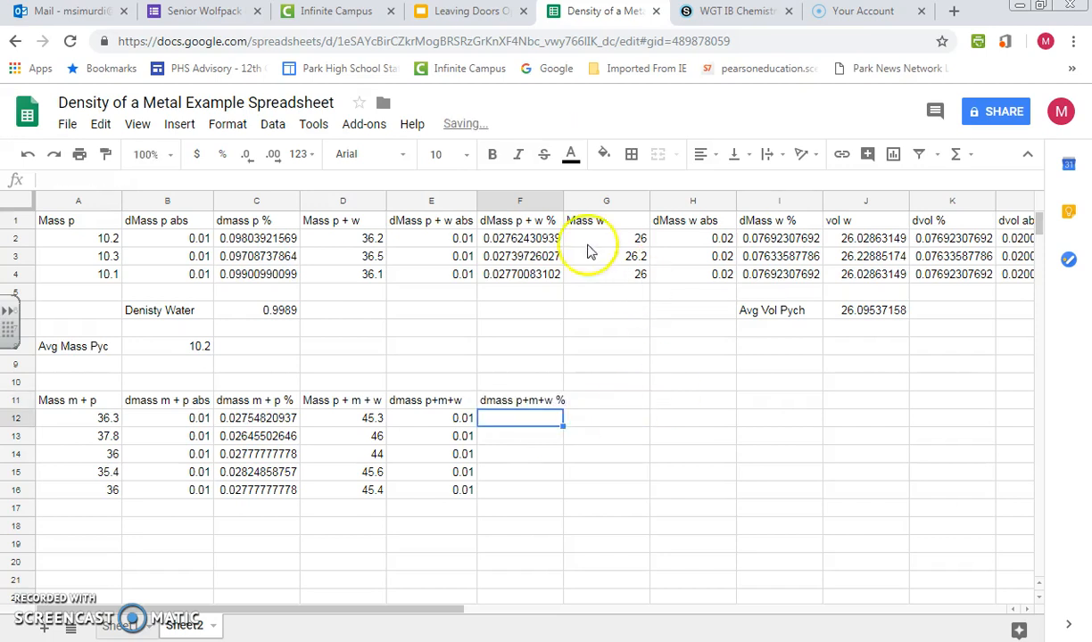
double_click(563, 202)
- Change the E11 header to "dmass p+m+w abs" and auto-fit the width of column E
left_click(429, 382)
left_click(419, 400)
left_click(204, 180)
type("abs")
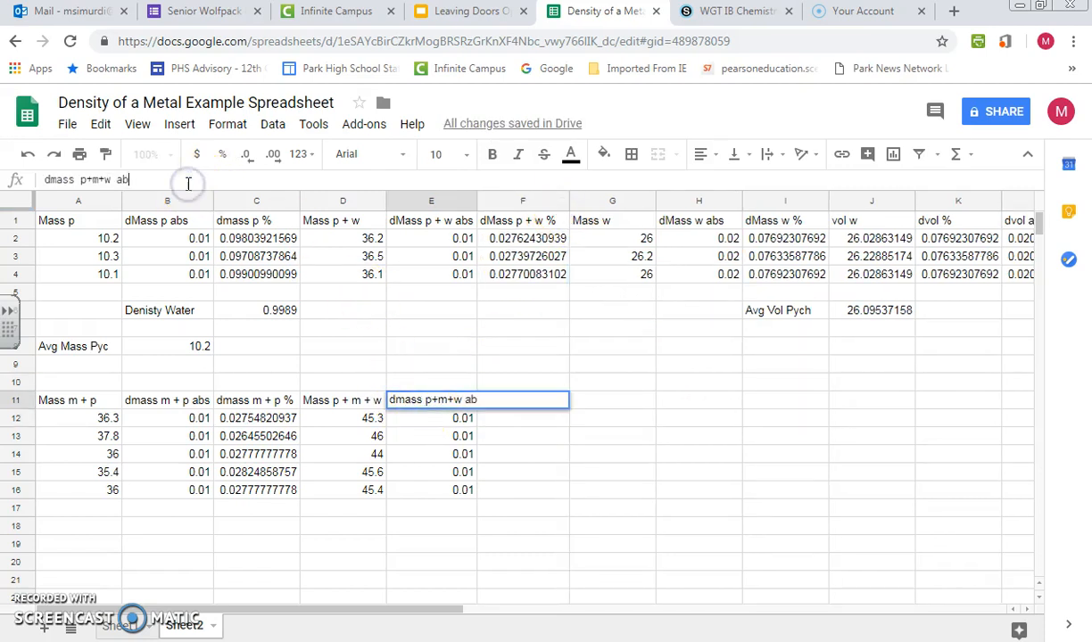
key("Return")
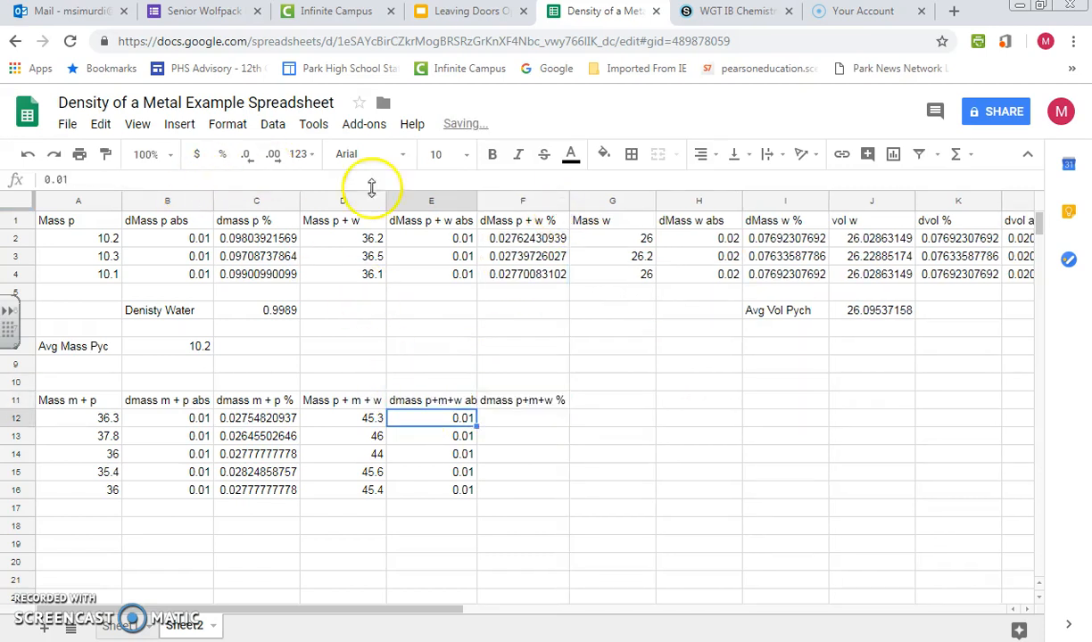
double_click(476, 201)
- Calculate the percent uncertainty in F12 with =E12/D12*100 and fill it down to F16
left_click(542, 418)
type("=")
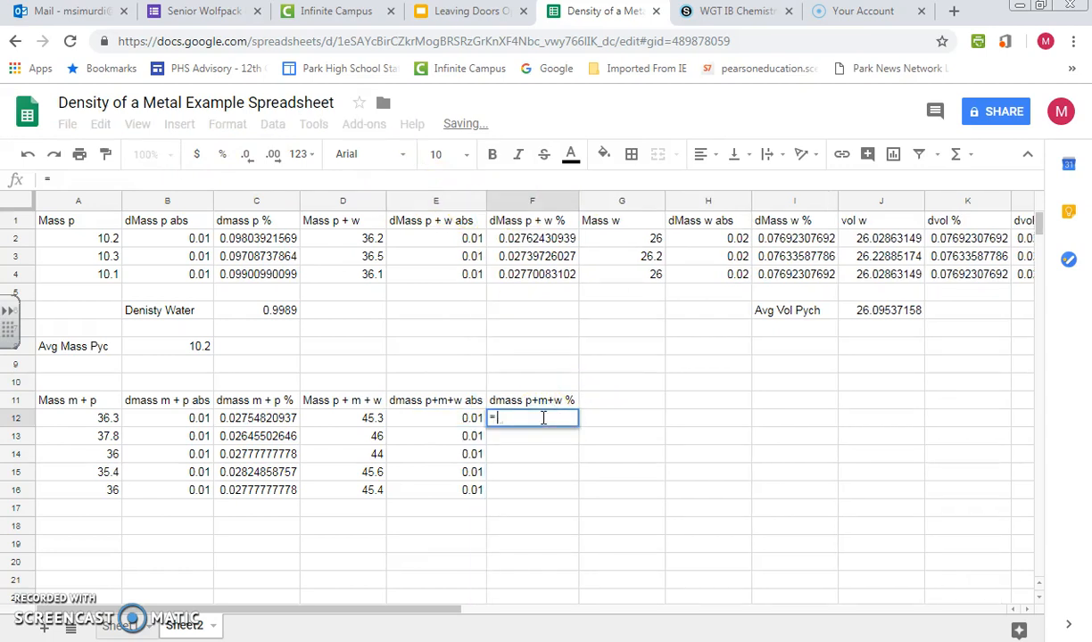
key("Left")
type("/")
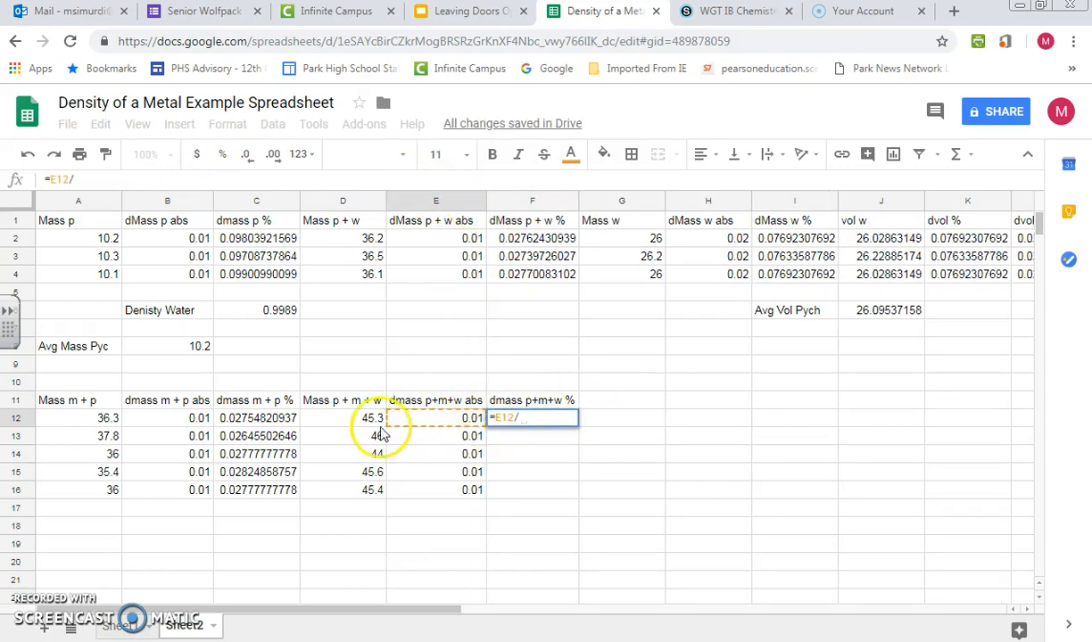
left_click(361, 421)
type("*100")
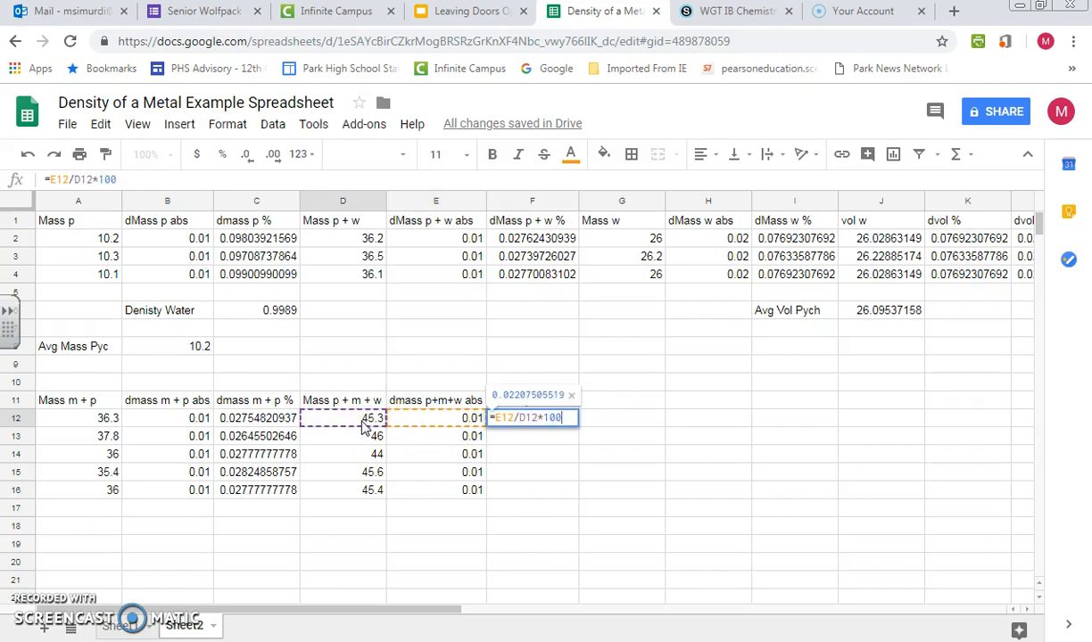
key("Return")
left_click(565, 419)
double_click(577, 425)
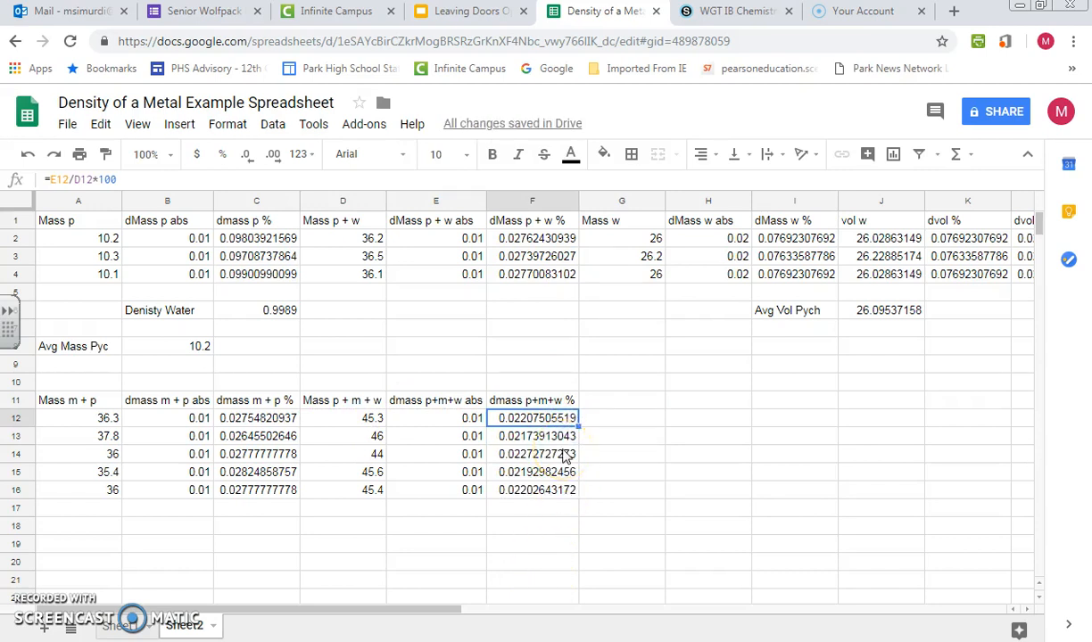
- Add the column header "Mass w" in G11
left_click(620, 399)
type("Mass w")
key("Return")
- Calculate the water mass in G12 with =D12-A12 and fill it down to G16
type("=")
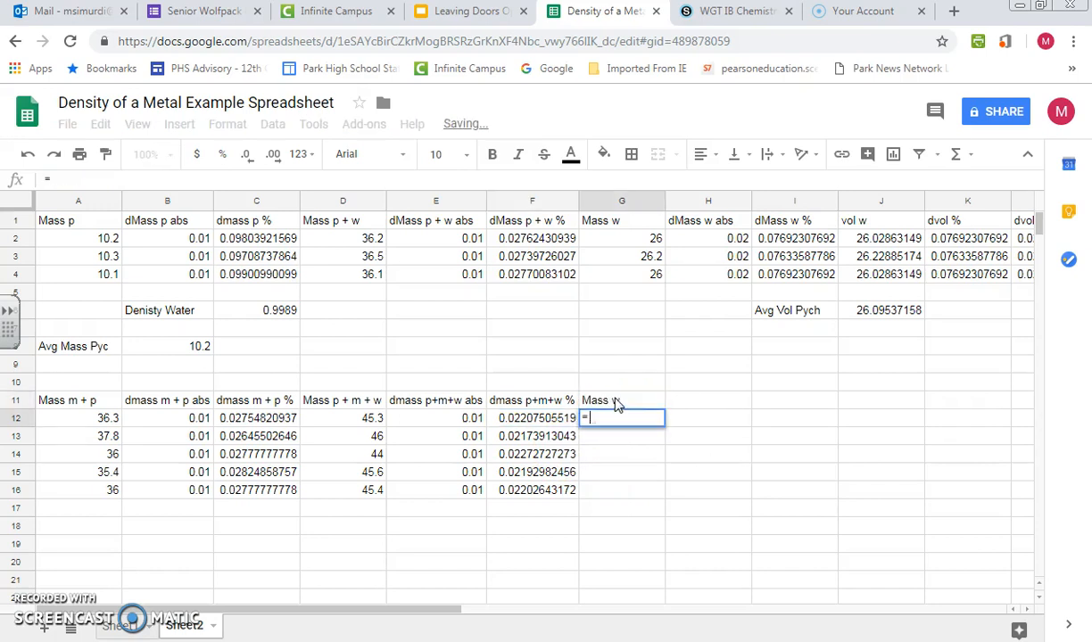
left_click(373, 421)
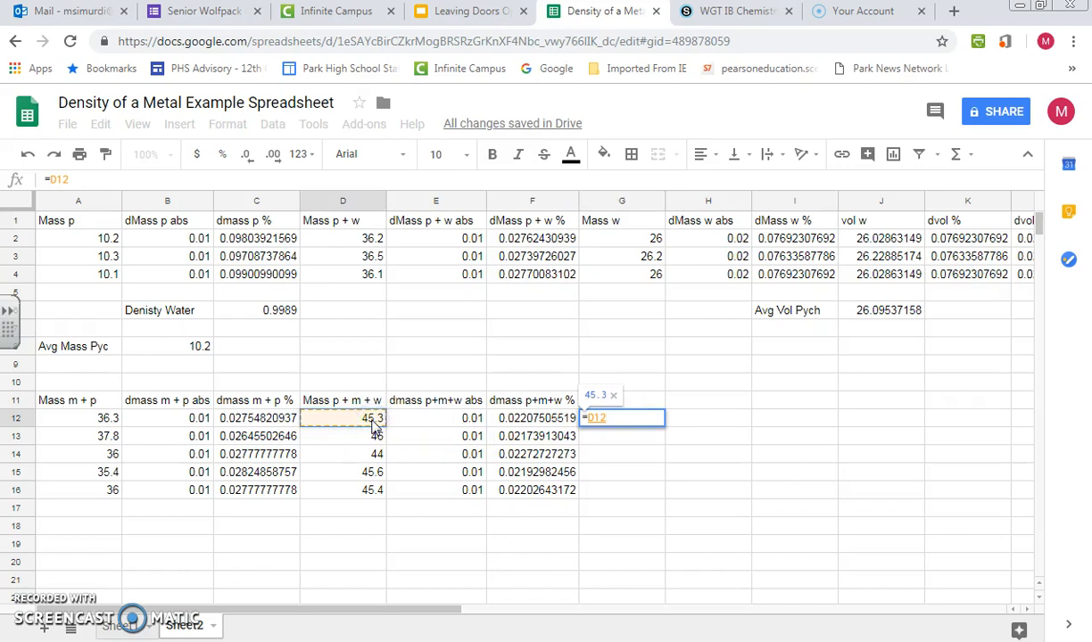
type("-")
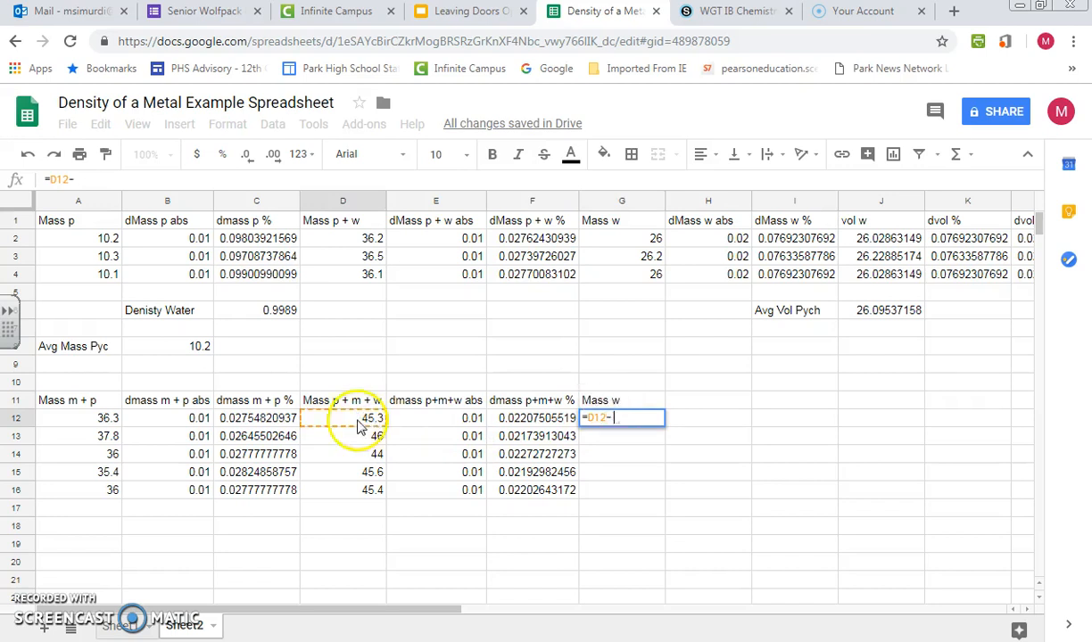
left_click(108, 422)
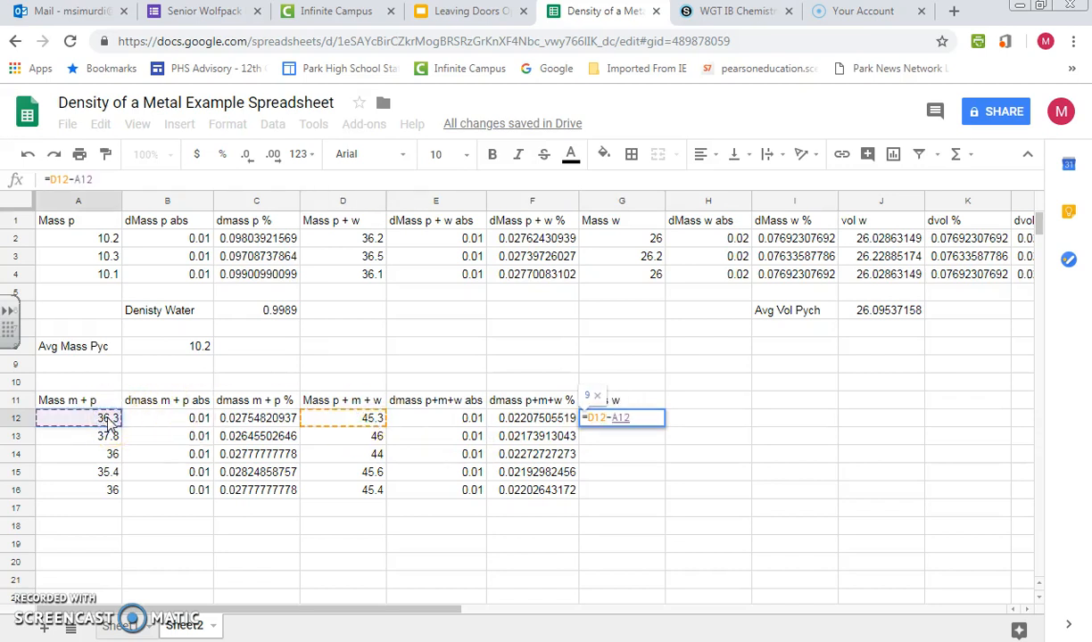
key("Return")
left_click(646, 420)
left_click(650, 421)
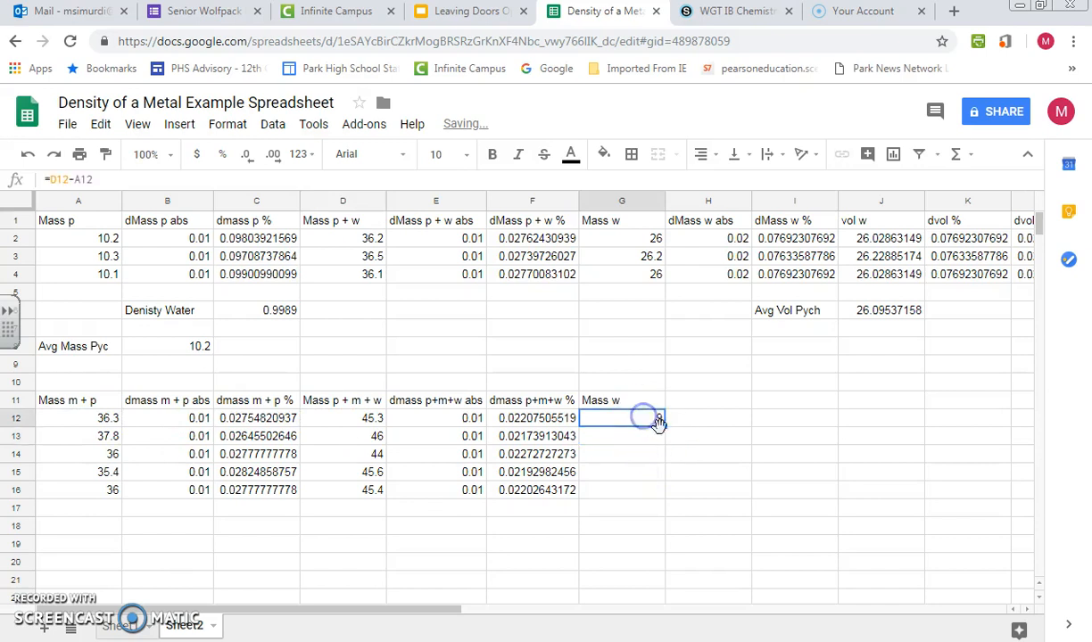
double_click(665, 427)
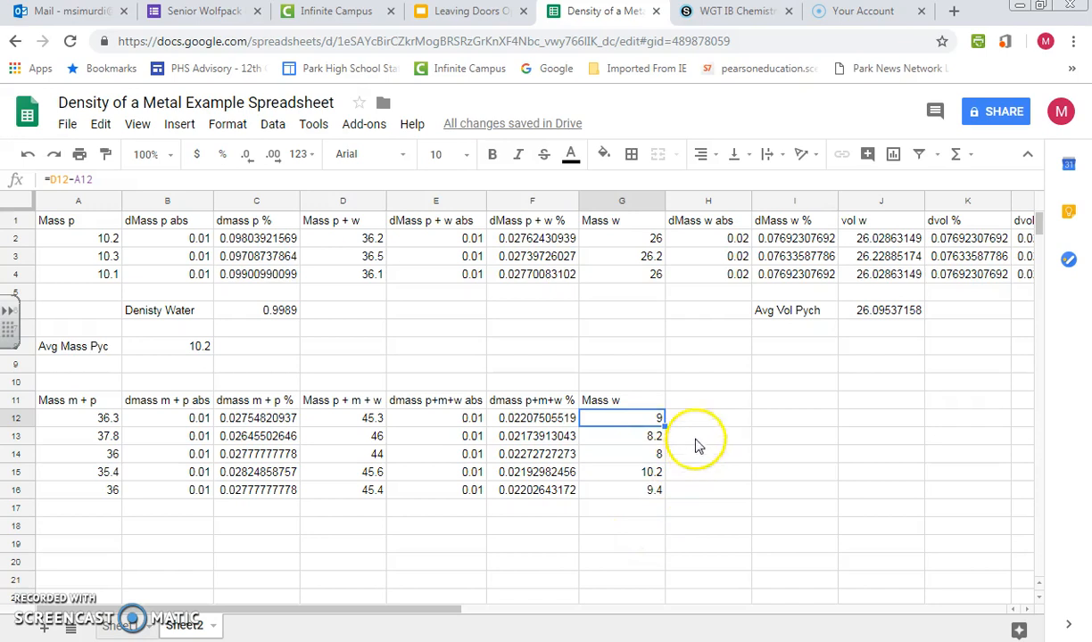
- Add the column header "dMass abs" in H11
left_click(699, 404)
type("dMass ab")
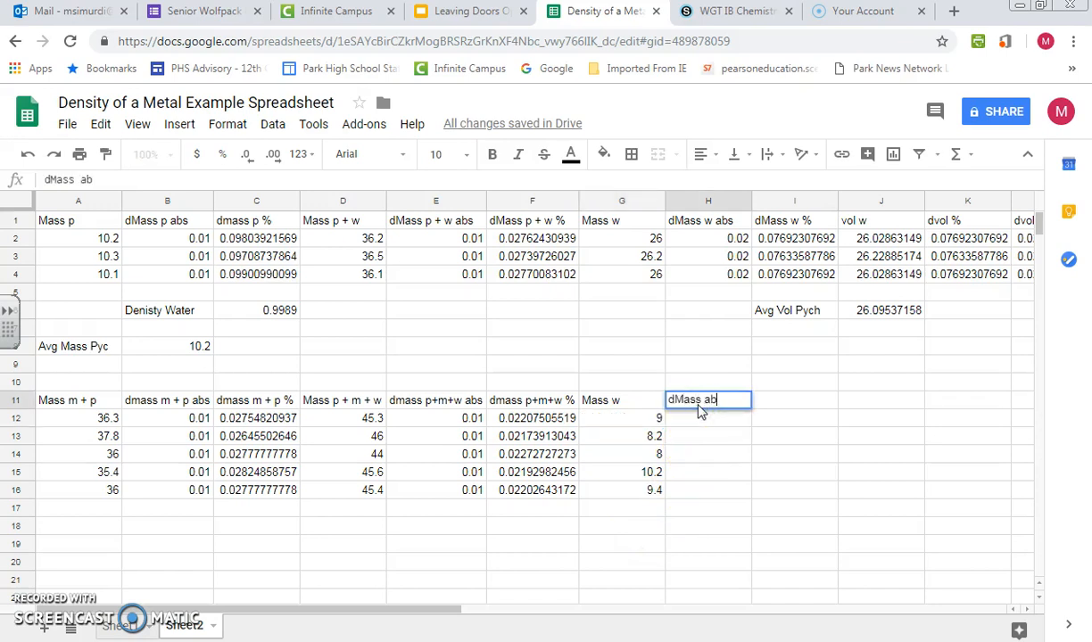
type("s")
key("Return")
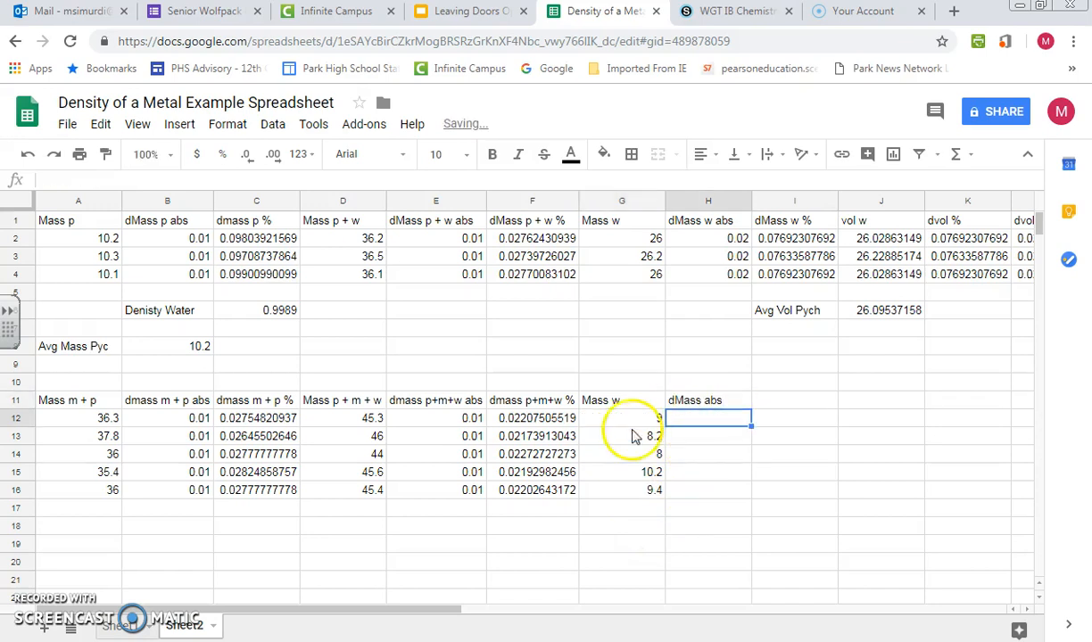
- Calculate the absolute uncertainty of the water mass in H12 with =E12+B12 and fill it down to H16
left_click(361, 425)
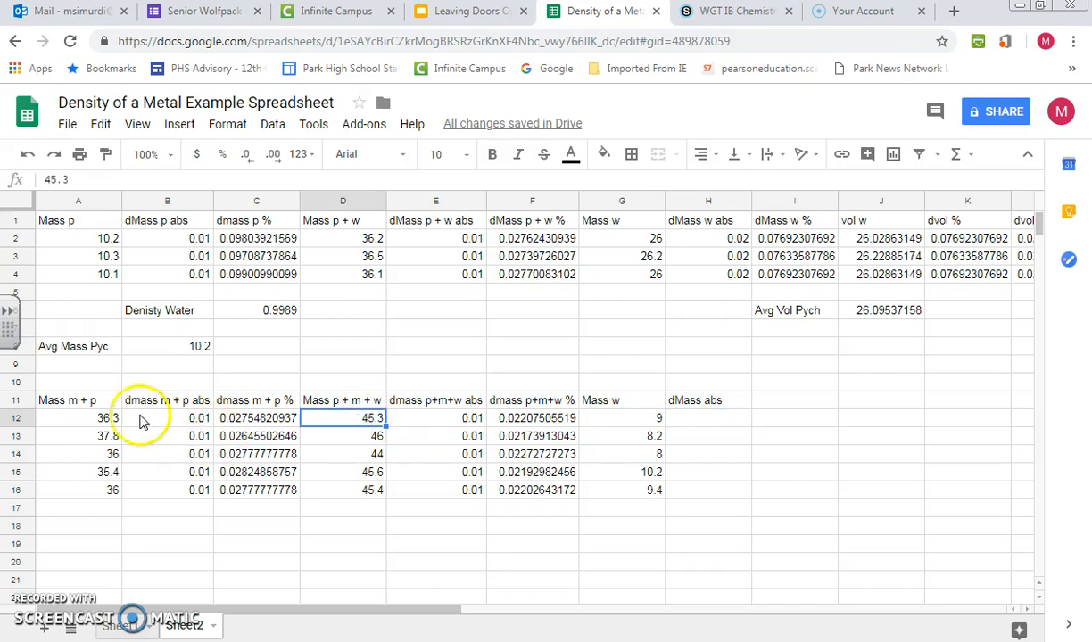
left_click(96, 419)
left_click(696, 426)
type("=")
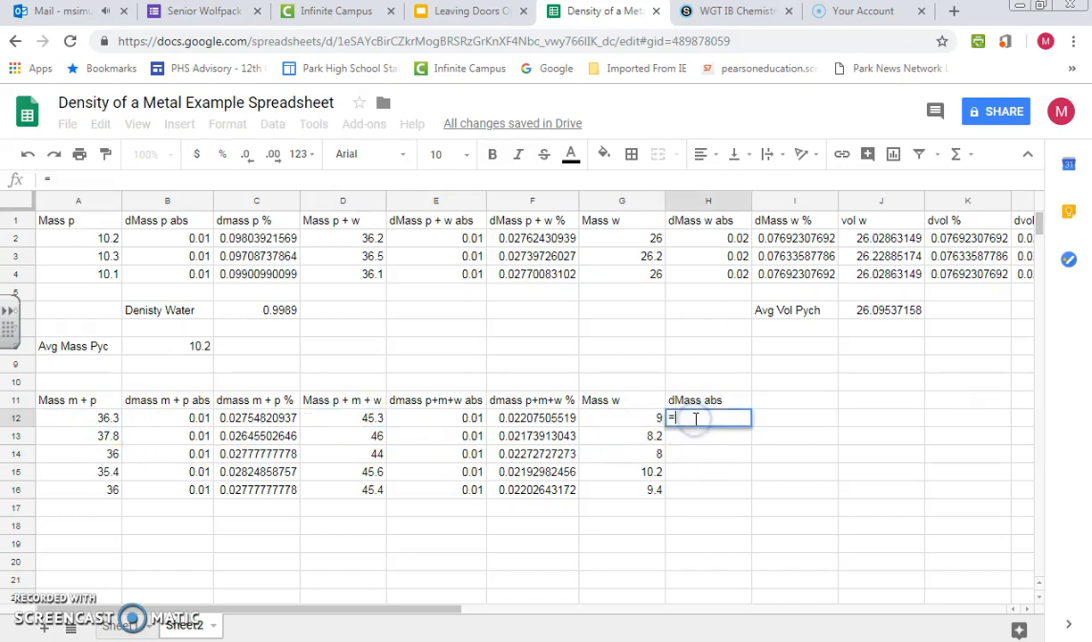
left_click(453, 420)
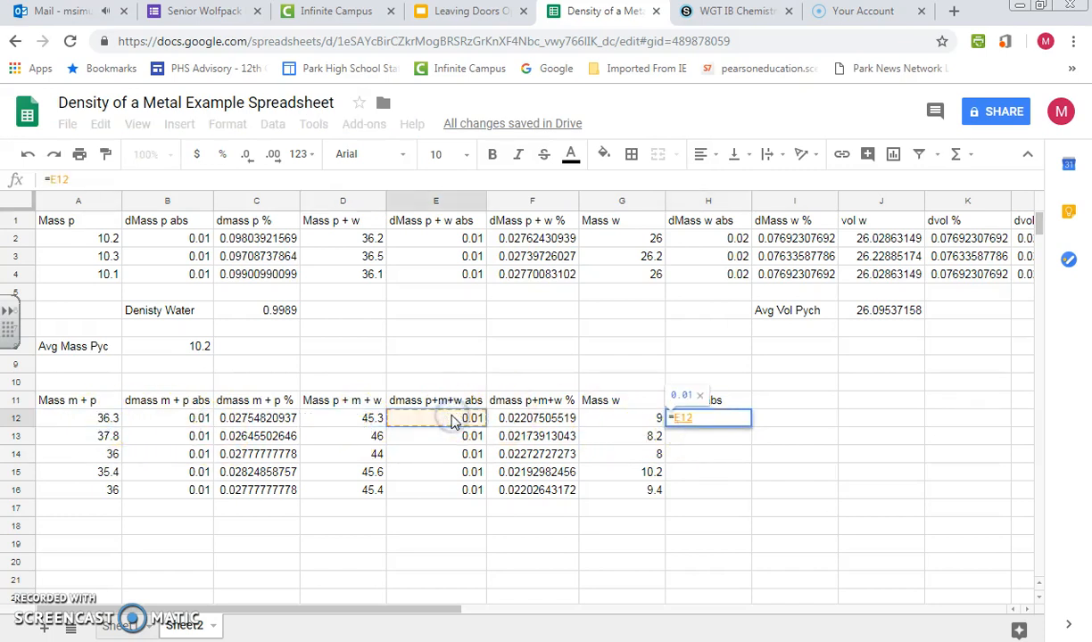
type("+")
left_click(197, 421)
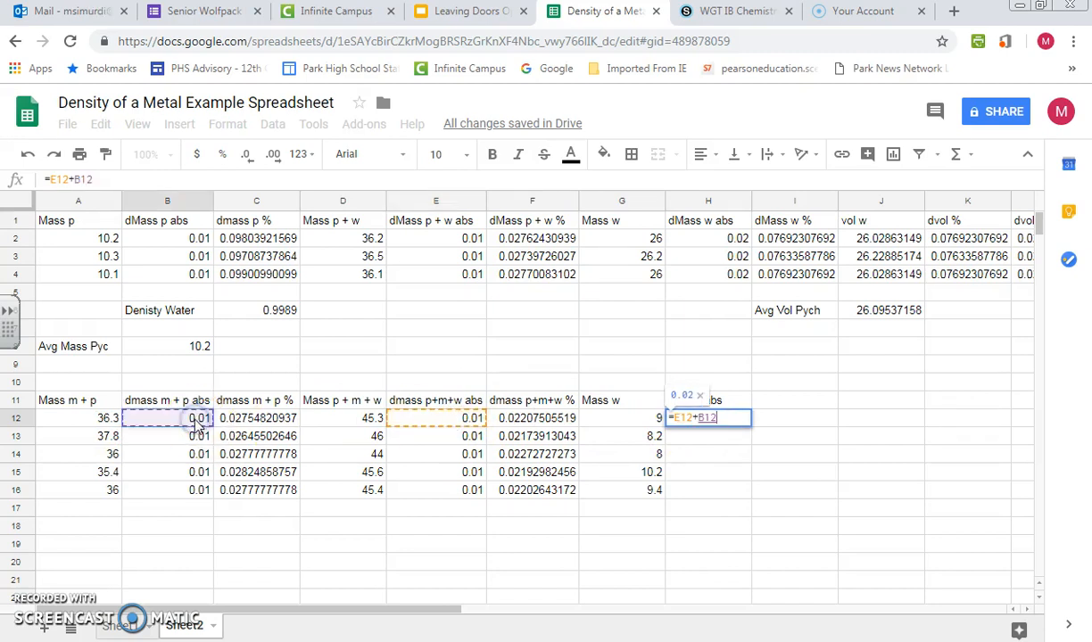
key("Return")
left_click(740, 417)
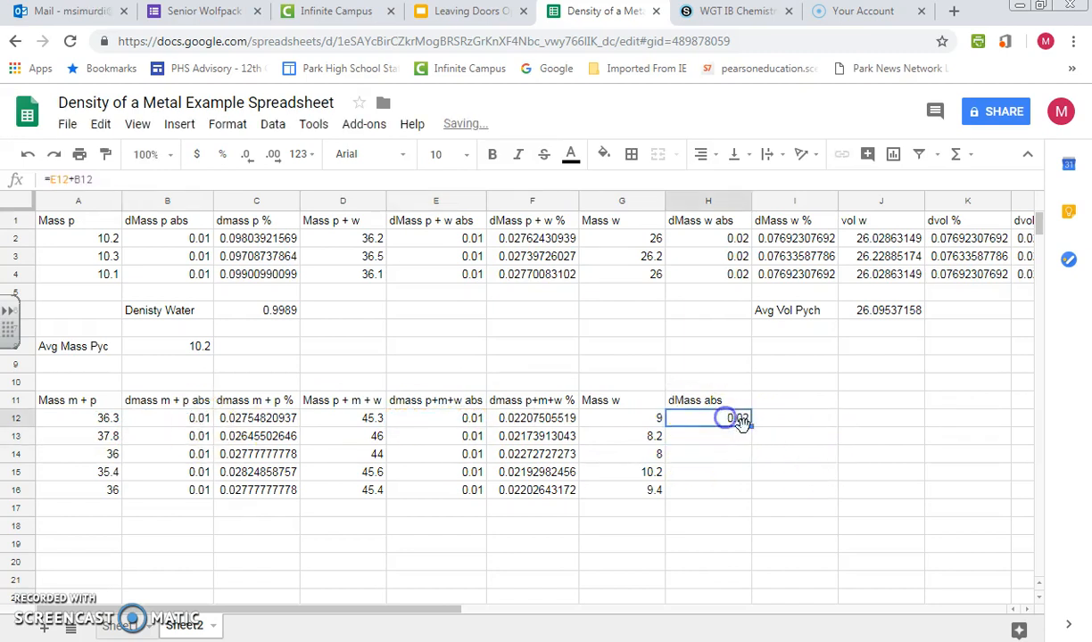
left_click(757, 425)
left_click(747, 421)
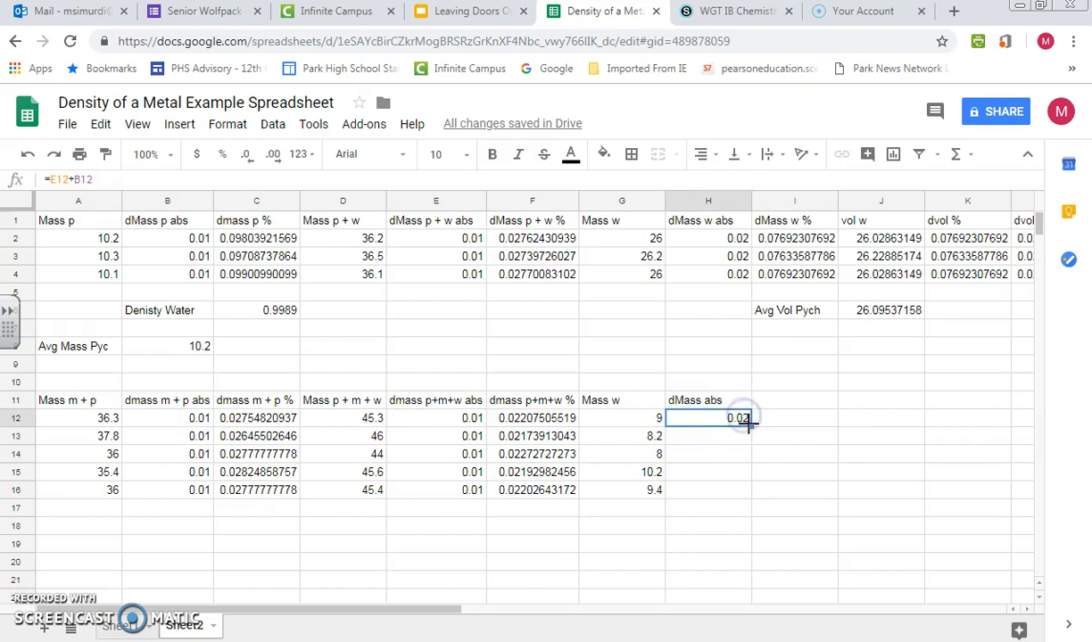
left_click_drag(750, 425, 782, 493)
- Add the column header "dMass w %" in I11
left_click(774, 403)
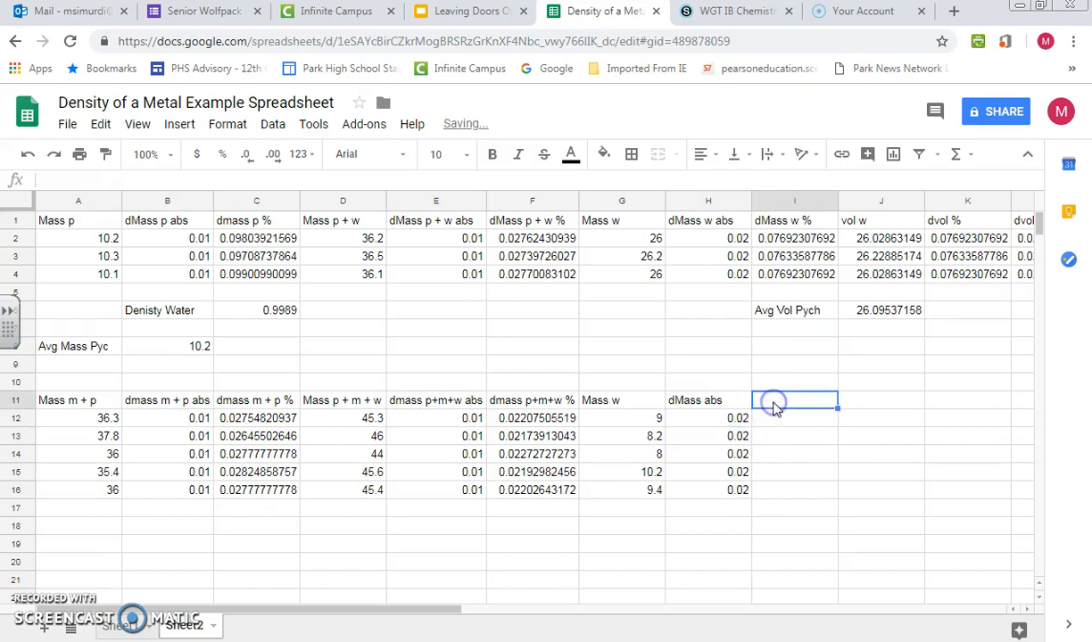
type("dMass")
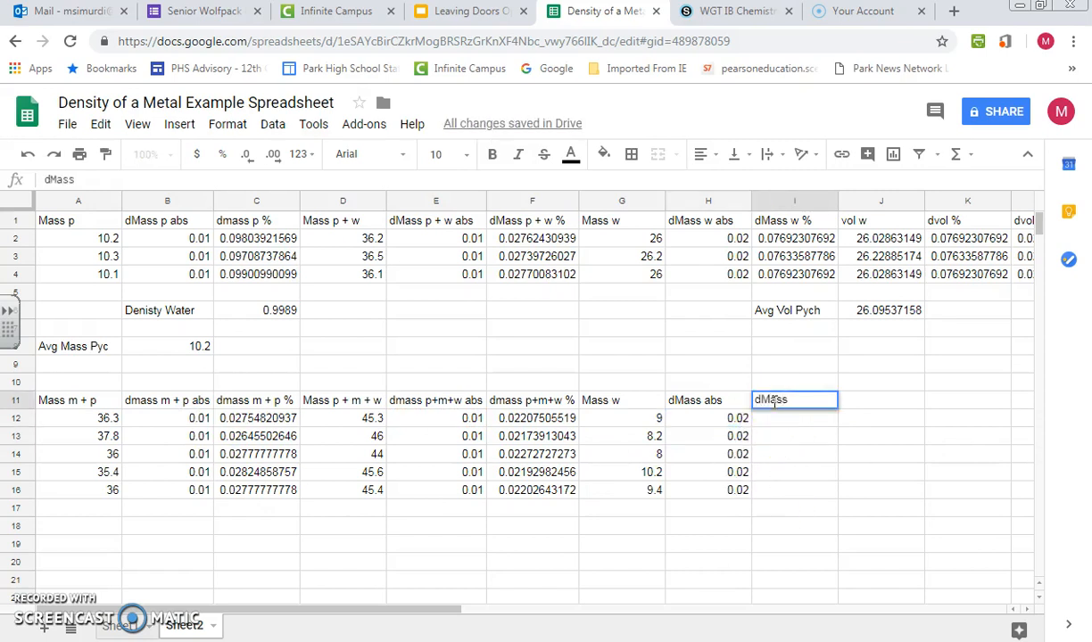
type(" w %")
key("Return")
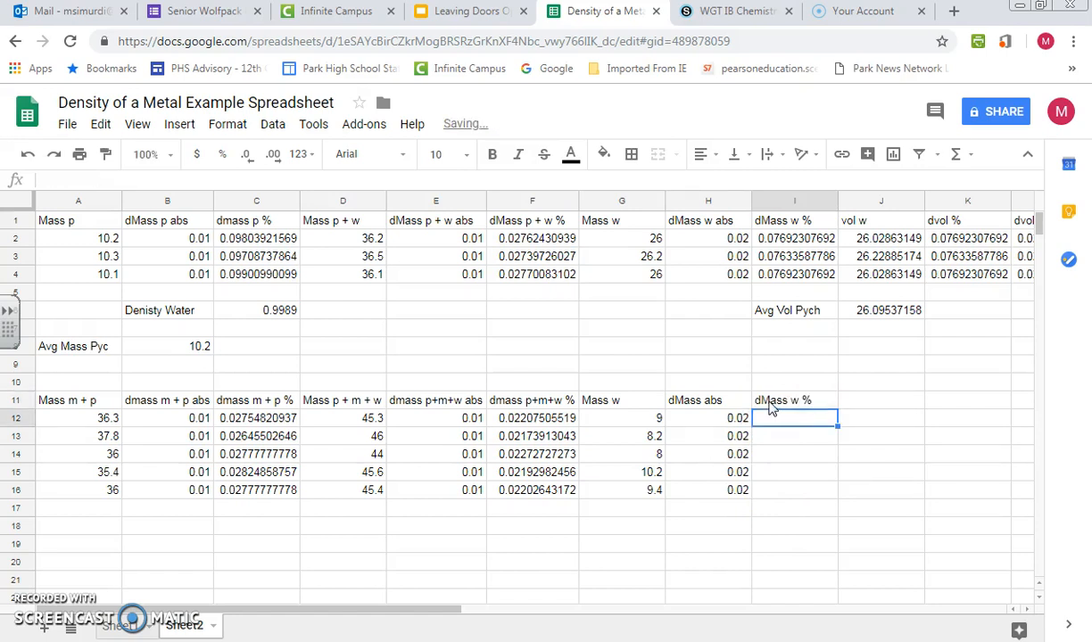
- Change the H11 header to "dMass w abs"
left_click(705, 401)
left_click(81, 182)
type("w")
left_click(777, 403)
- Calculate the percent uncertainty of the water mass in I12 with =H12/G12*100 and fill it down to I16
left_click(791, 420)
type("=")
key("Left")
type("/")
left_click(652, 420)
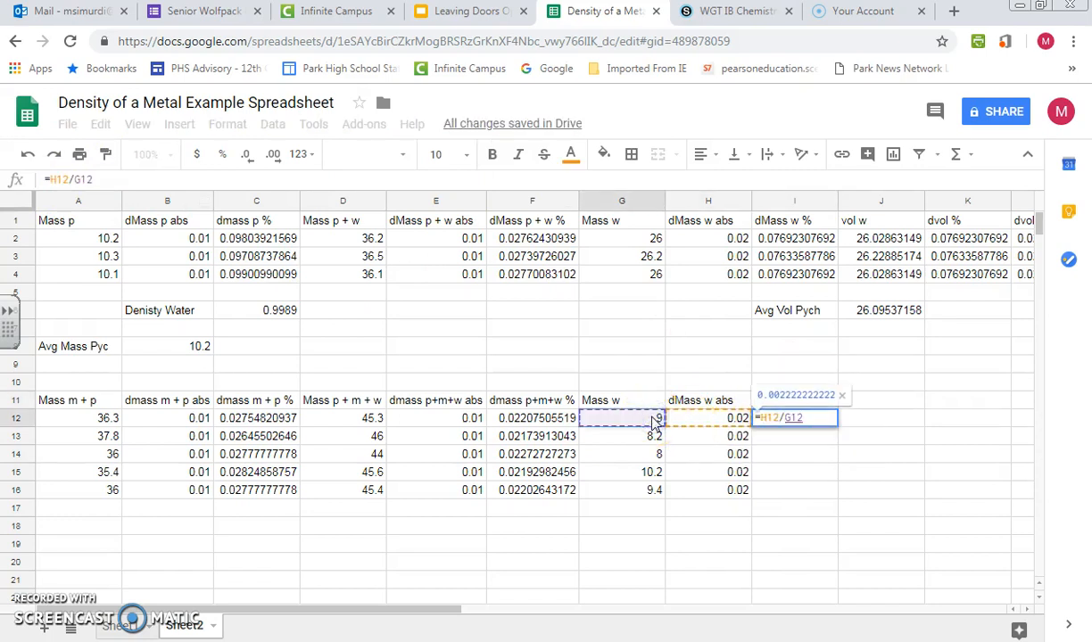
type("*100")
key("Return")
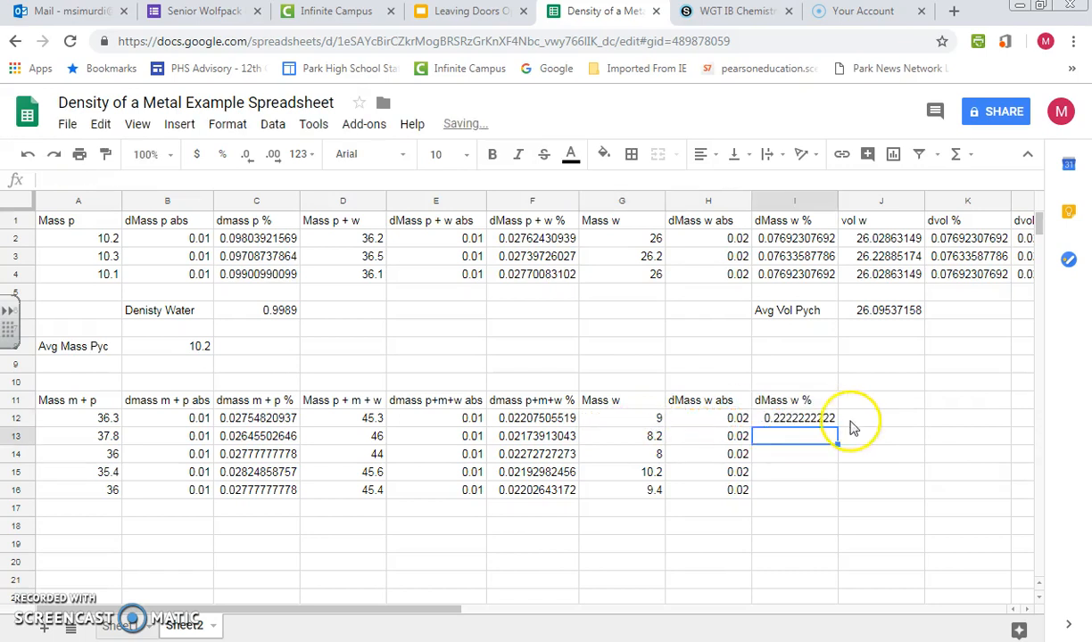
left_click(835, 422)
double_click(837, 424)
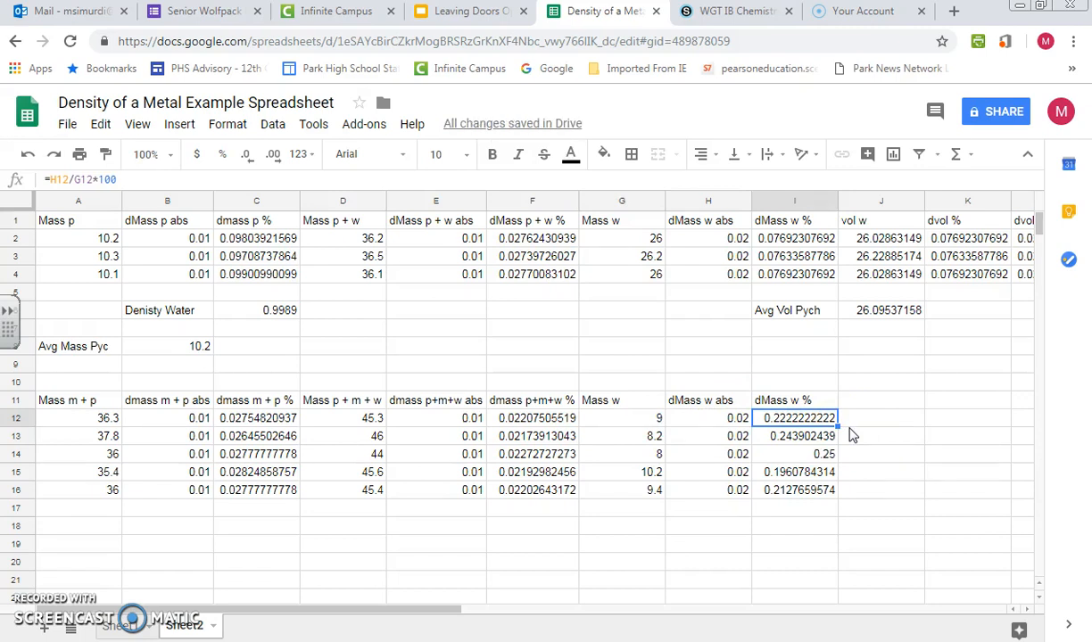
- Add the column header "Vol w" in J11
left_click(846, 404)
type("Vol w")
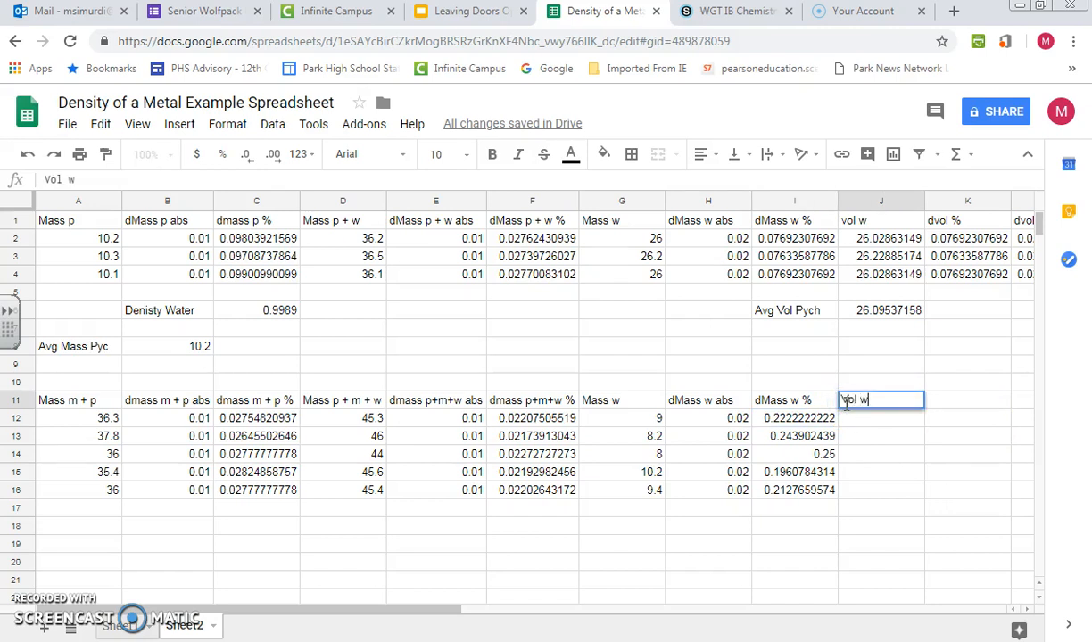
key("Return")
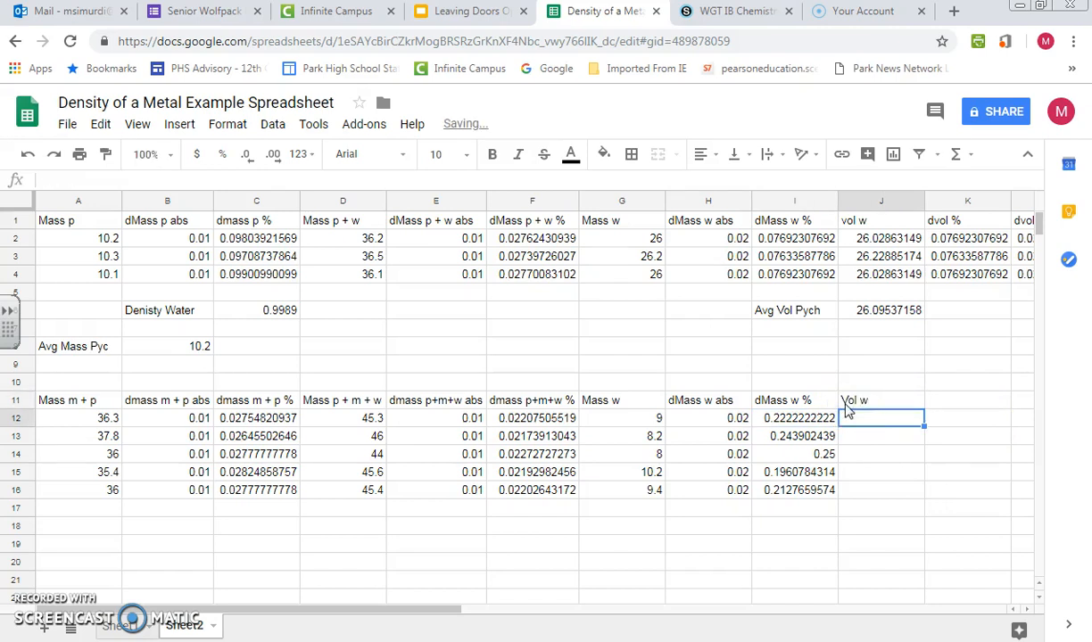
- Calculate the water volume in J12 with =G12/$C$6 and fill it down to J16
left_click(269, 322)
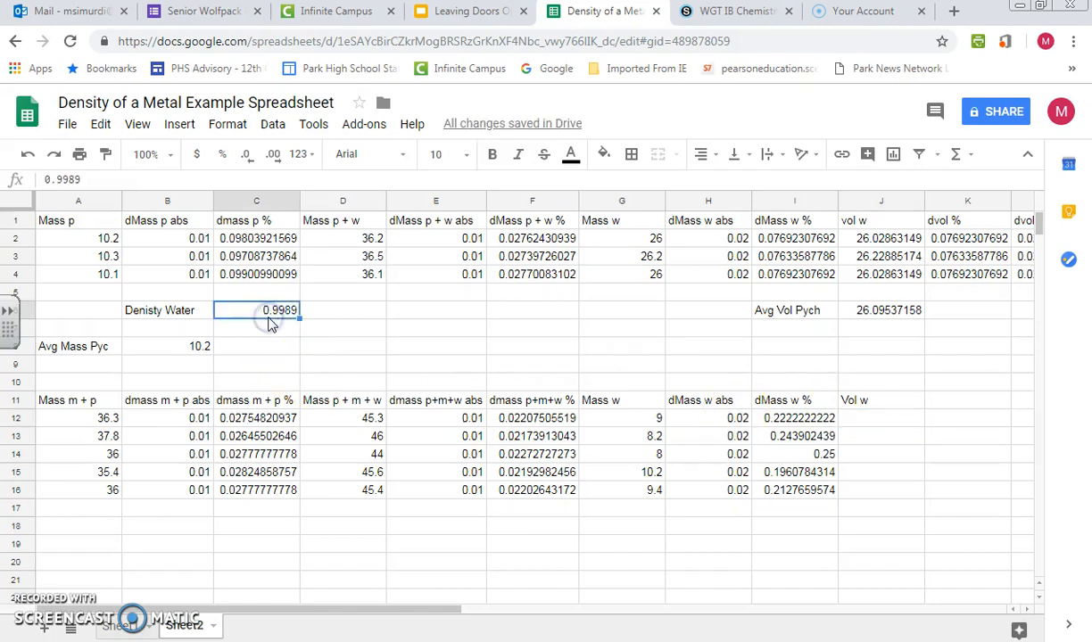
left_click(886, 422)
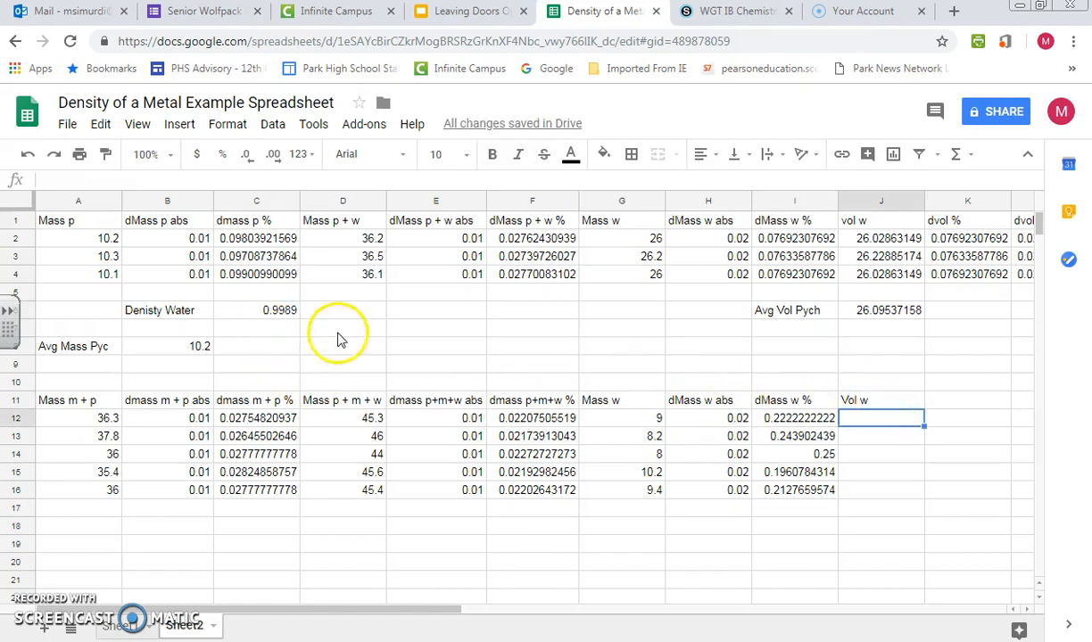
left_click(286, 317)
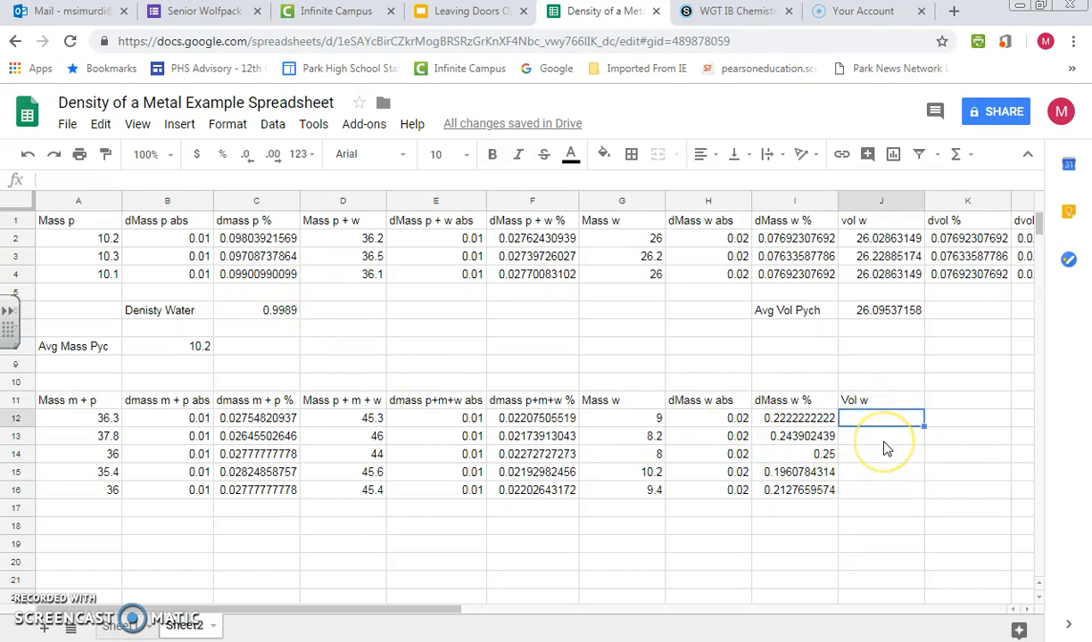
type("=")
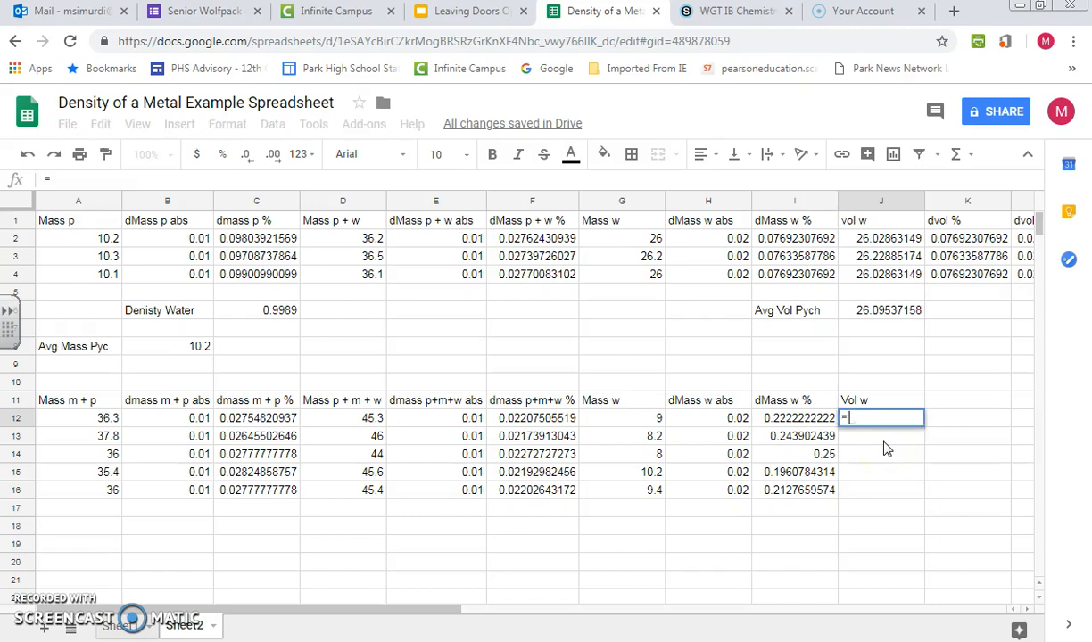
type("G12")
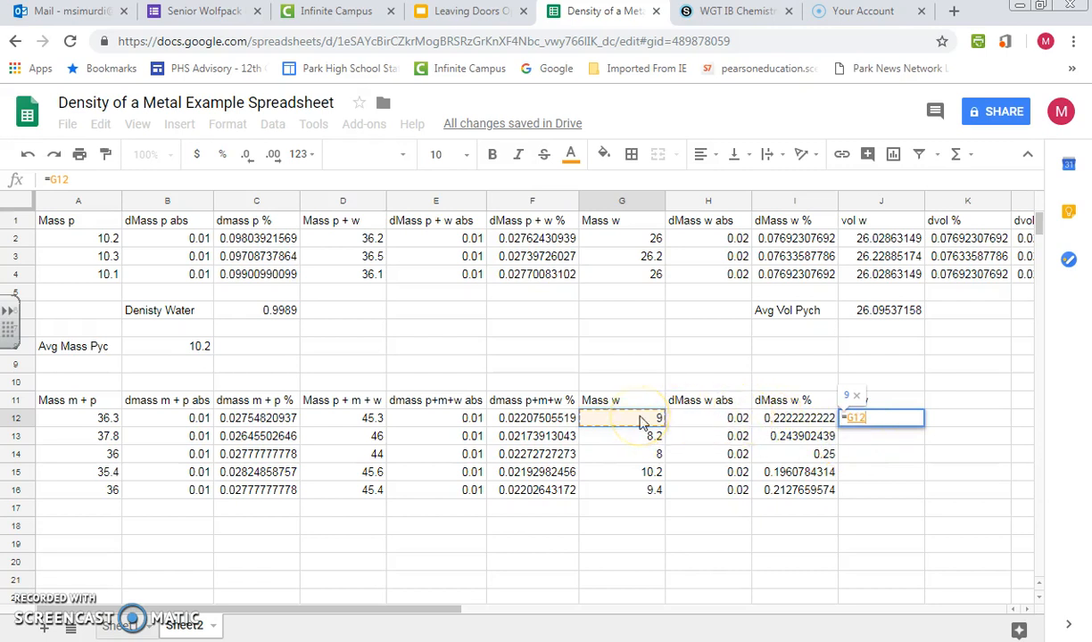
type("/")
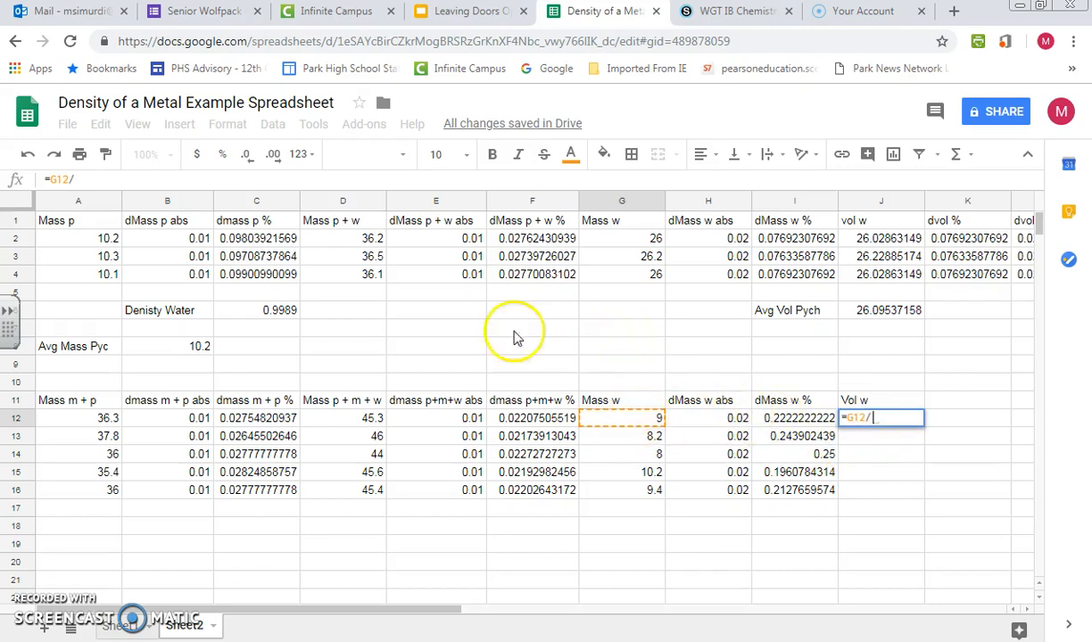
left_click(269, 311)
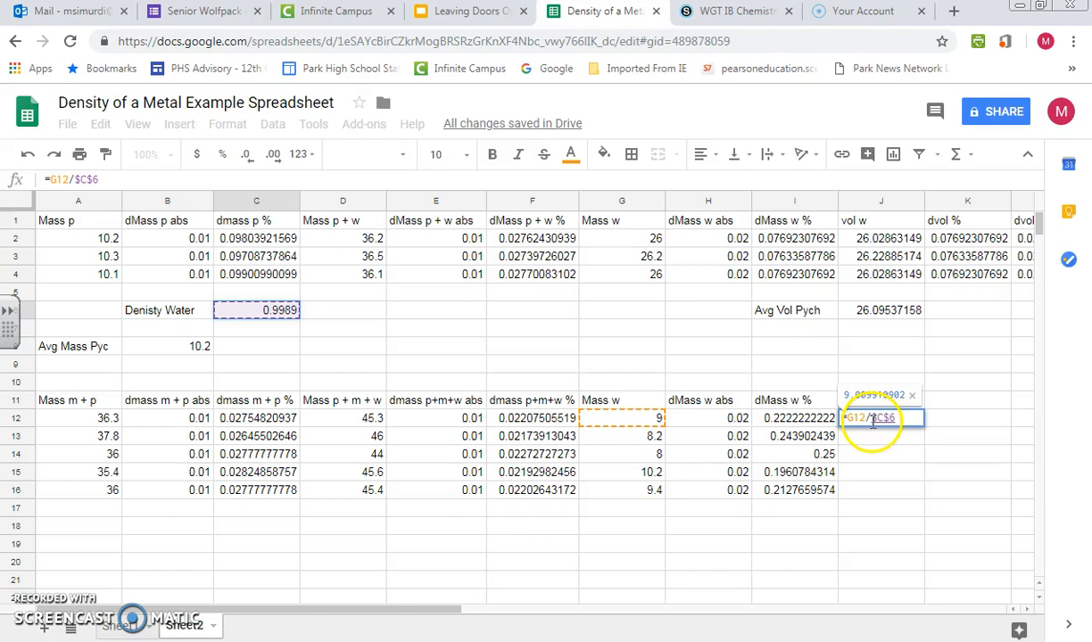
key("Return")
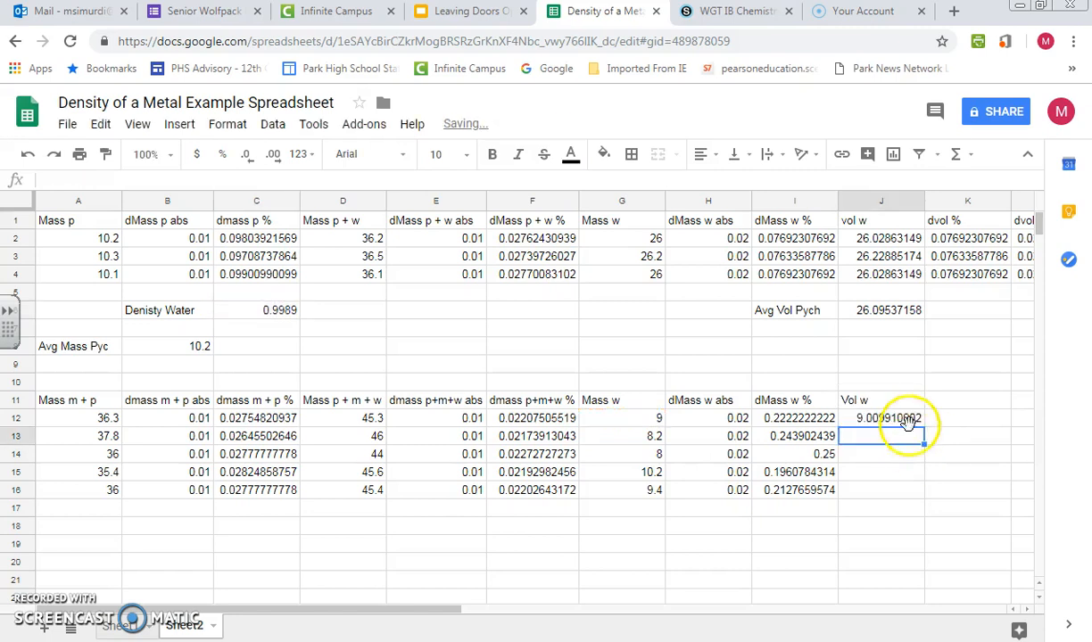
left_click(910, 420)
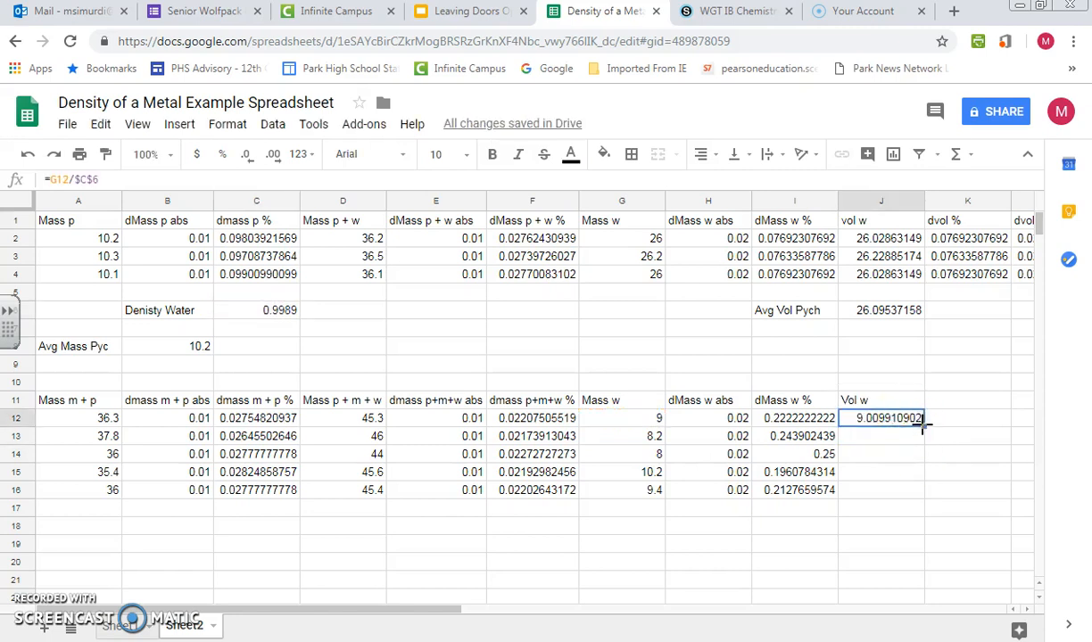
double_click(924, 427)
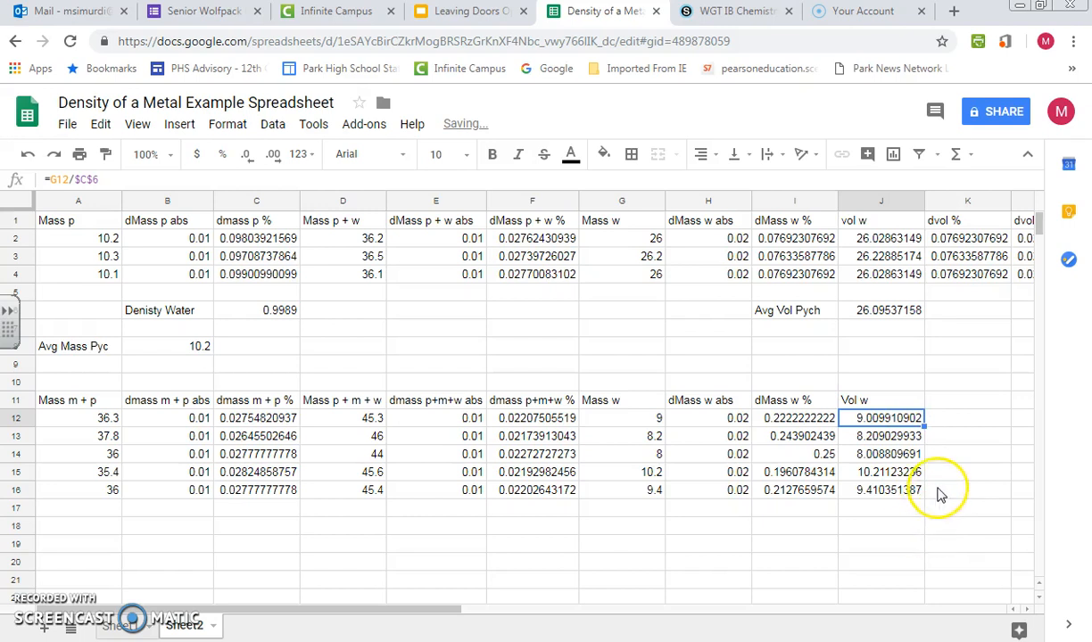
- Add the column header "dVol w %" in K11
left_click(948, 403)
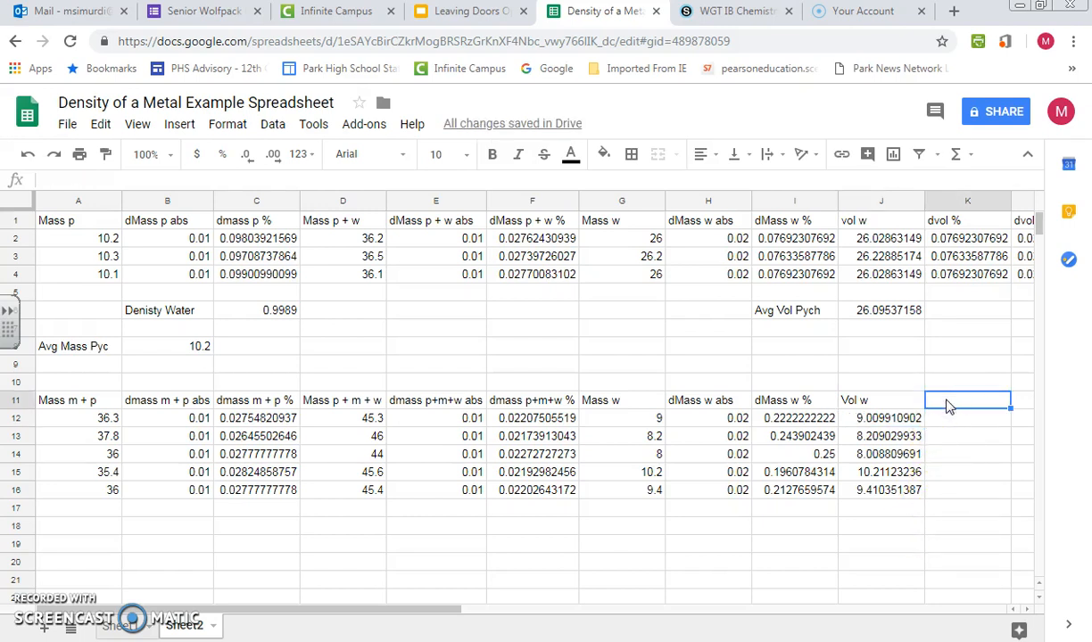
type("Vol")
key("Left")
key("Left")
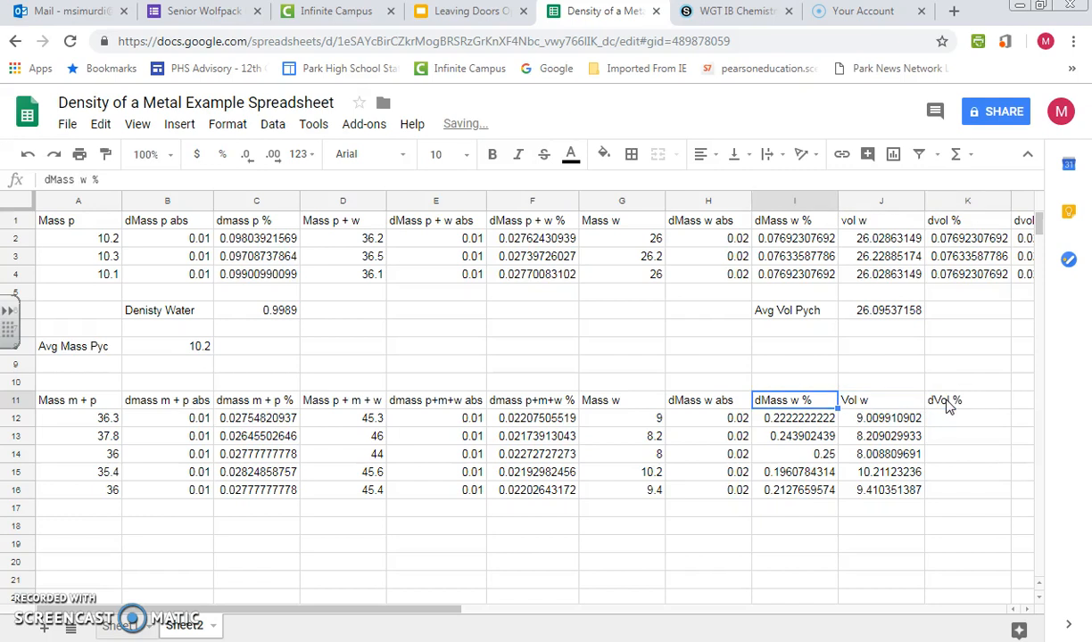
left_click(948, 401)
left_click(78, 179)
type("w")
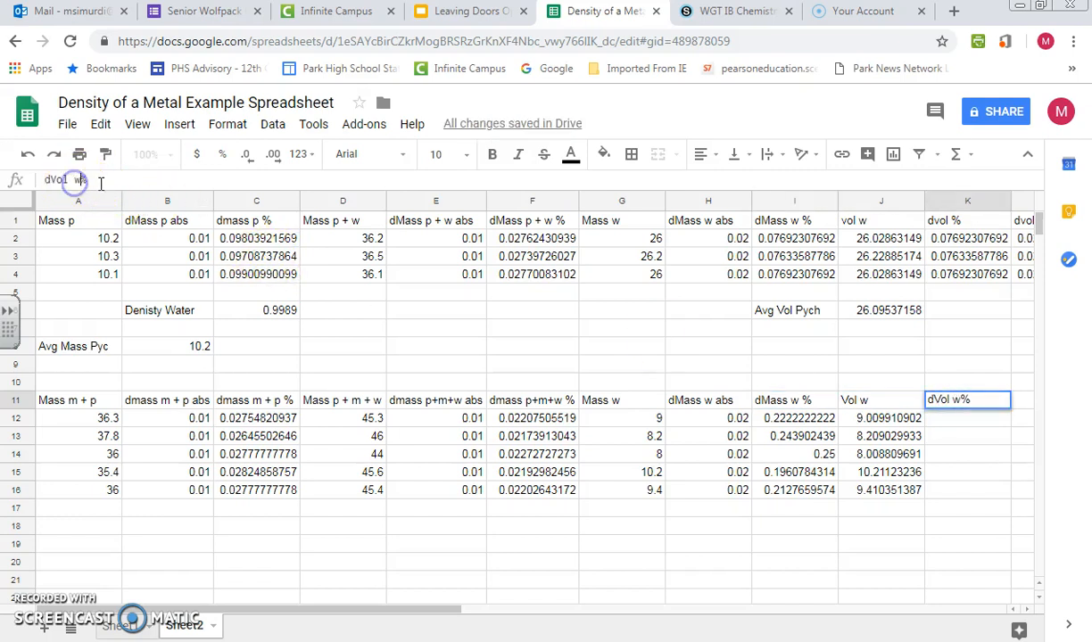
- Set the percent uncertainty of the water volume in K12 to =I12 and fill it down to K16
left_click(959, 427)
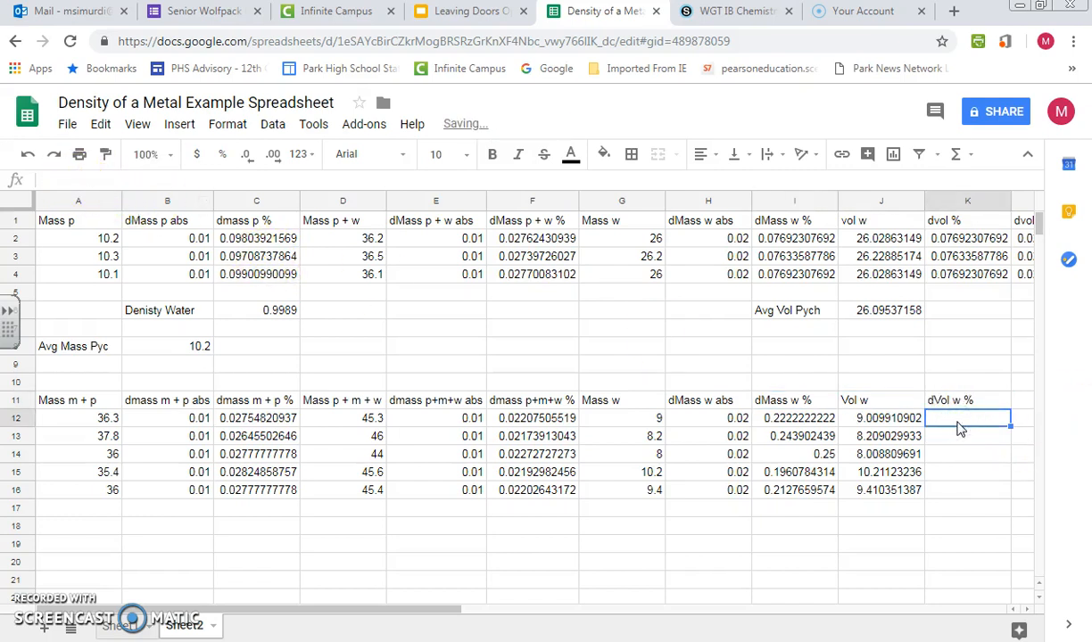
type("=")
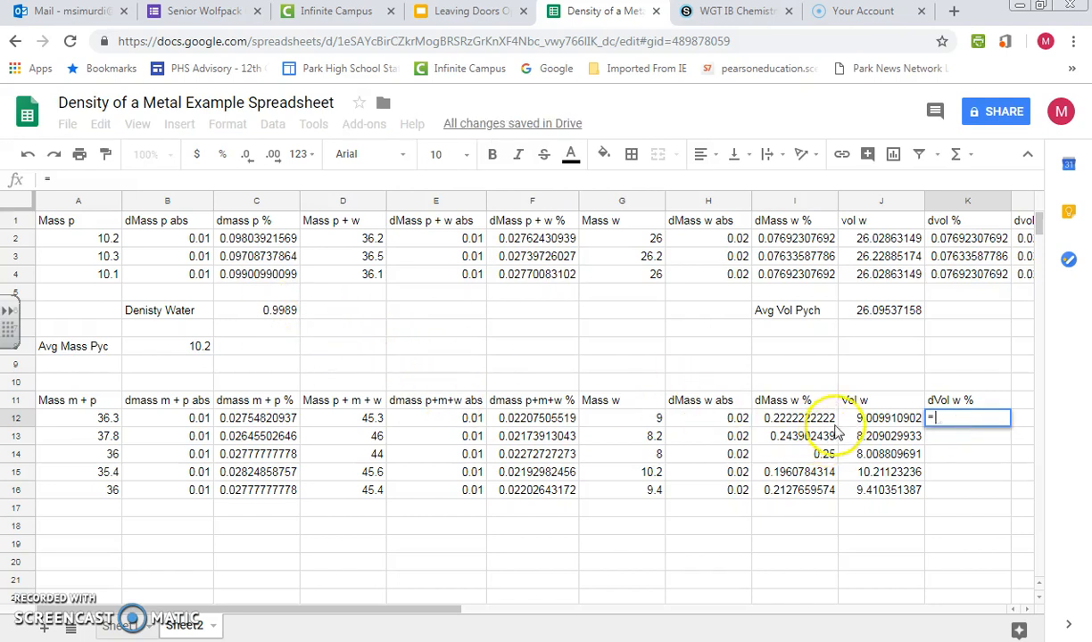
left_click(797, 419)
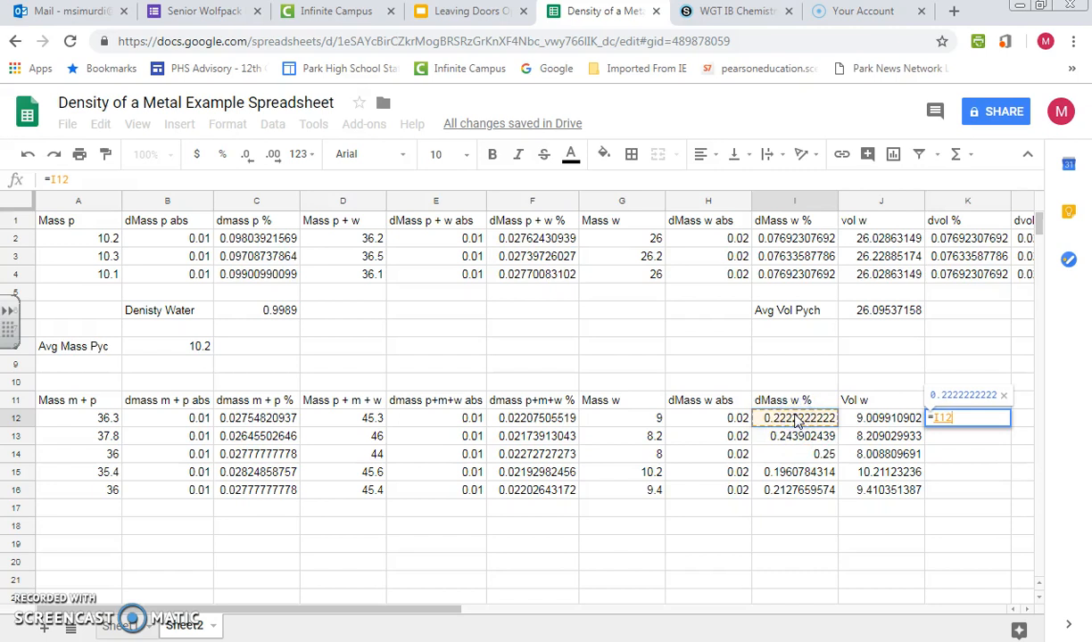
key("Return")
left_click(1003, 419)
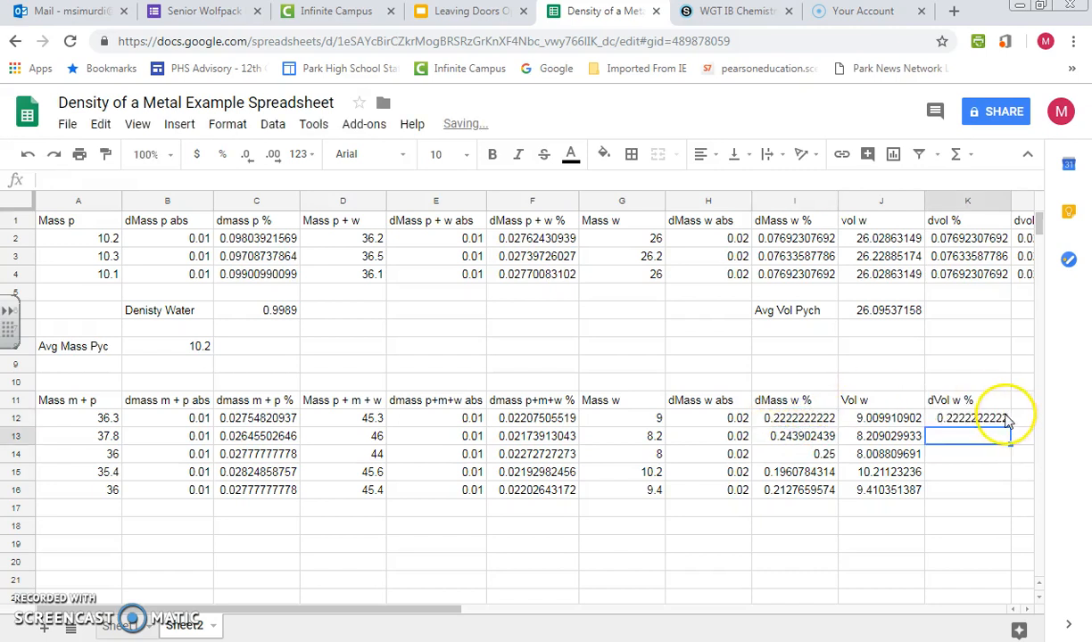
double_click(1010, 427)
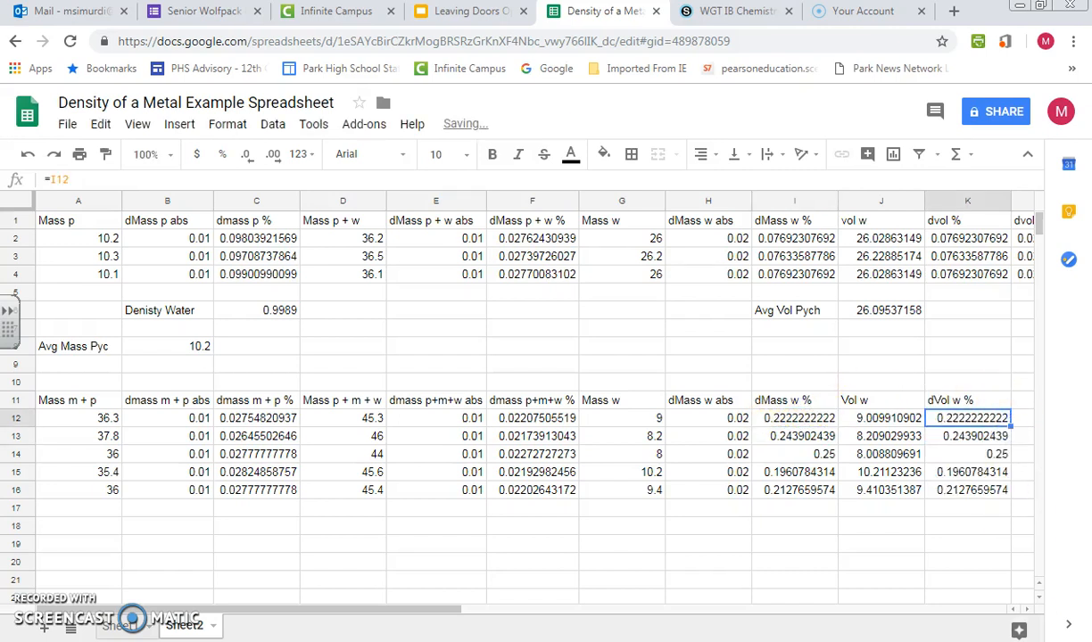
- Add the column header "dVol w abs" in L11
left_click(1025, 610)
left_click(1026, 609)
left_click(1026, 610)
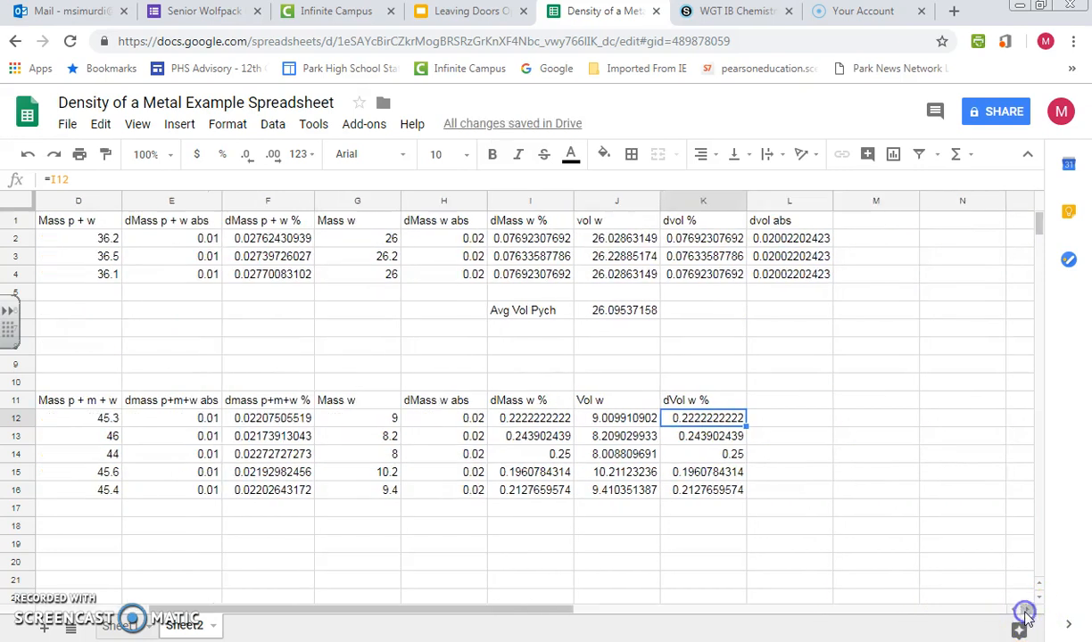
left_click(781, 401)
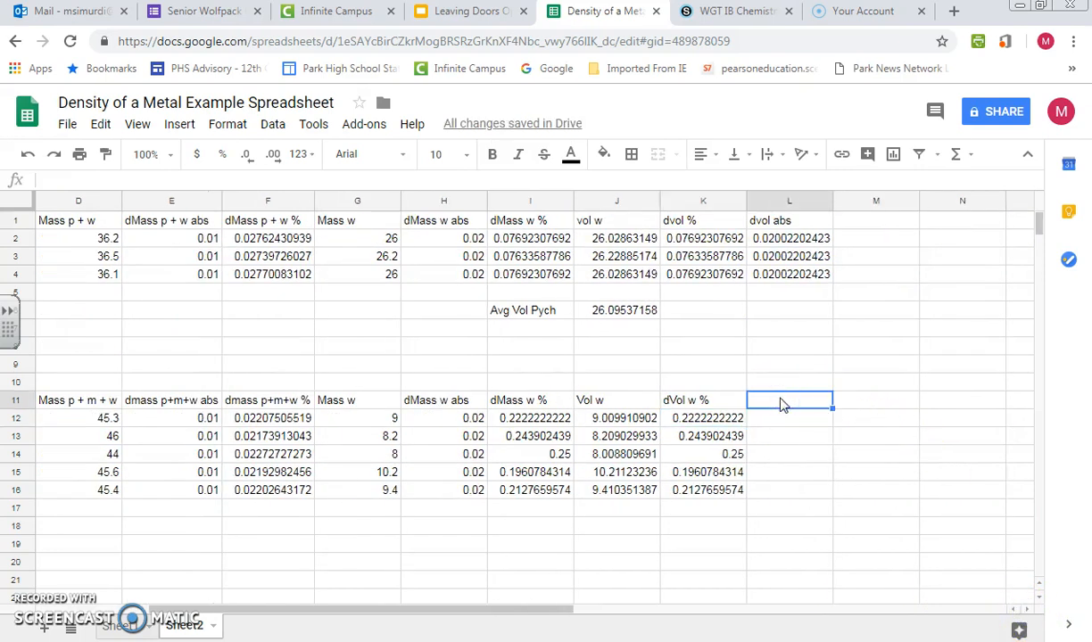
double_click(780, 404)
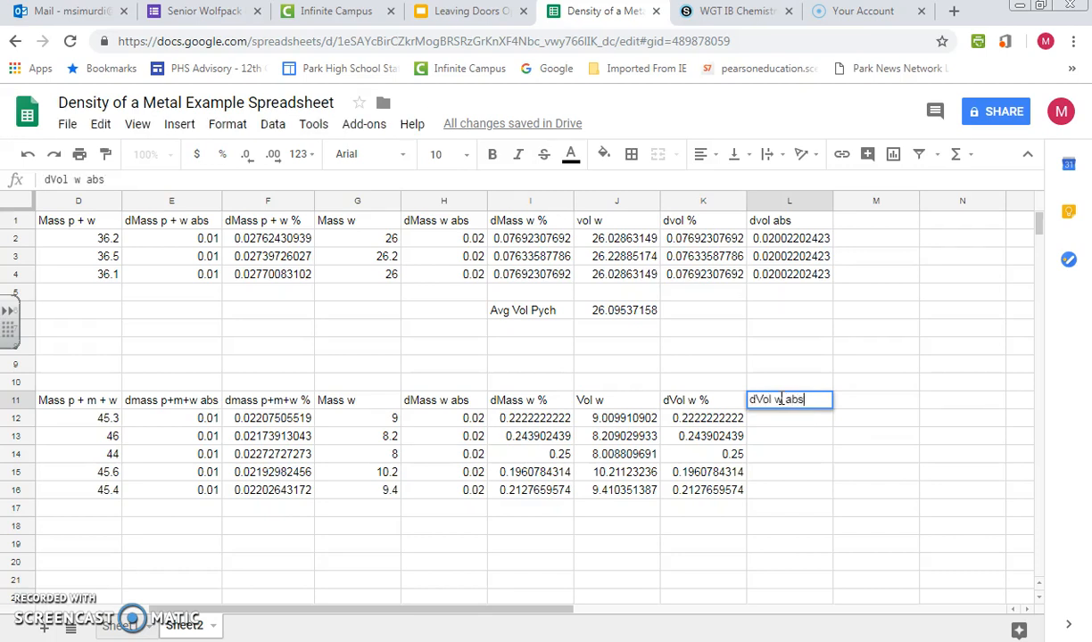
key("Return")
- Calculate the absolute uncertainty of the water volume in L12 with =K12/100*J12 and fill it down to L16
type("=K12")
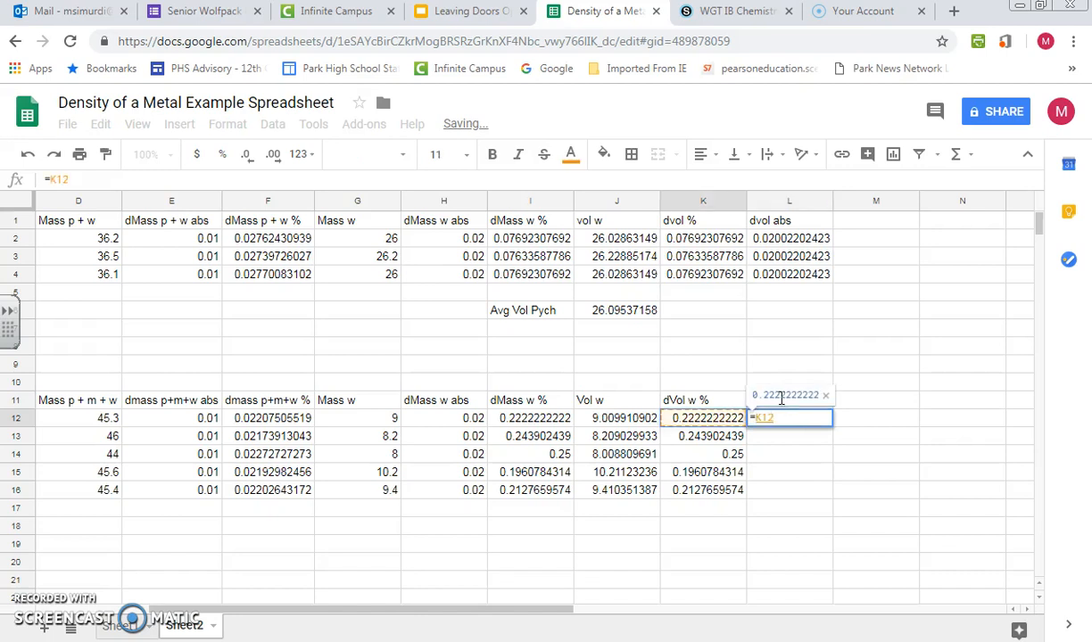
type("/100")
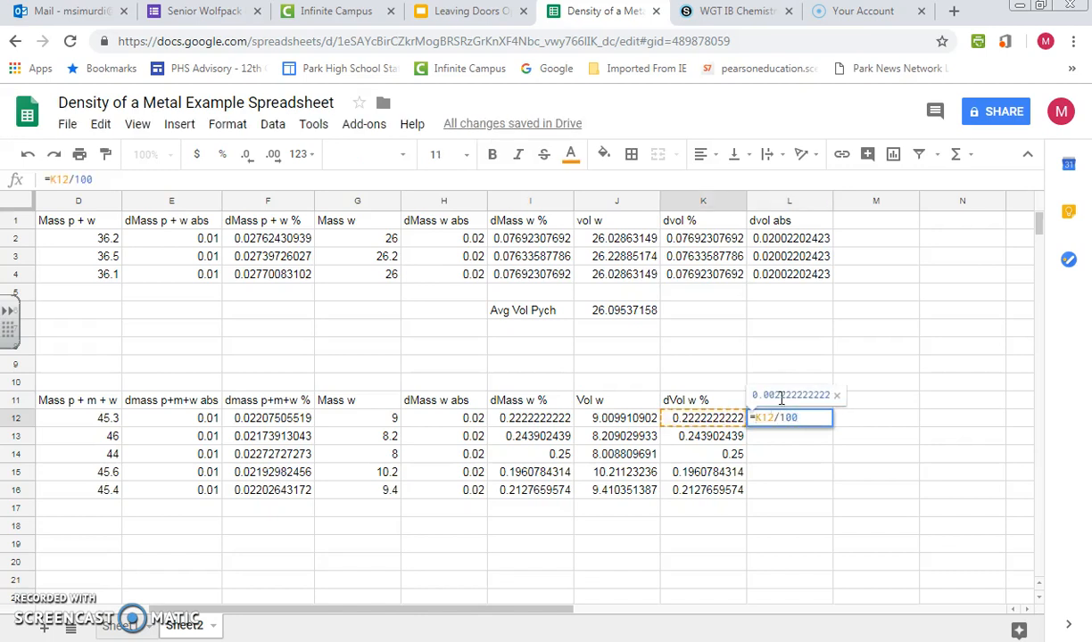
type("*")
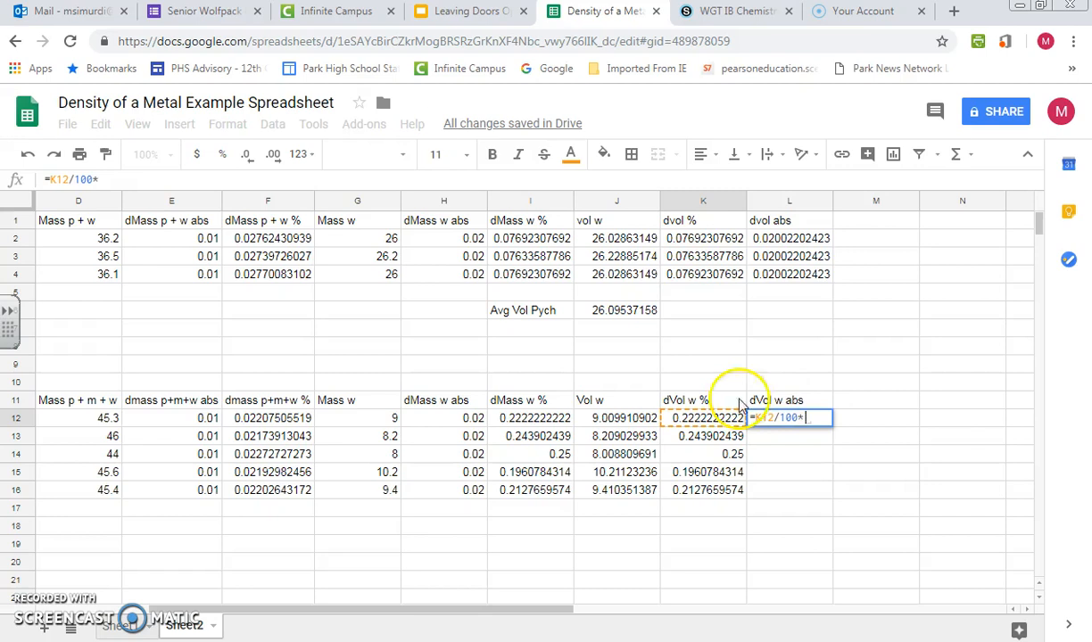
left_click(644, 421)
key("Return")
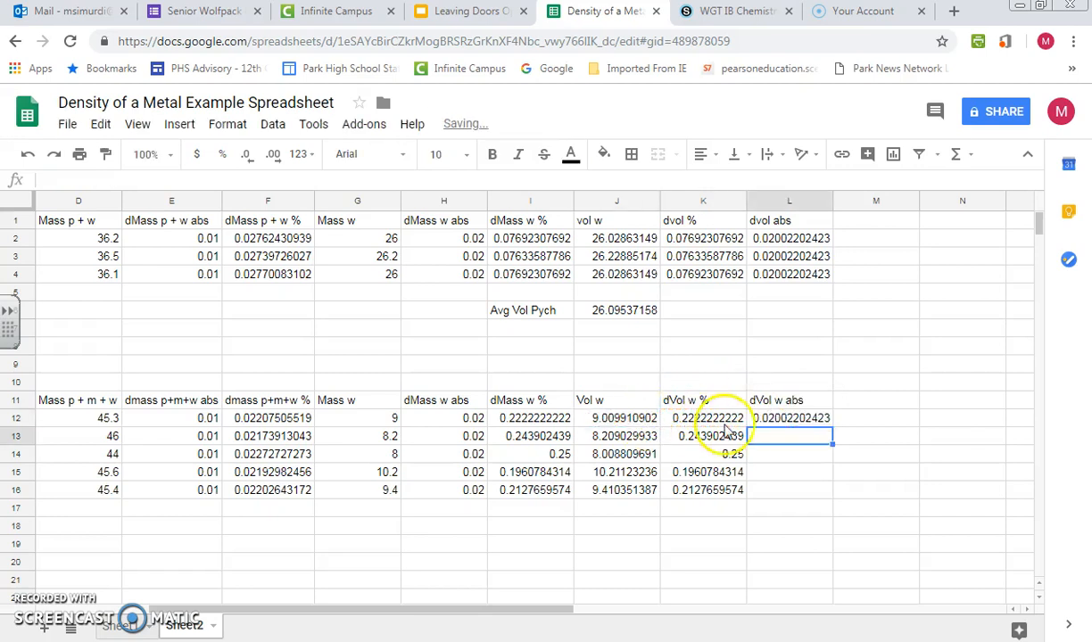
left_click(794, 419)
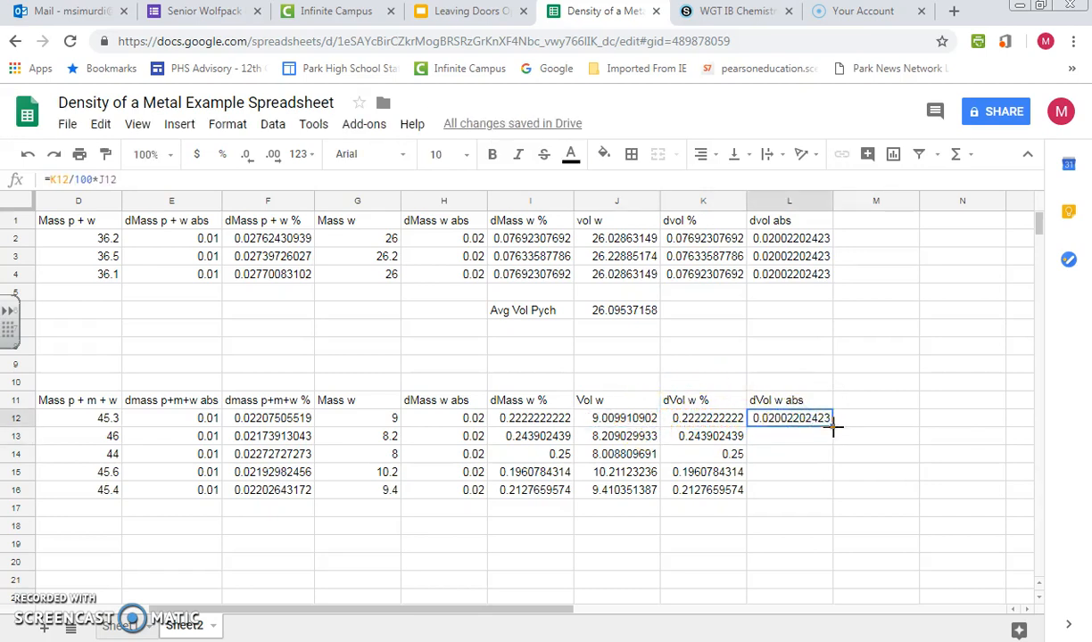
left_click_drag(830, 426, 819, 497)
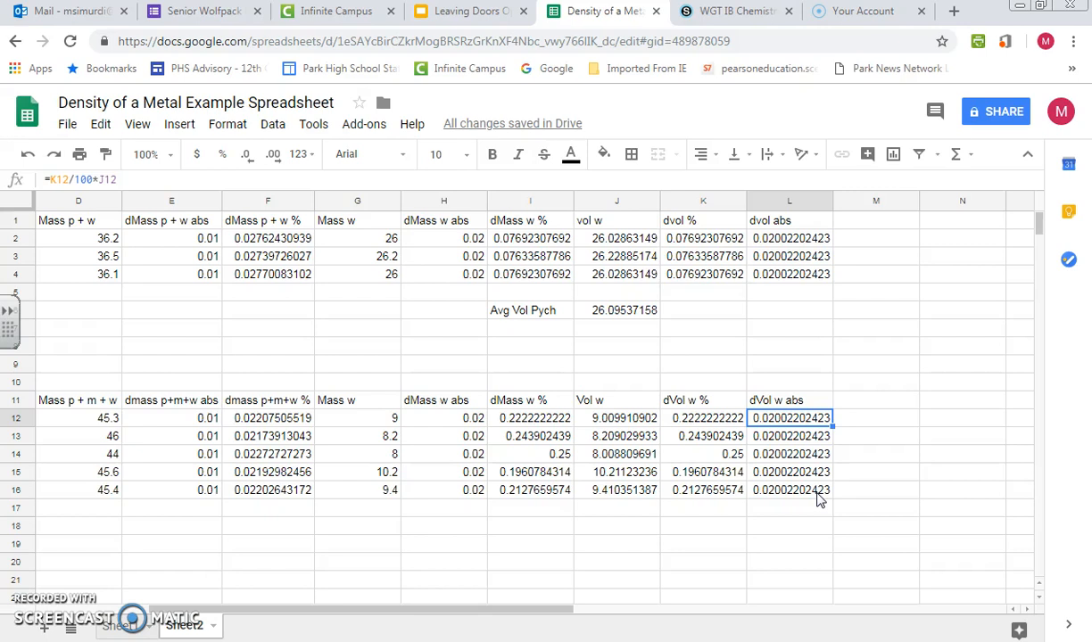
- Add the column header "Vol M" in M11
left_click(857, 398)
type("Vol M")
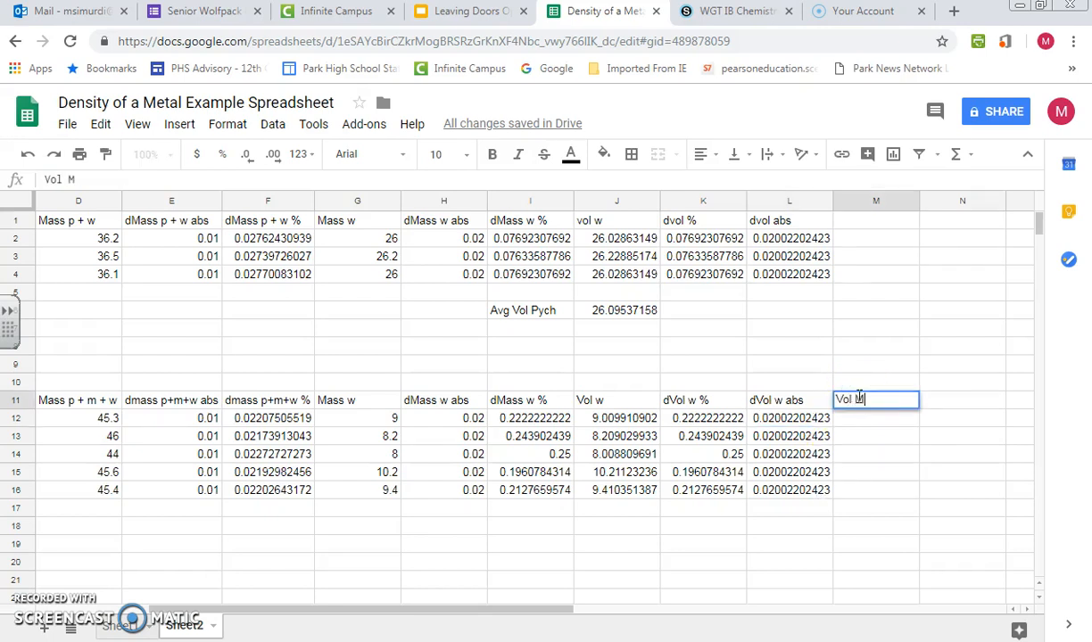
key("Return")
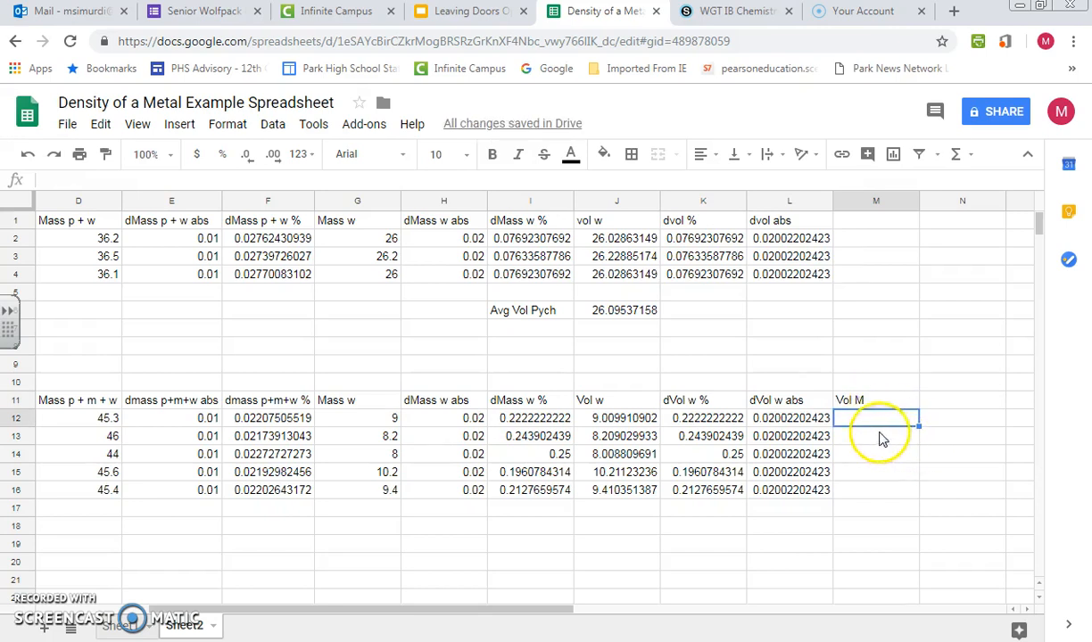
- Calculate the metal volume in M12 with =$J$6-J12, subtracting the water volume from the average pycnometer volume
left_click(620, 309)
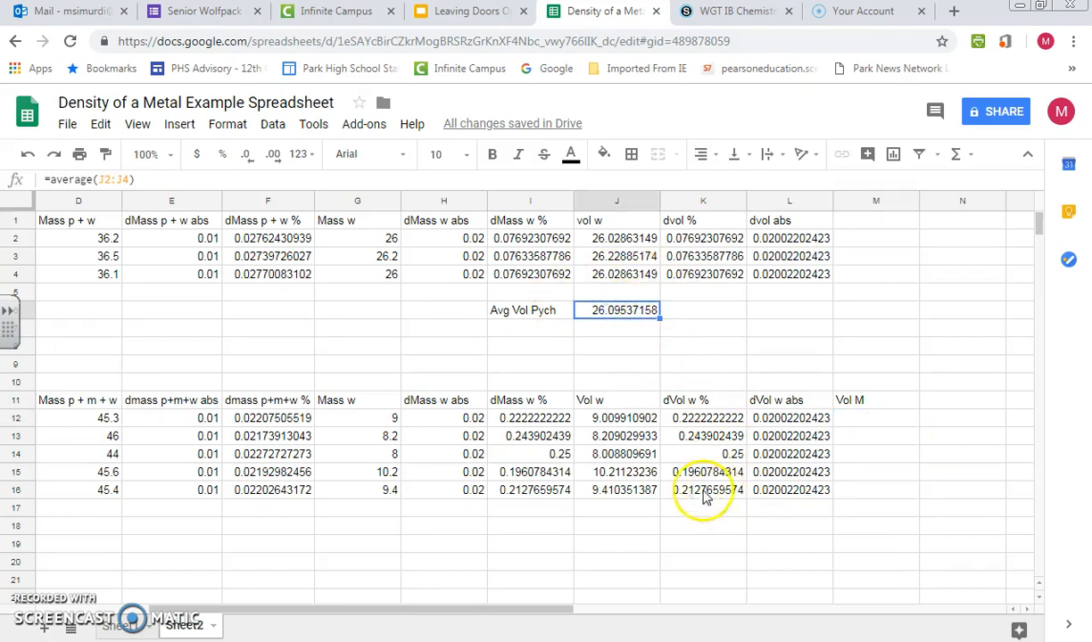
left_click(616, 421)
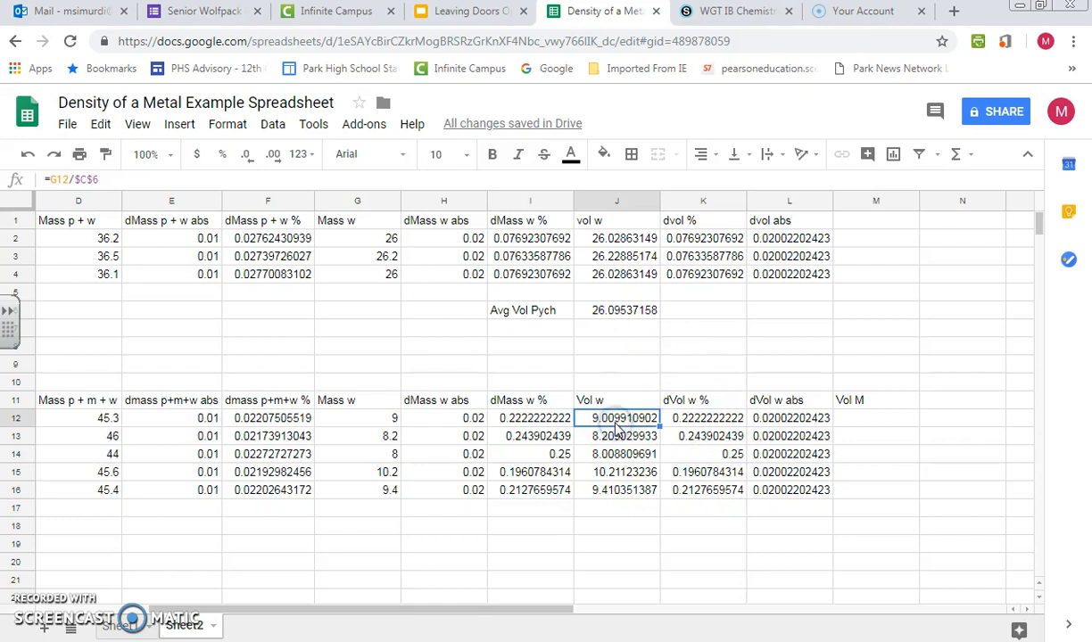
left_click(606, 310)
left_click(630, 421)
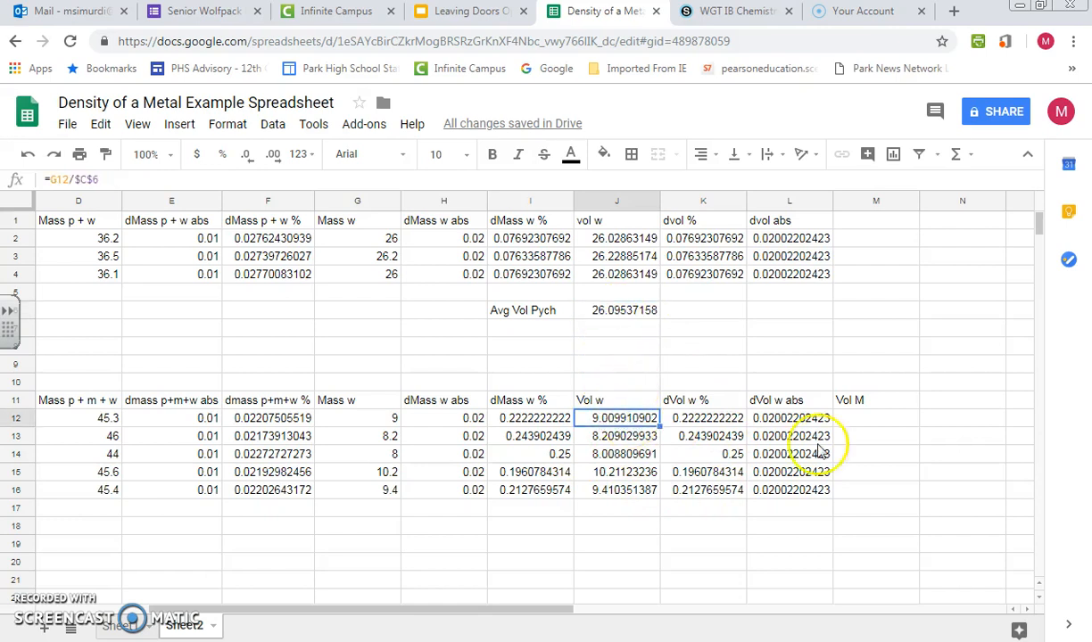
left_click(870, 422)
type("=")
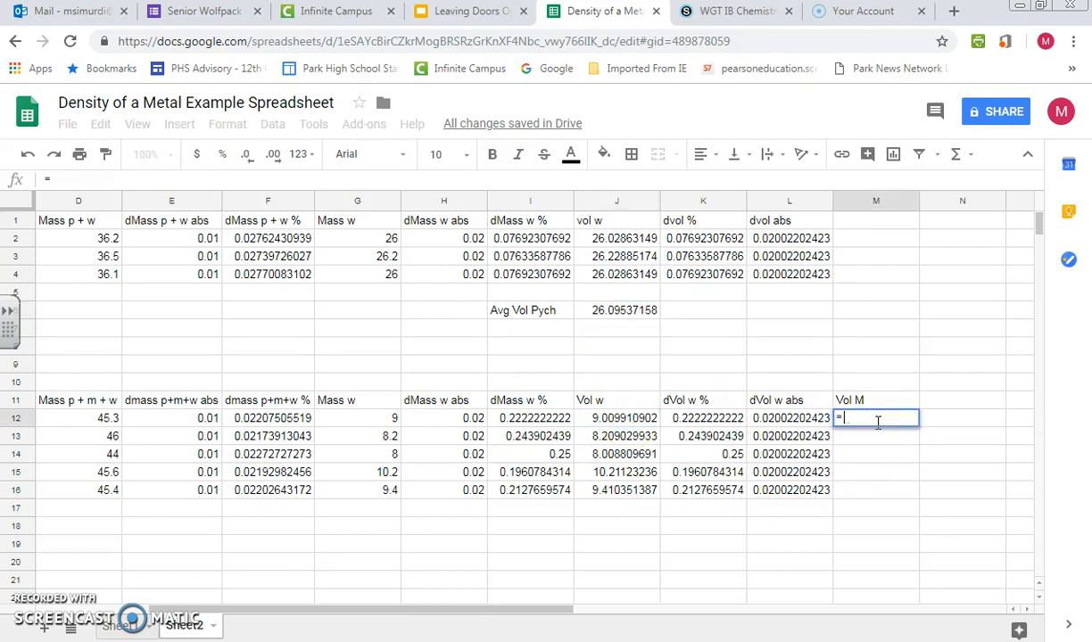
left_click(598, 312)
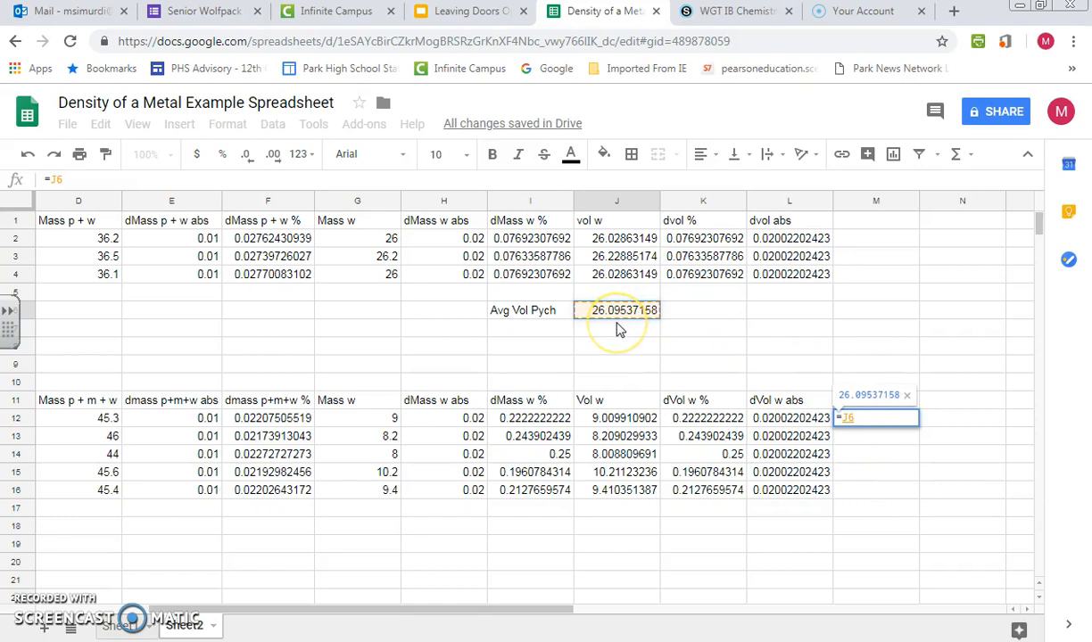
type("-")
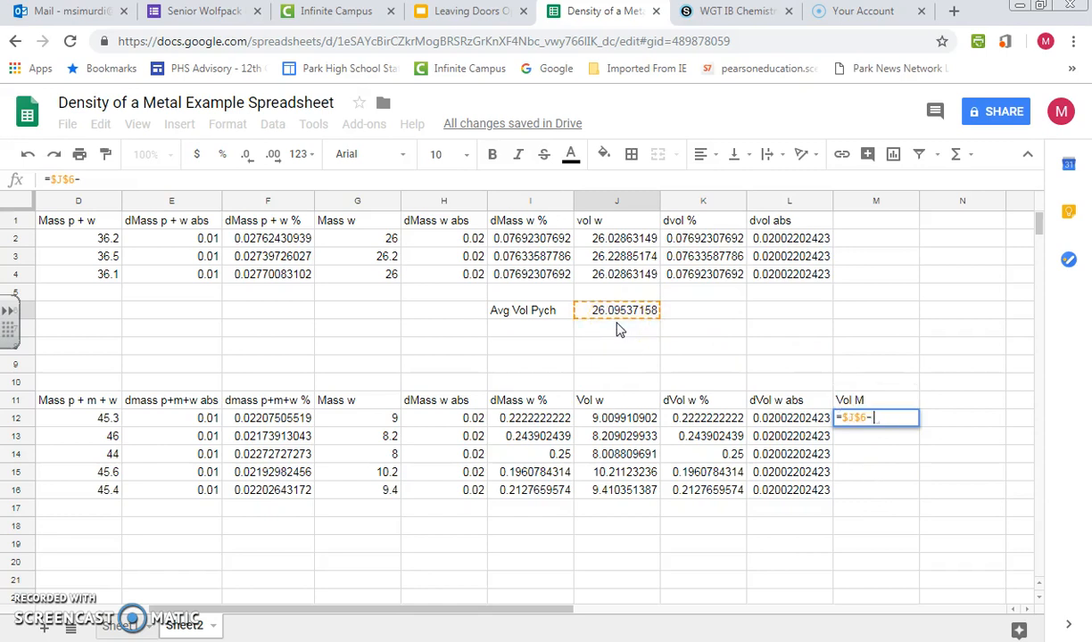
left_click(614, 419)
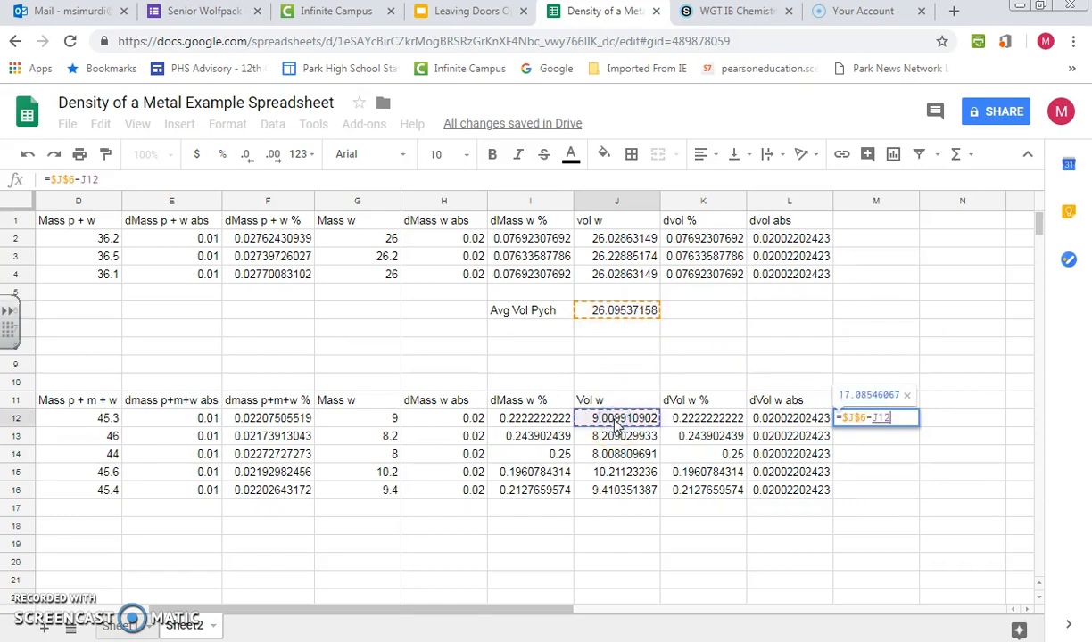
key("Return")
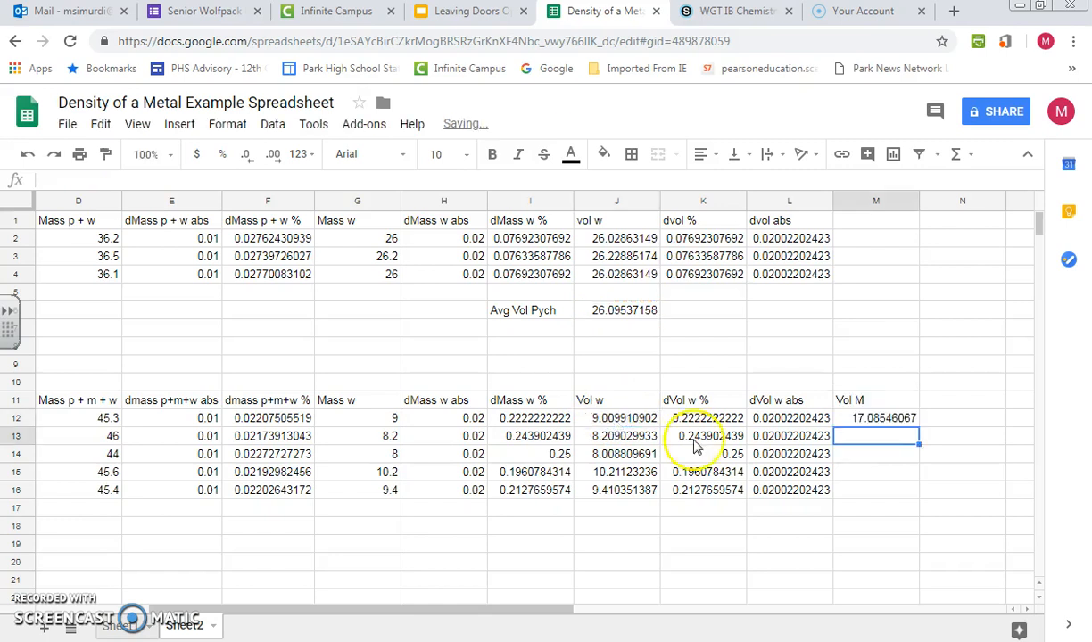
- Fill the metal volume formula from M12 down to M16
left_click(912, 421)
left_click(919, 429)
left_click(918, 424)
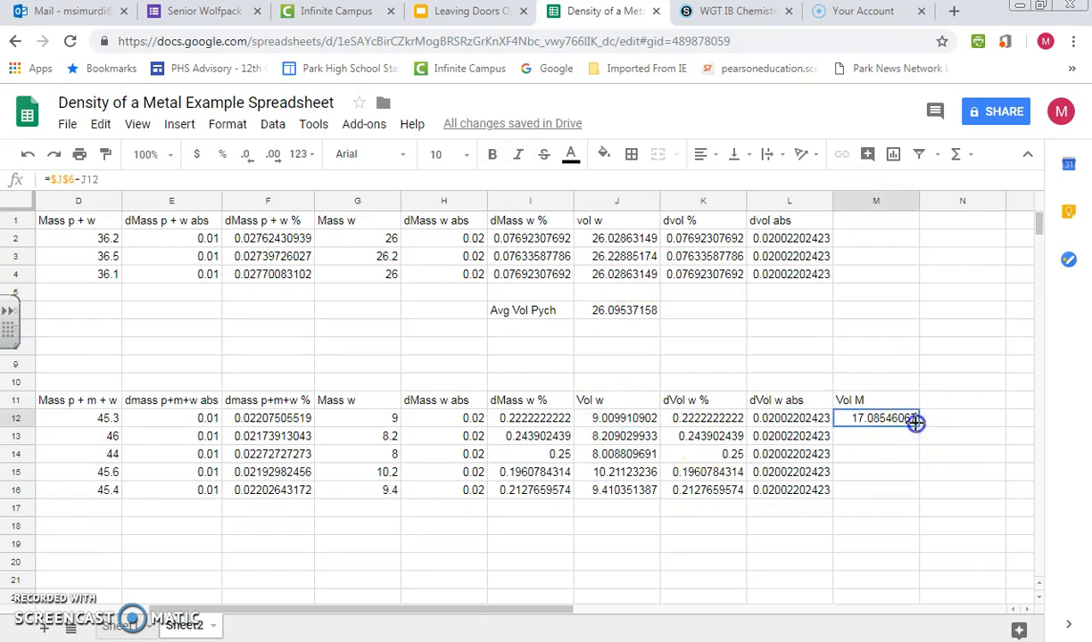
double_click(919, 427)
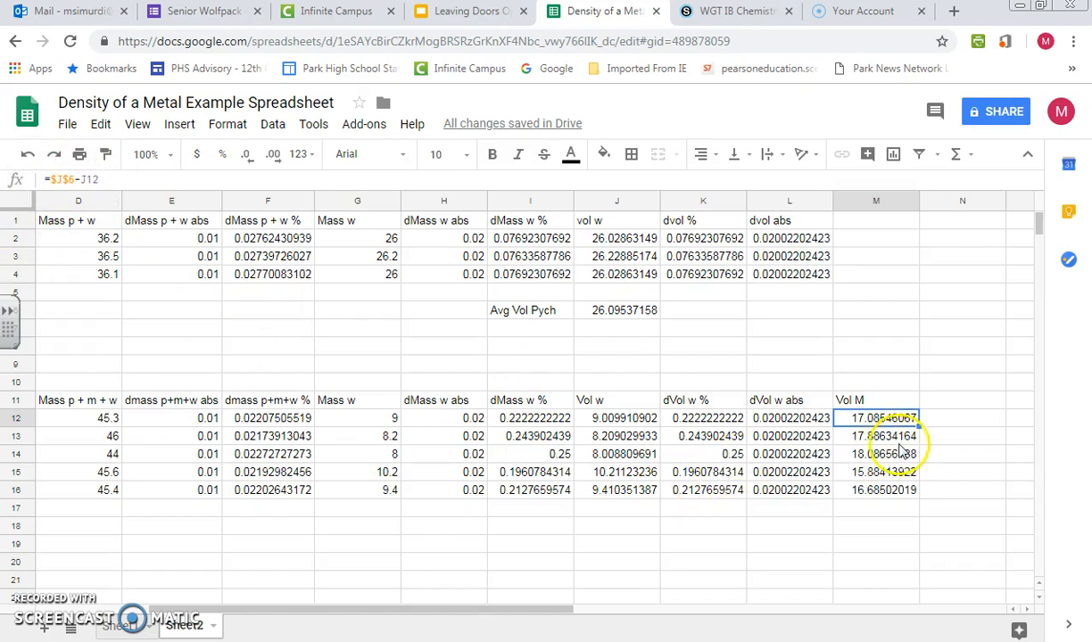
- Add the column header "dVol m abs" in N11
left_click(952, 406)
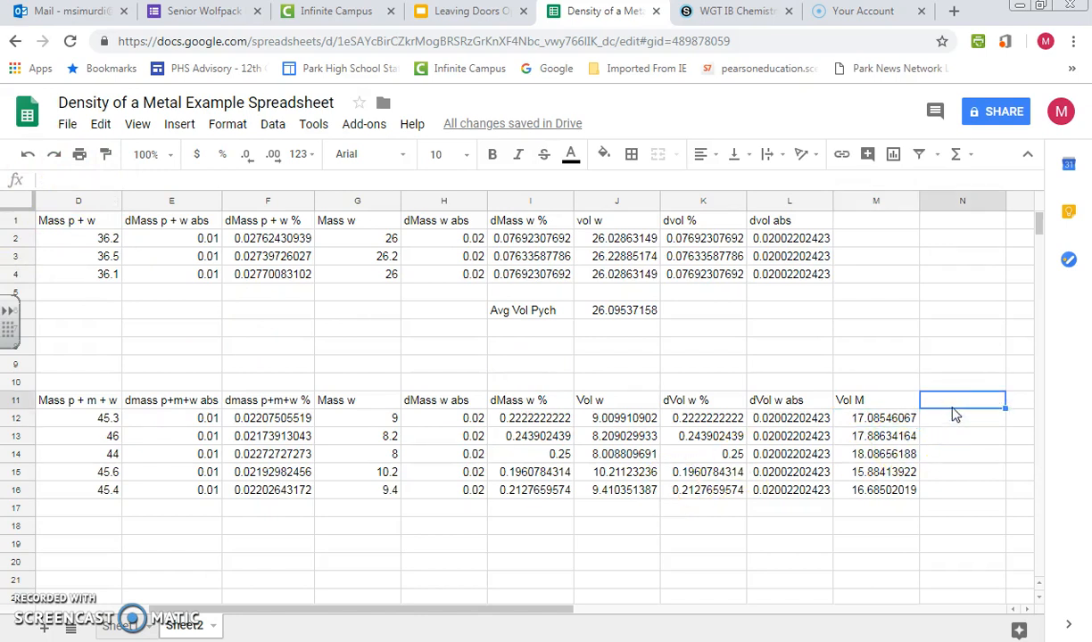
type("dVol m abs")
key("Return")
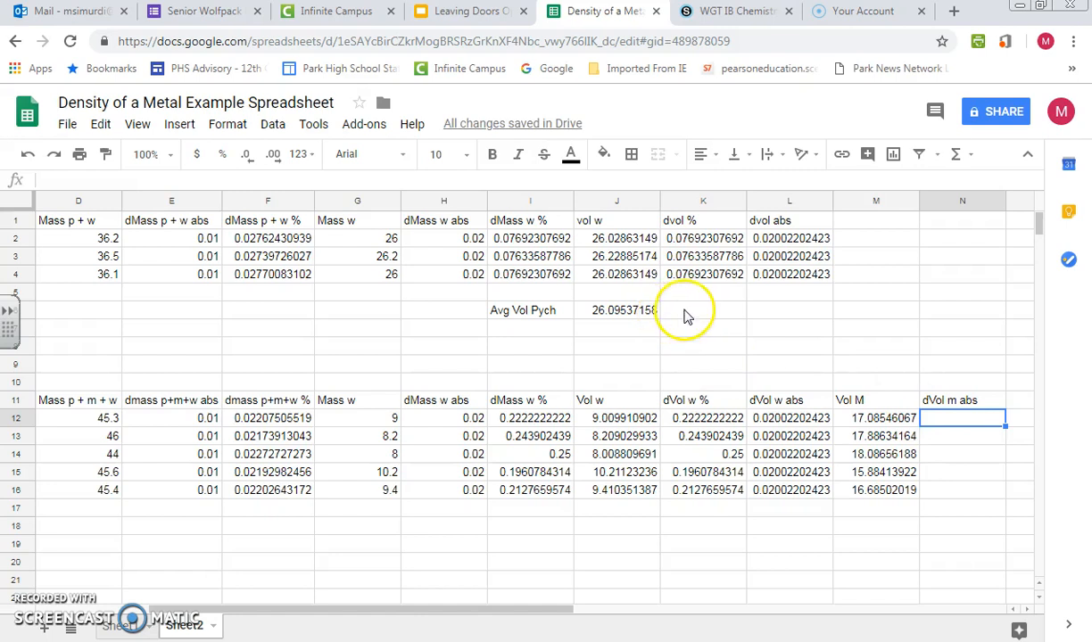
- Average the percent volume uncertainties in K6 with =average(K2:K4)
left_click(775, 318)
left_click(705, 312)
left_click(774, 313)
left_click(722, 320)
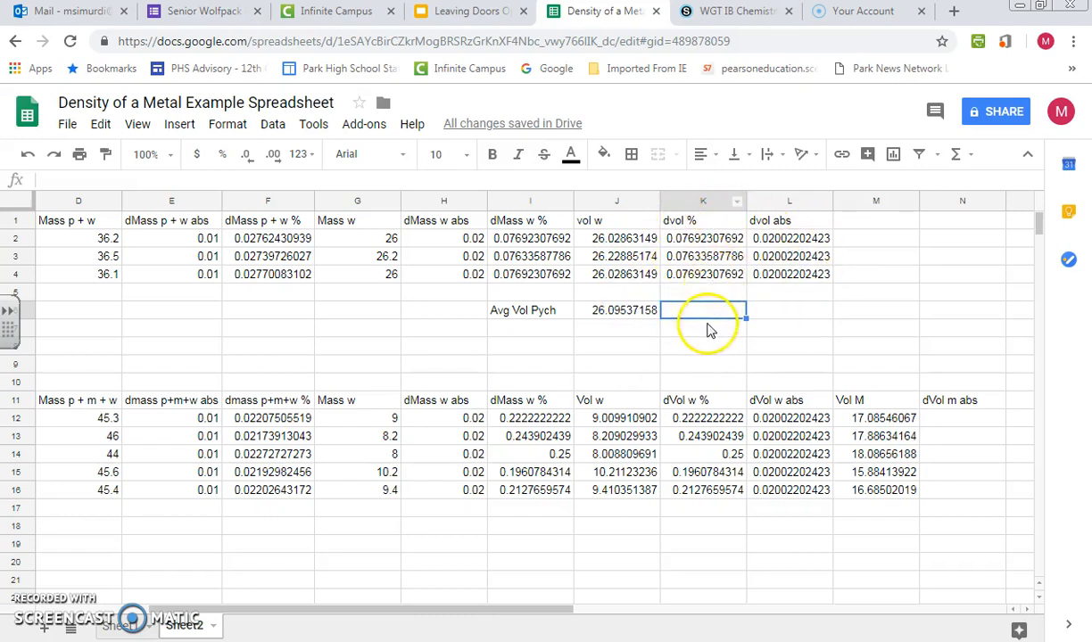
type("=average(")
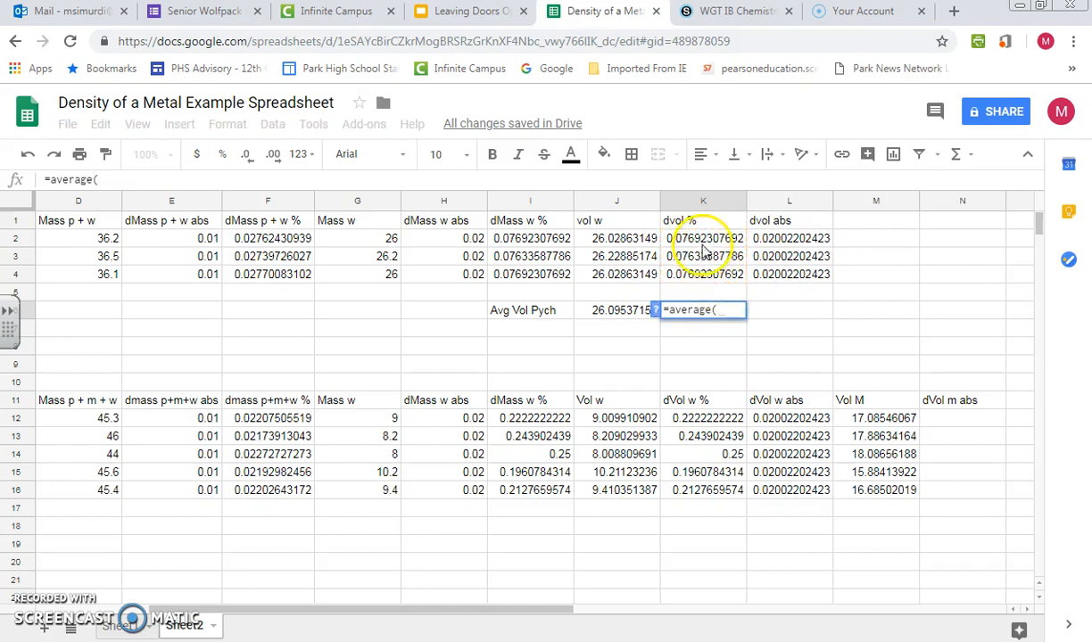
left_click_drag(703, 238, 704, 283)
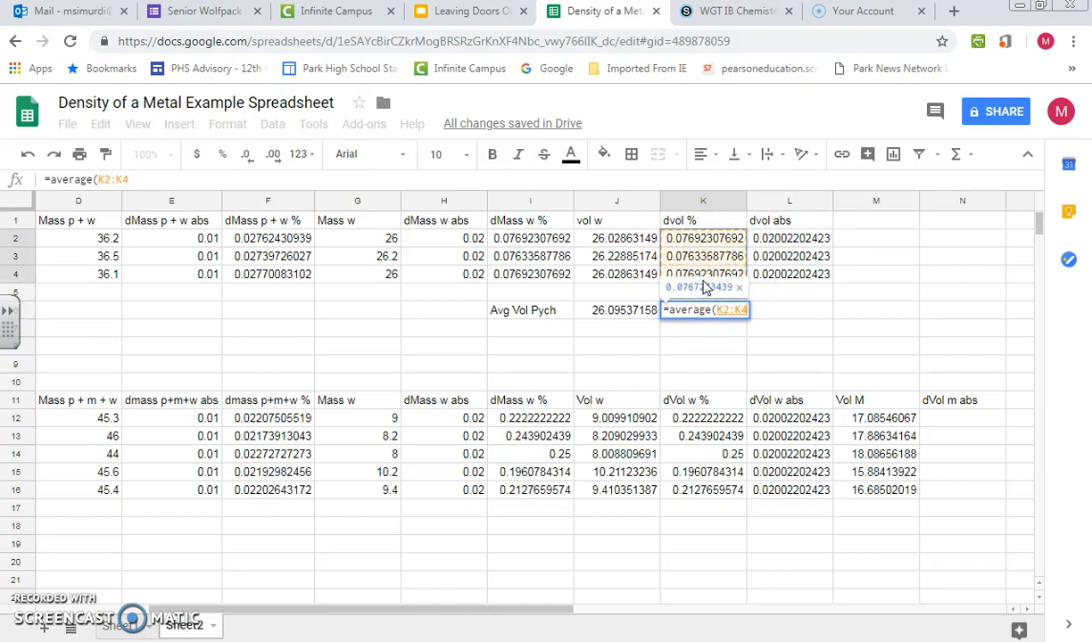
left_click(682, 314)
left_click(712, 242)
key("Return")
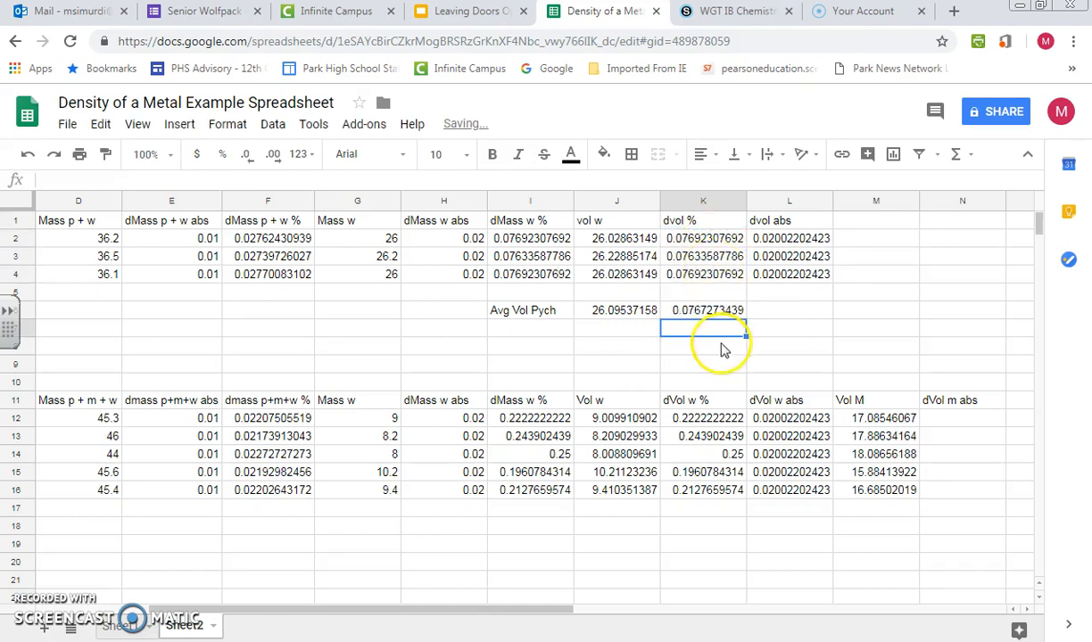
- Fill the average formula from K6 across to L6 to average the absolute volume uncertainties in L2:L4
left_click(785, 309)
left_click(727, 312)
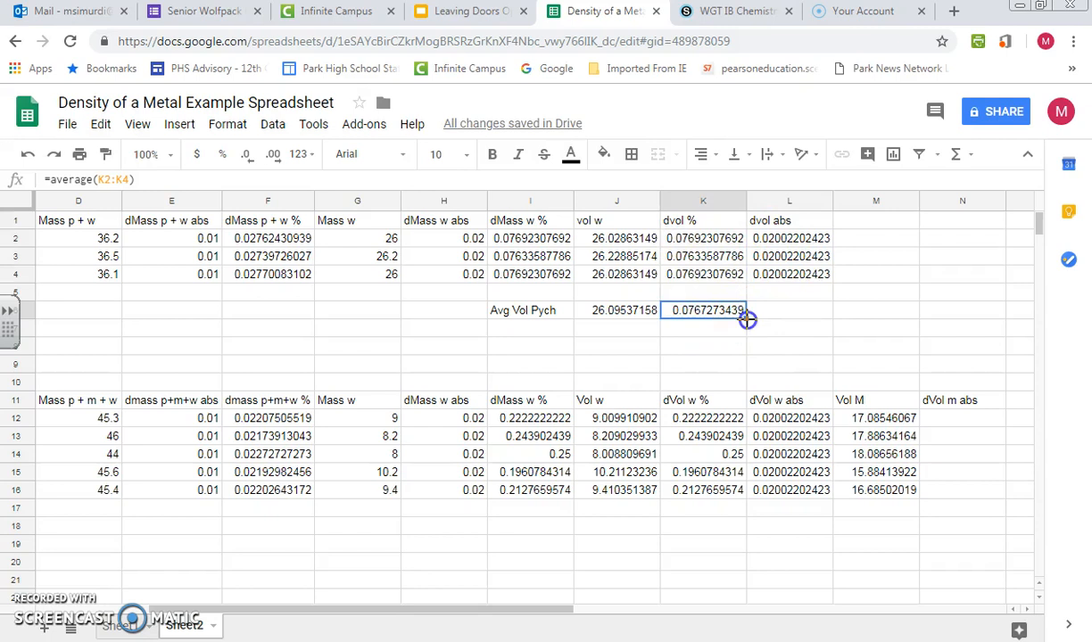
mouse_move(747, 319)
left_mouse_down()
mouse_move(747, 358)
mouse_move(749, 316)
mouse_move(768, 318)
left_mouse_up()
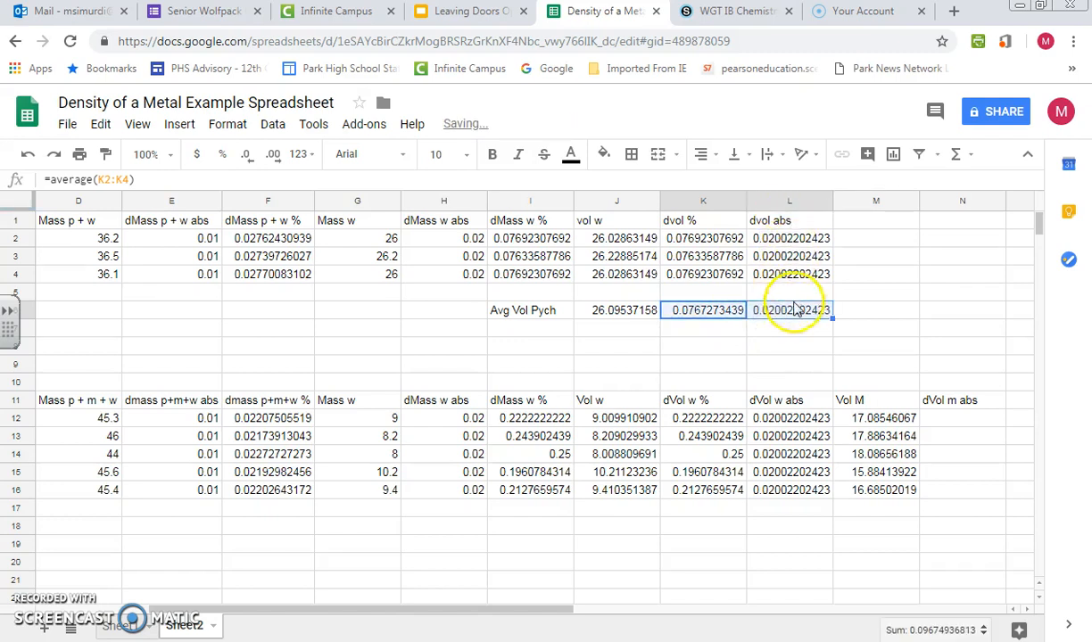
left_click(803, 312)
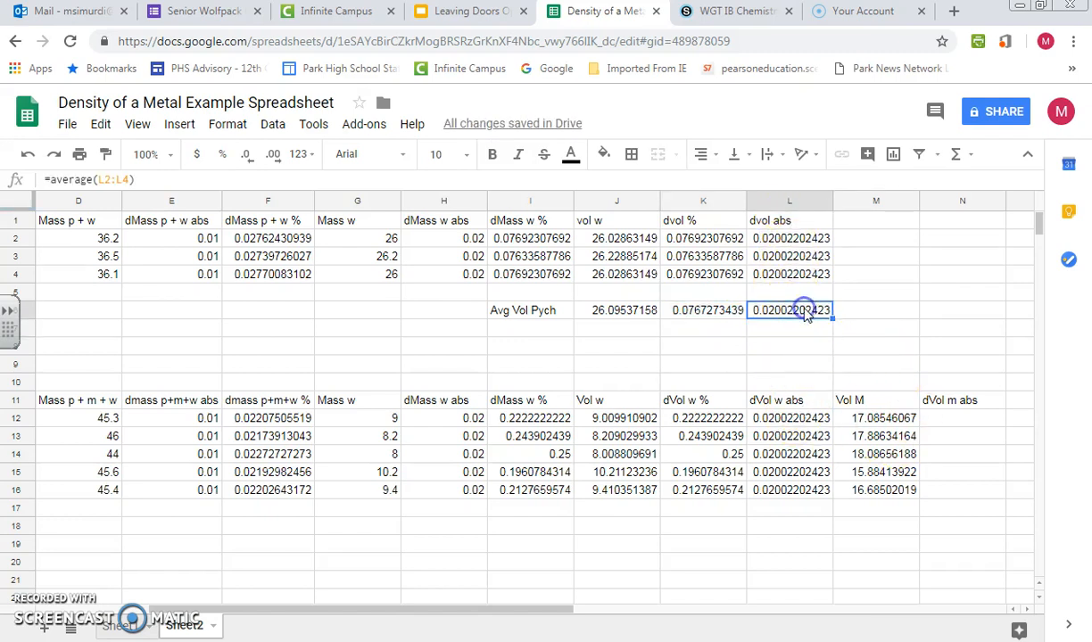
- Calculate the absolute uncertainty of the metal volume in N12 with =$L$6+L12 and fill it down to N16
left_click(957, 417)
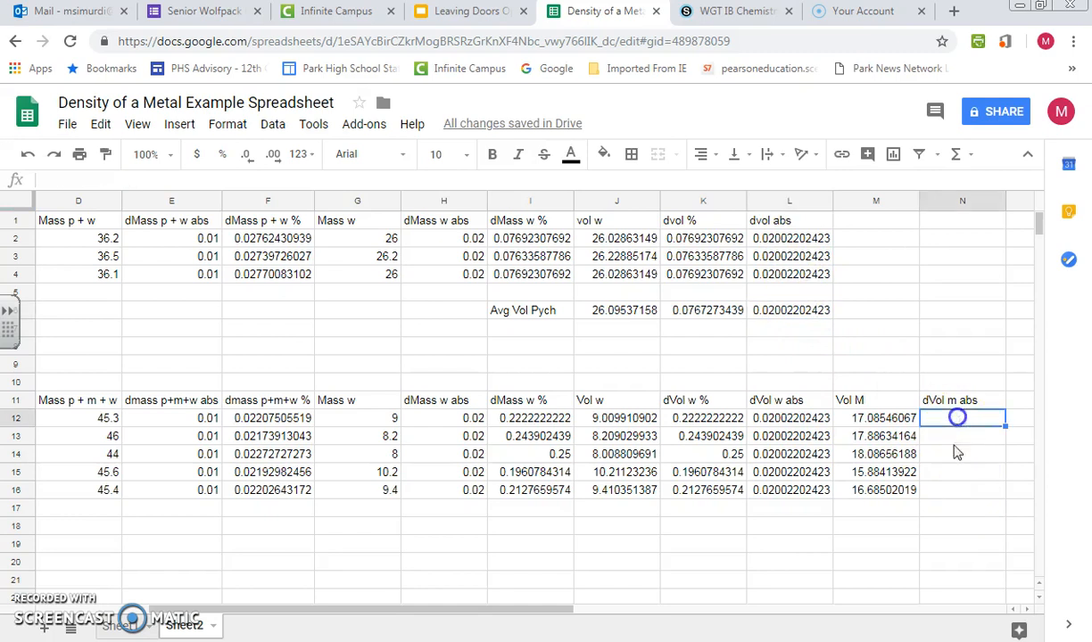
type("=")
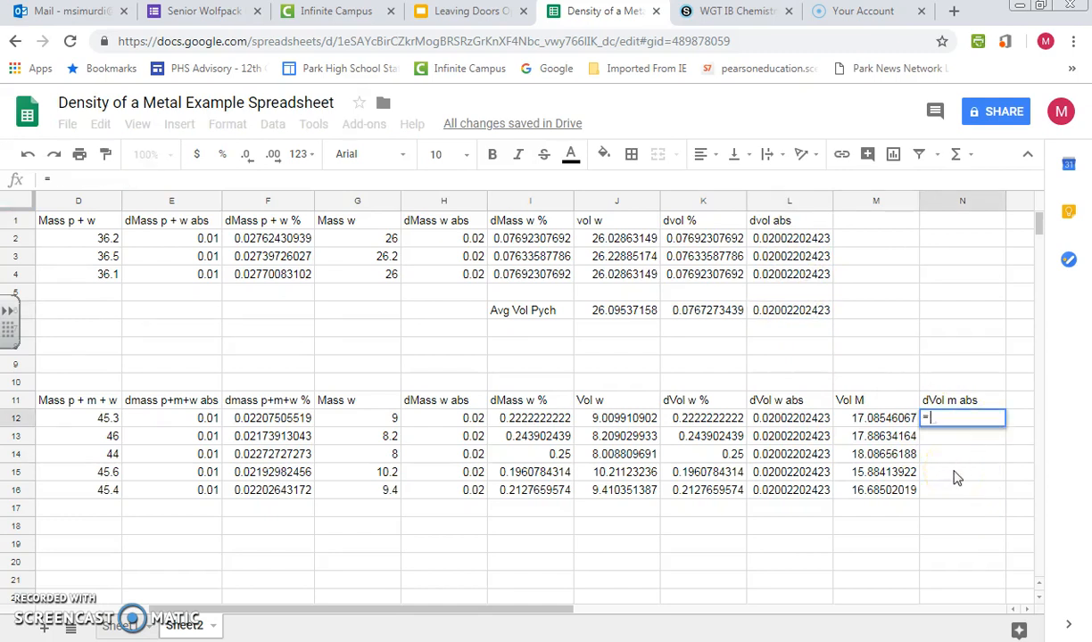
left_click(788, 312)
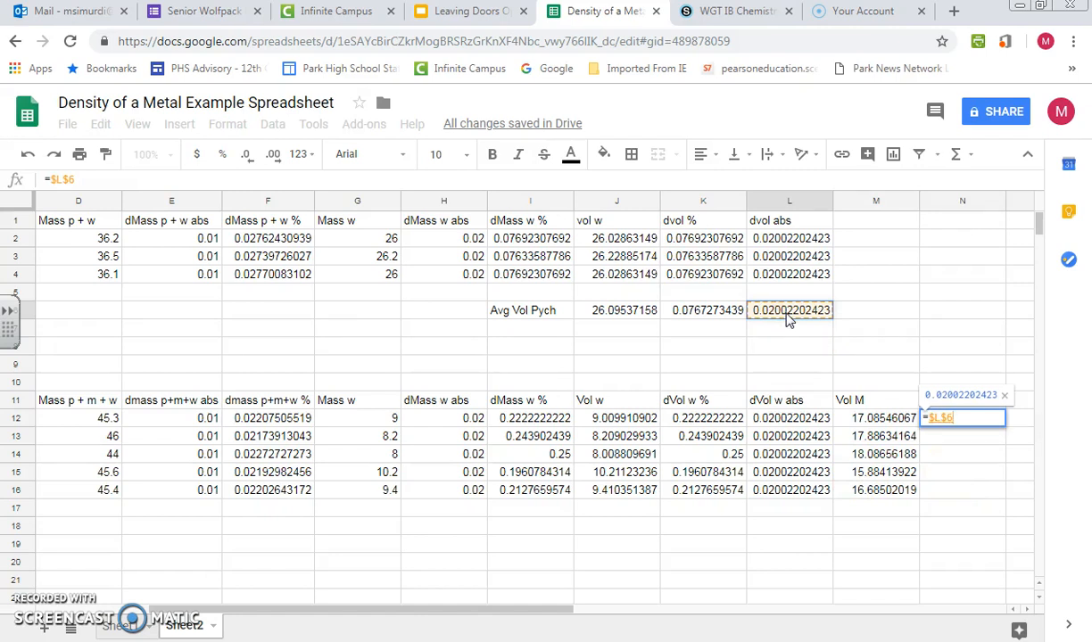
type("+")
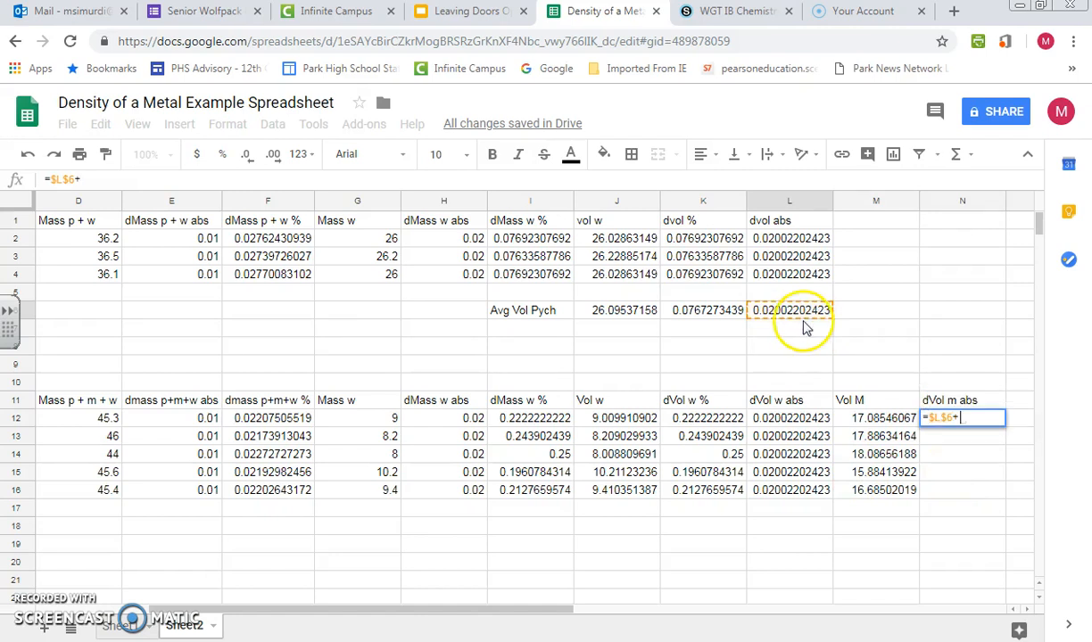
left_click(798, 419)
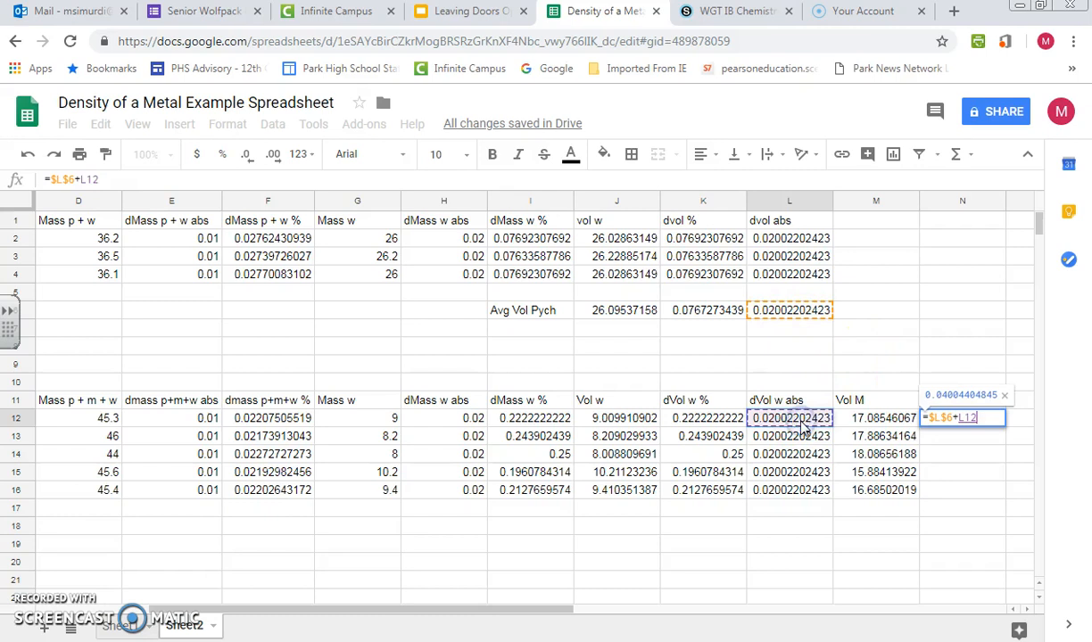
key("Return")
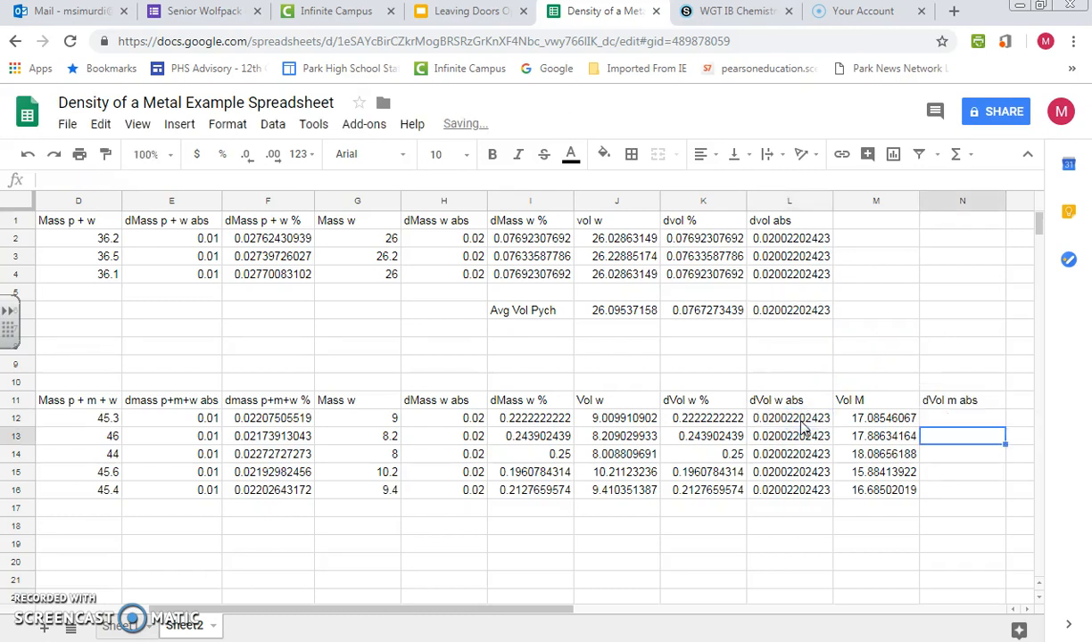
left_click(999, 421)
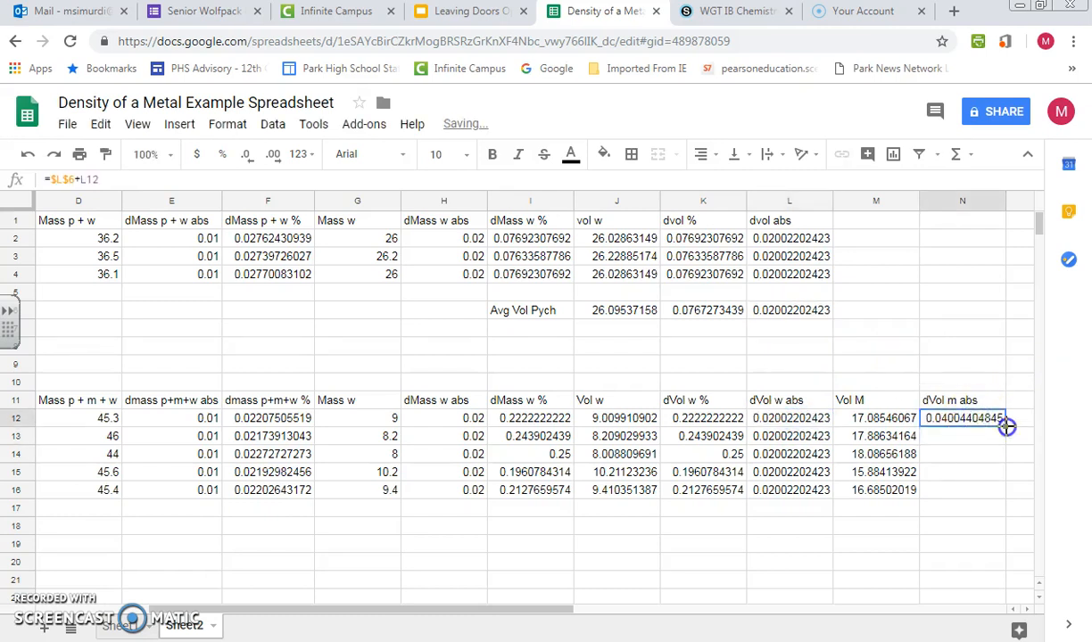
double_click(1005, 426)
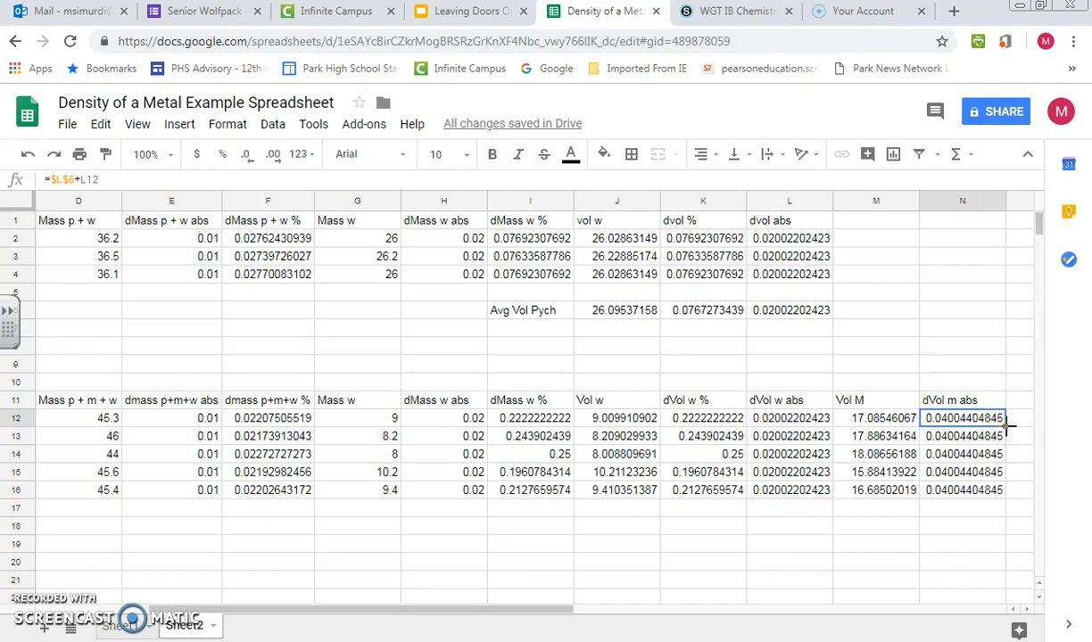
- Add the column header "dVol m %" in O11
left_click(1026, 610)
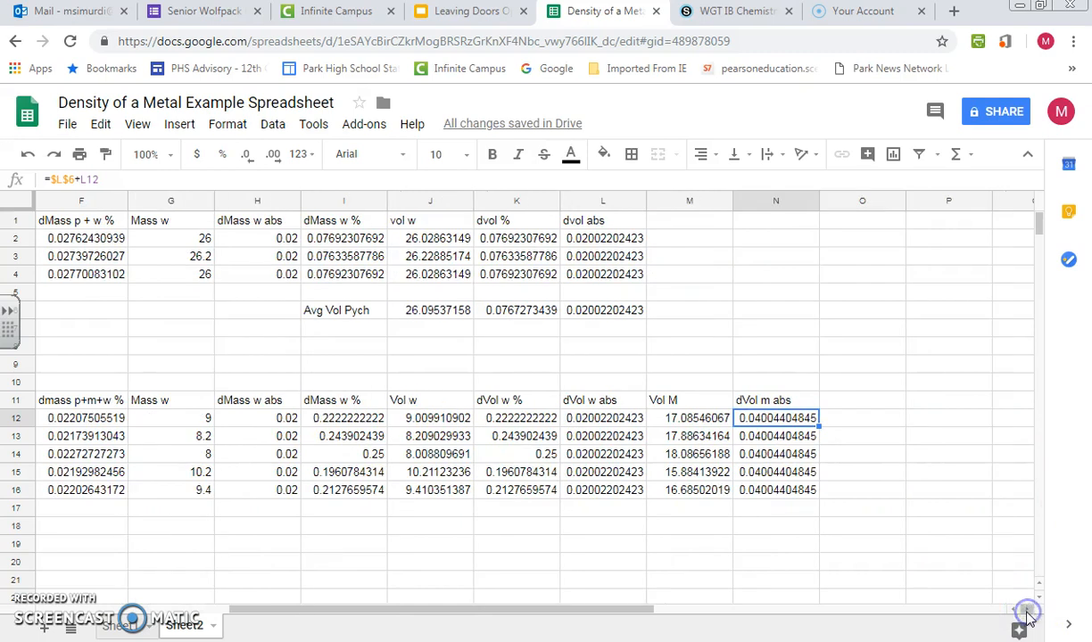
left_click(831, 401)
type("dVol m")
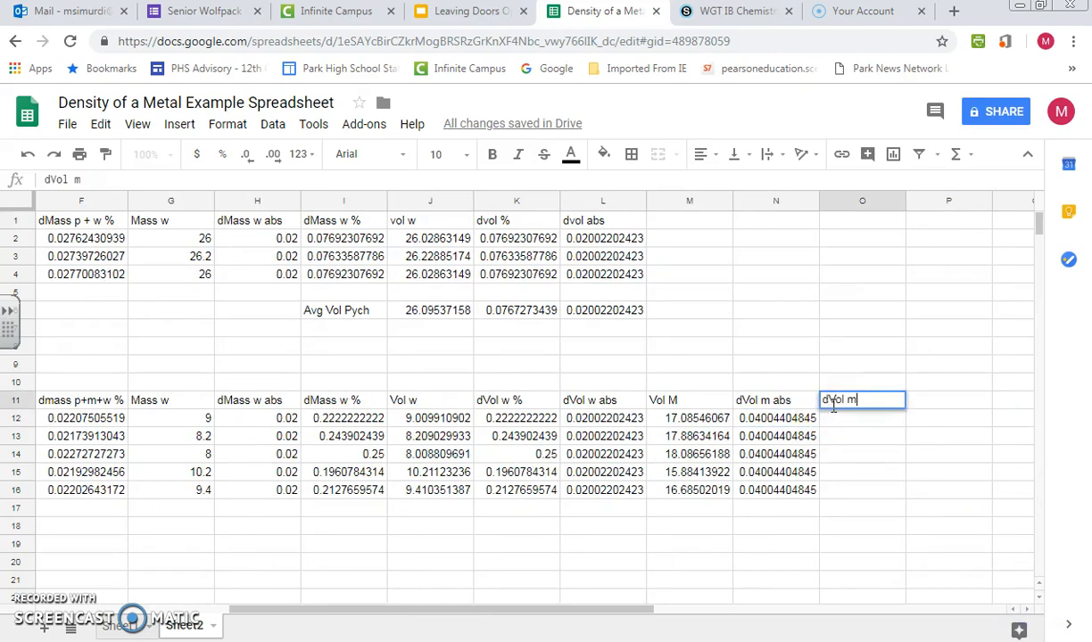
- Calculate the percent uncertainty of the metal volume in O12 with =N12/M12*100 and fill it down to O16
type("=")
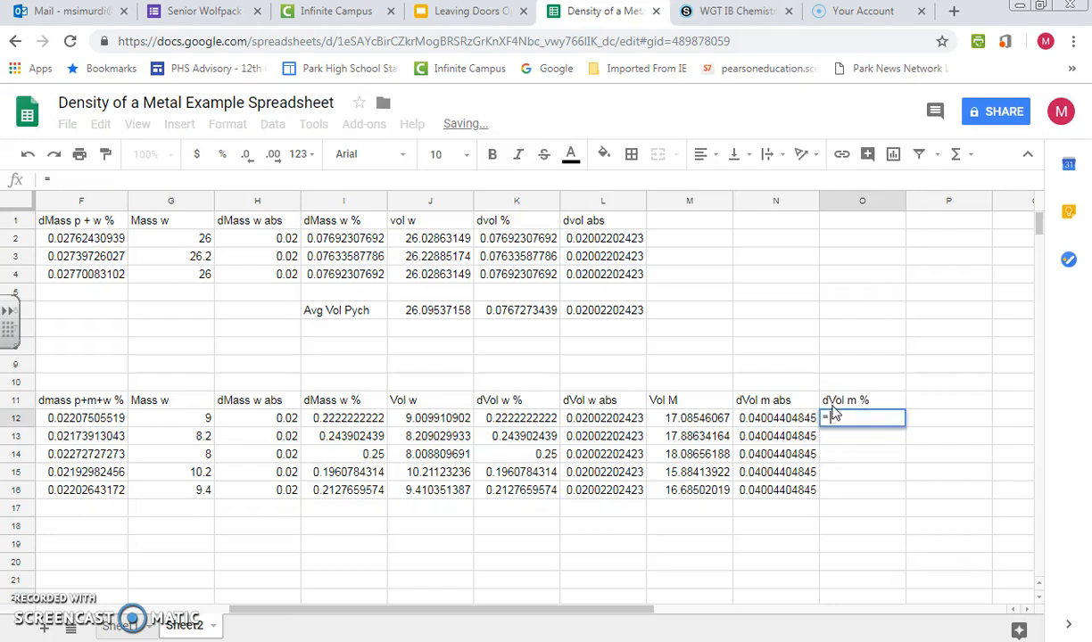
type("N12/")
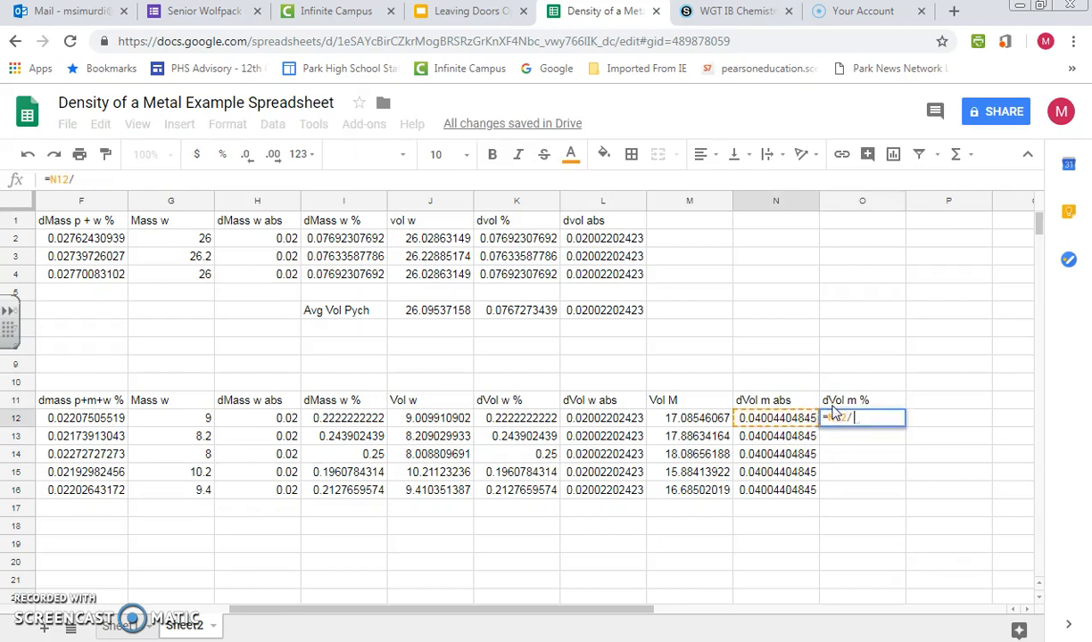
left_click(667, 419)
type("*100")
key("Return")
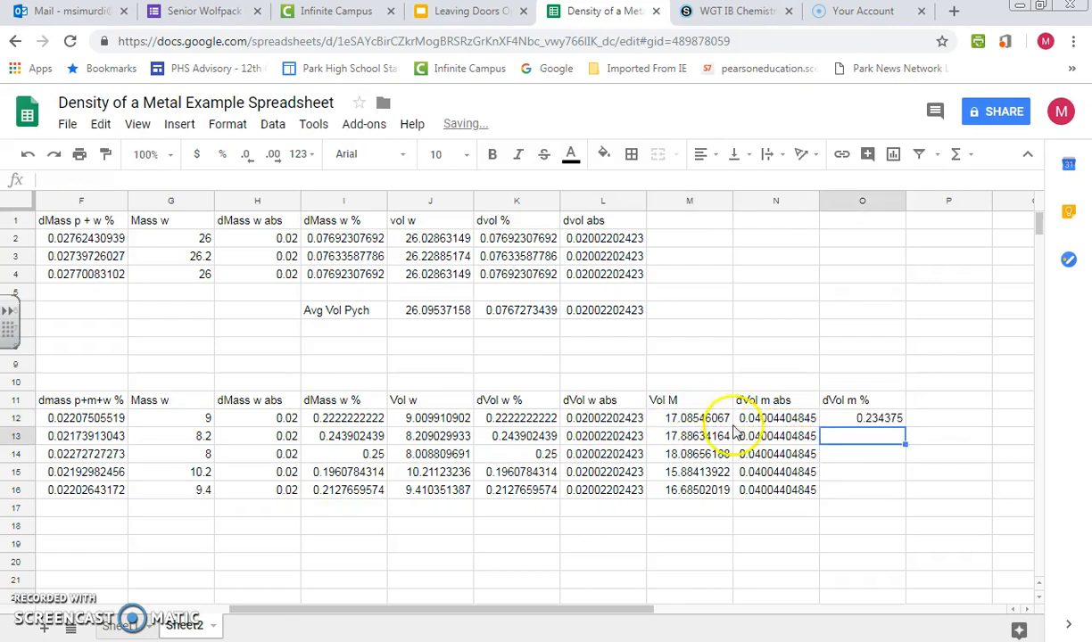
left_click(890, 421)
double_click(905, 428)
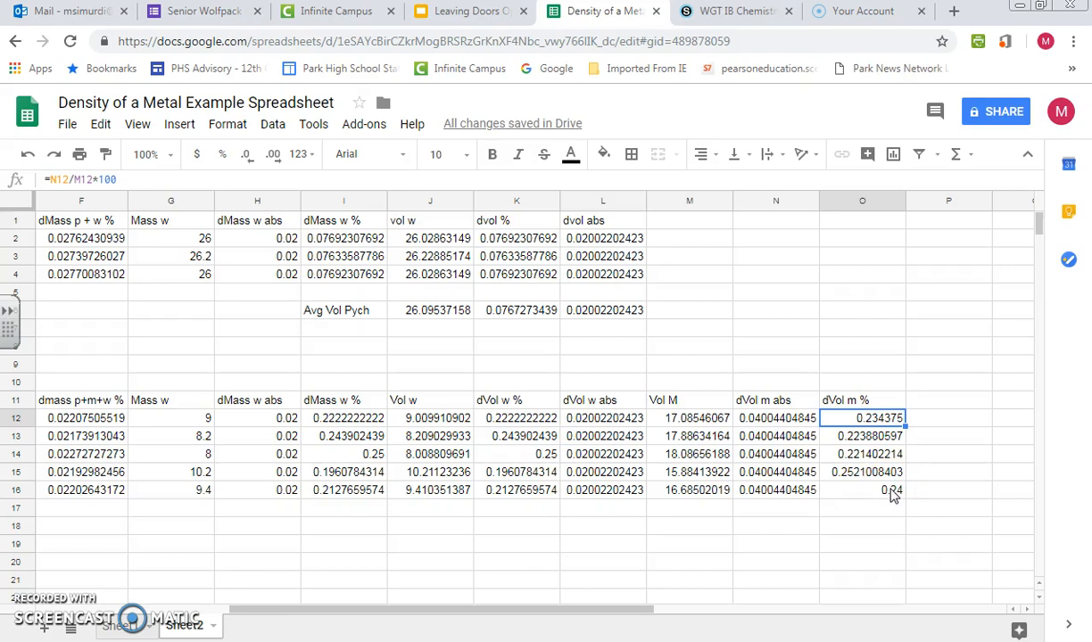
- Add the column header "Mass M" in P11
left_click_drag(607, 610, 659, 608)
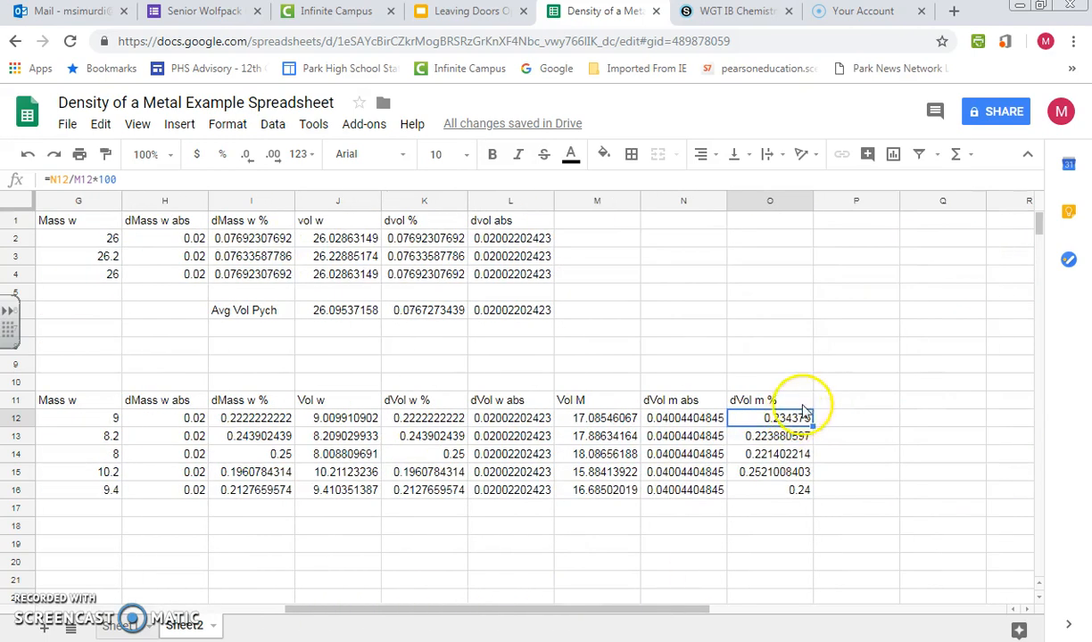
left_click(830, 403)
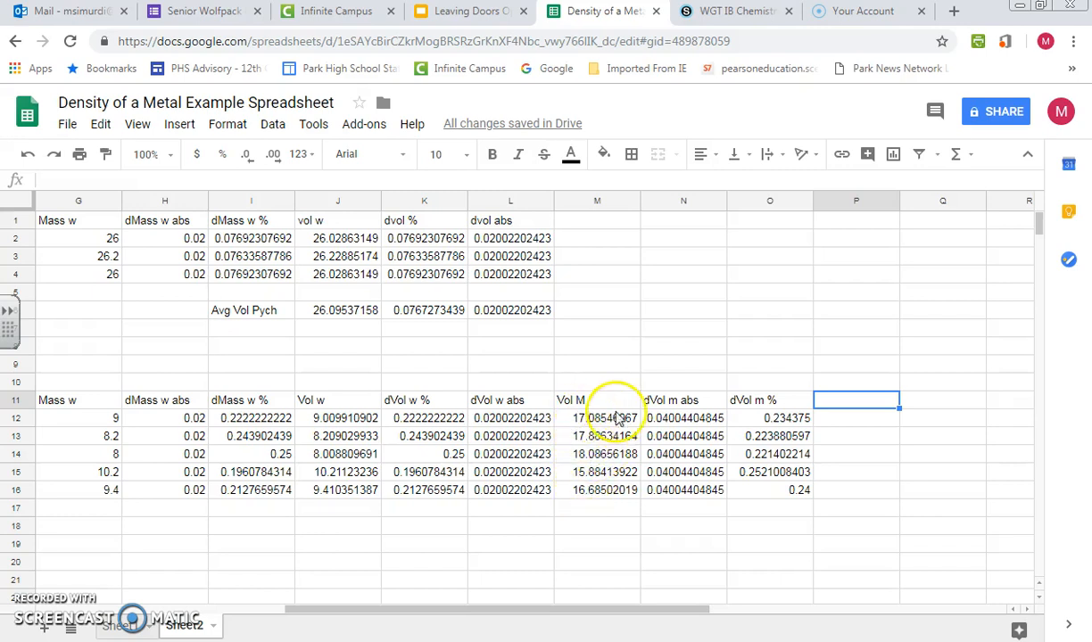
type("Mass M")
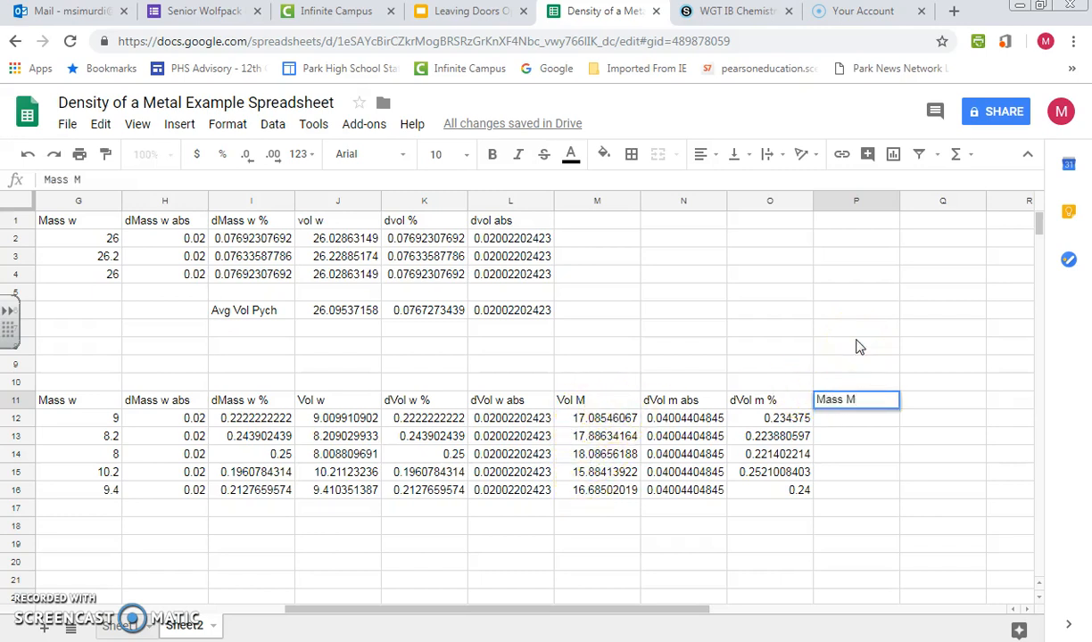
key("Return")
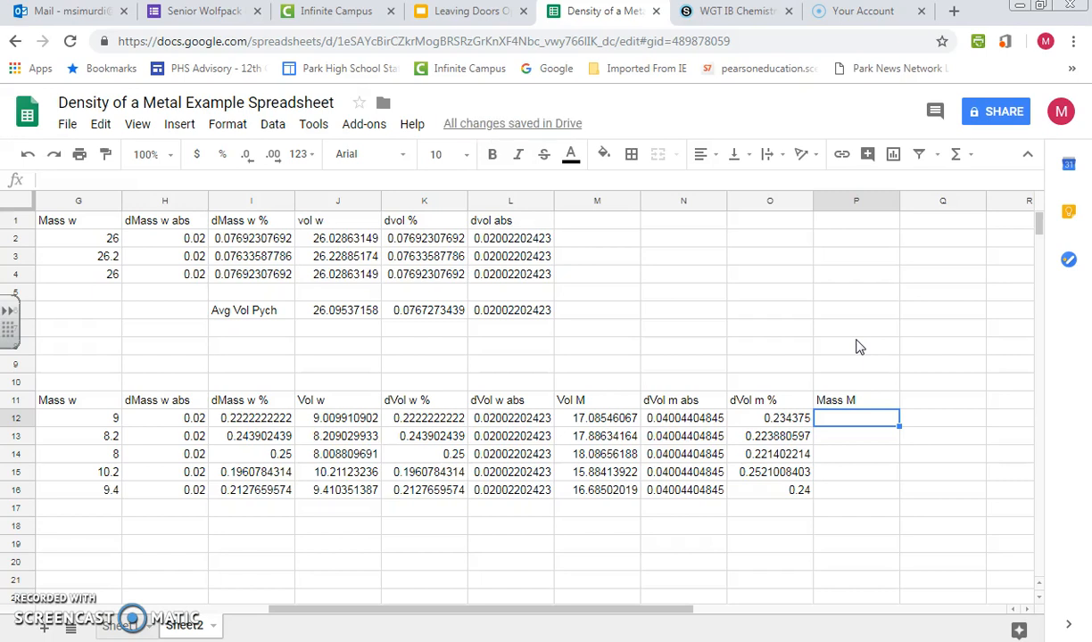
- Calculate the metal mass in P12 with =A12-$B$8 and fill it down to P16
type("=")
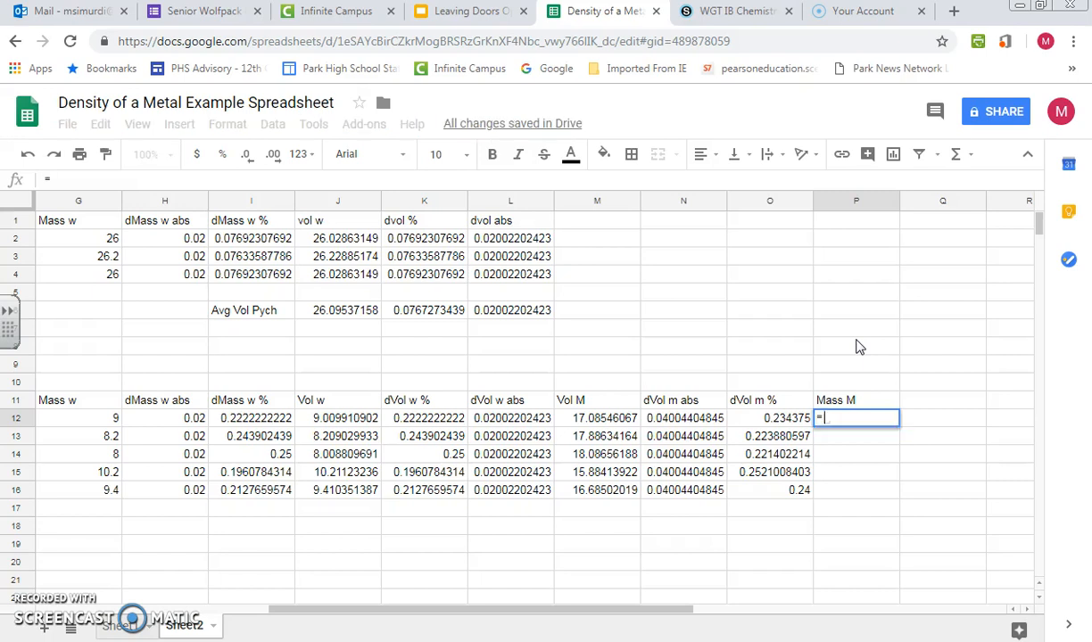
left_click_drag(702, 615, 454, 615)
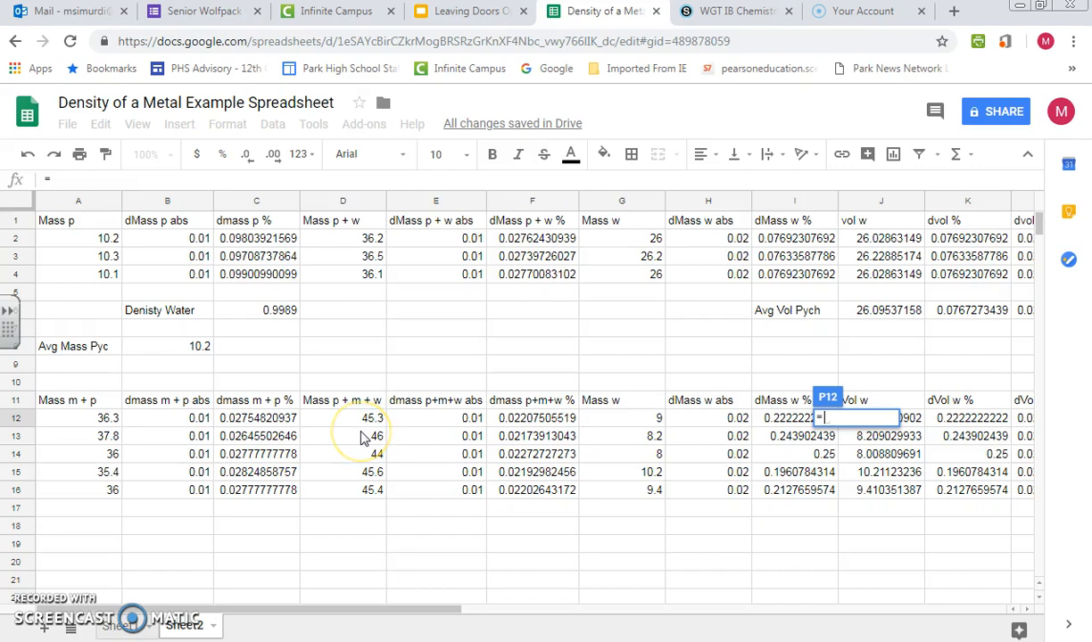
left_click(100, 421)
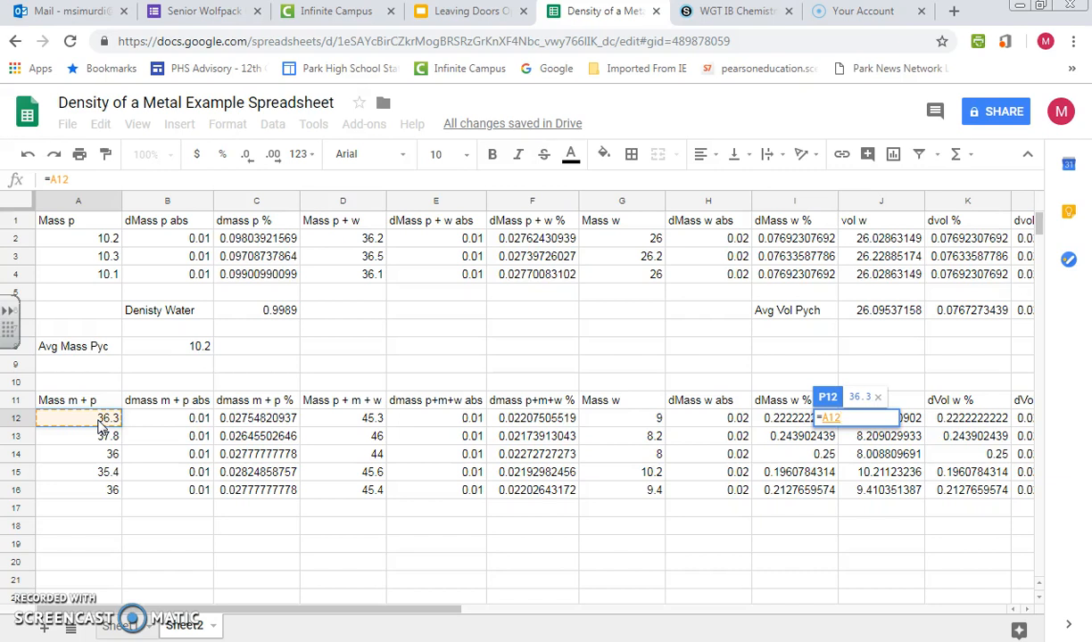
type("-")
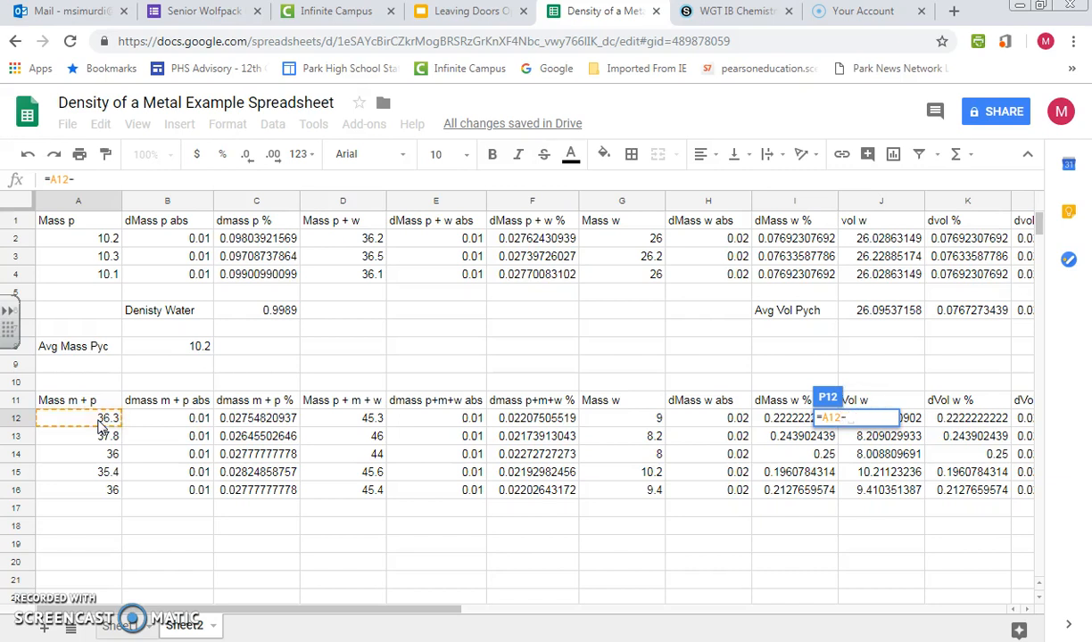
left_click(189, 348)
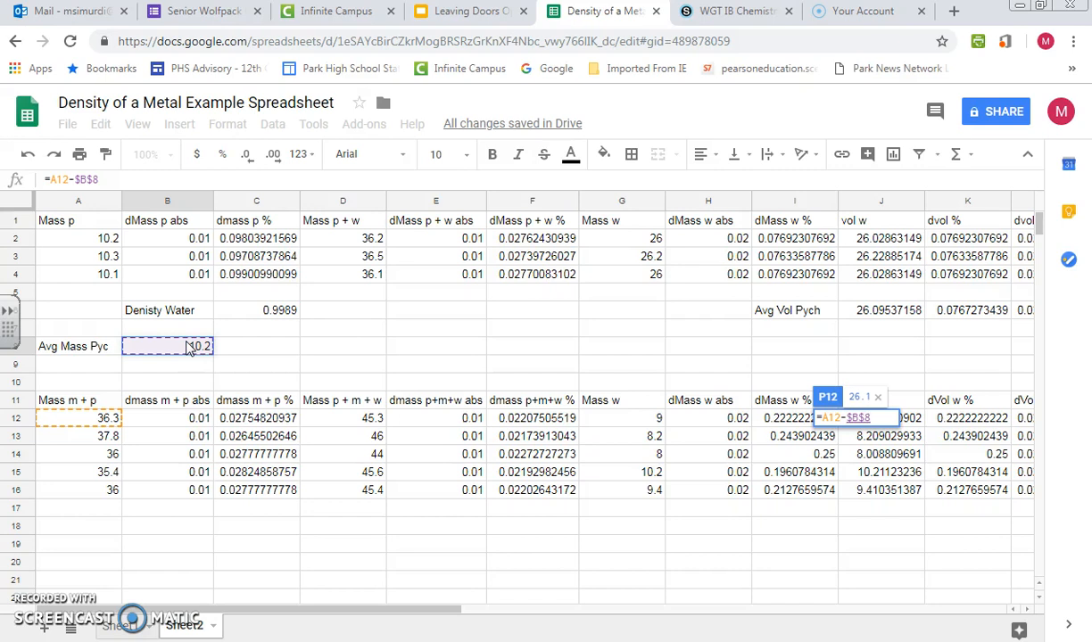
key("Return")
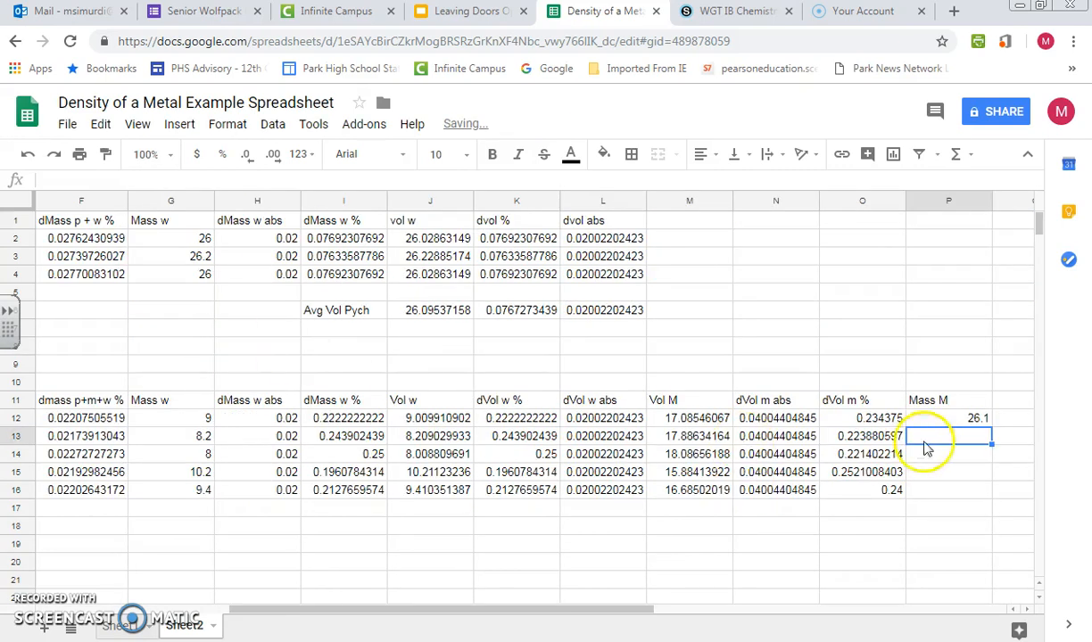
left_click(962, 421)
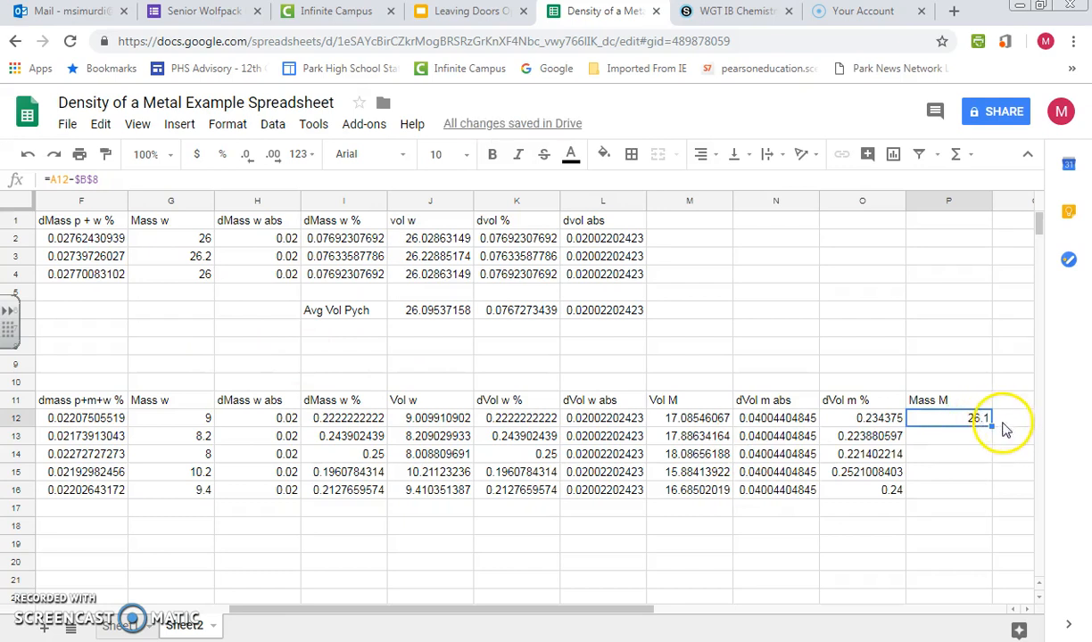
double_click(991, 428)
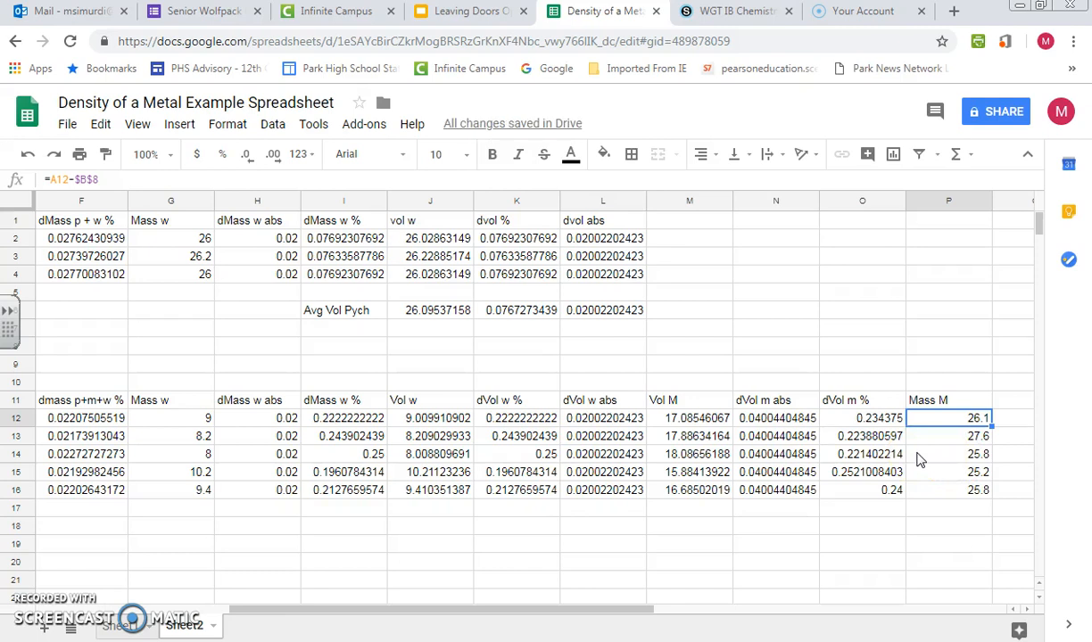
- Average the absolute pycnometer mass uncertainties in C8 with =average(B2:B4), beside the average pycnometer mass
left_click(623, 612)
left_click_drag(625, 612, 683, 611)
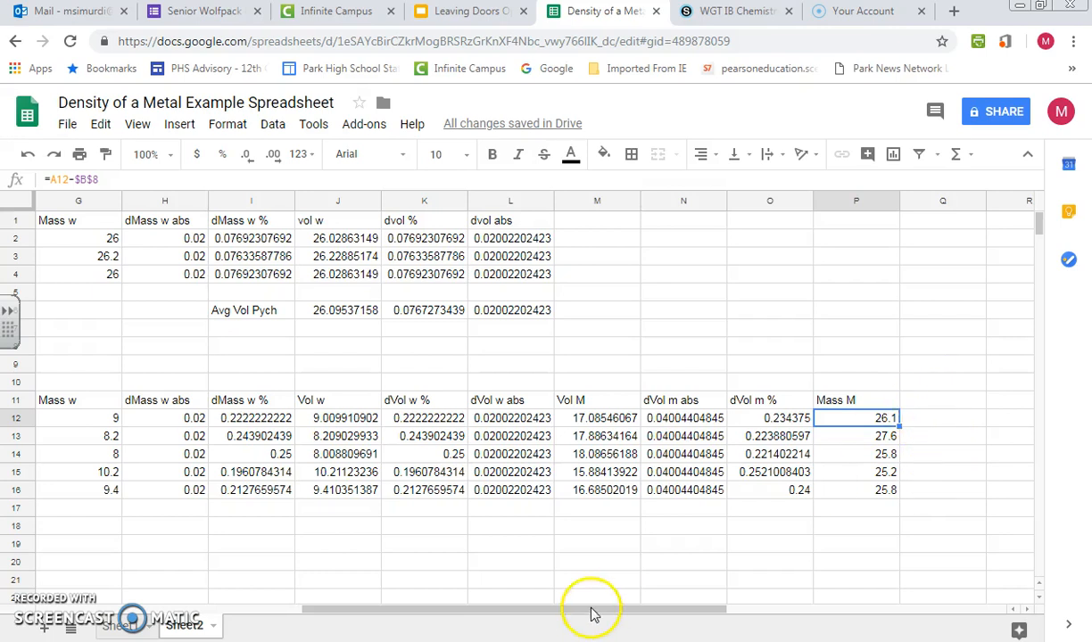
left_click_drag(589, 615, 384, 615)
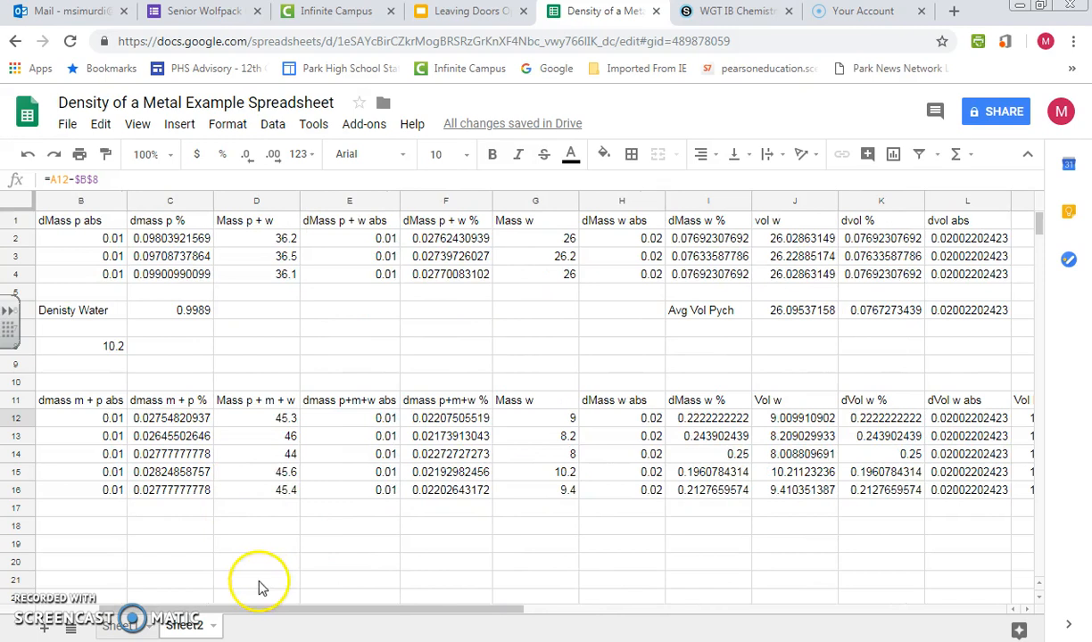
left_click_drag(196, 614, 147, 614)
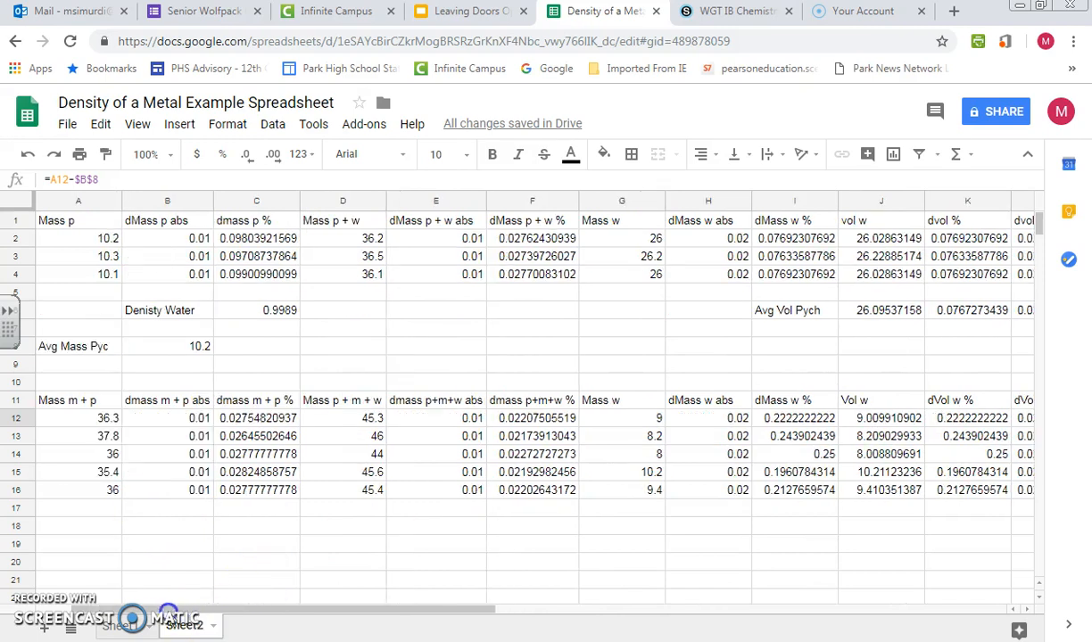
left_click(225, 348)
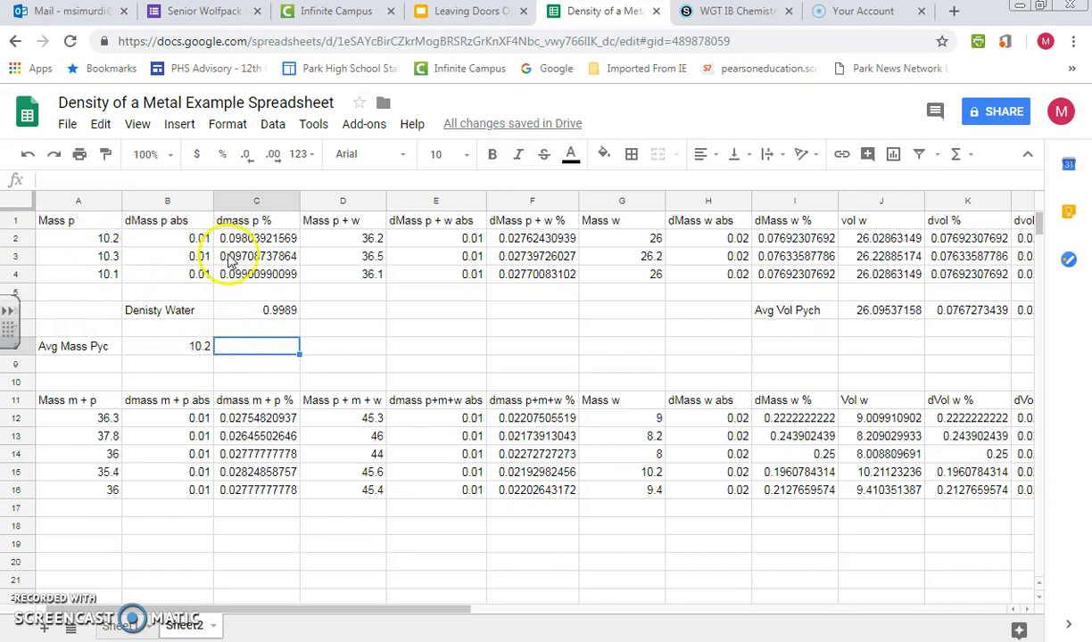
type("=average(")
left_click_drag(186, 238, 187, 279)
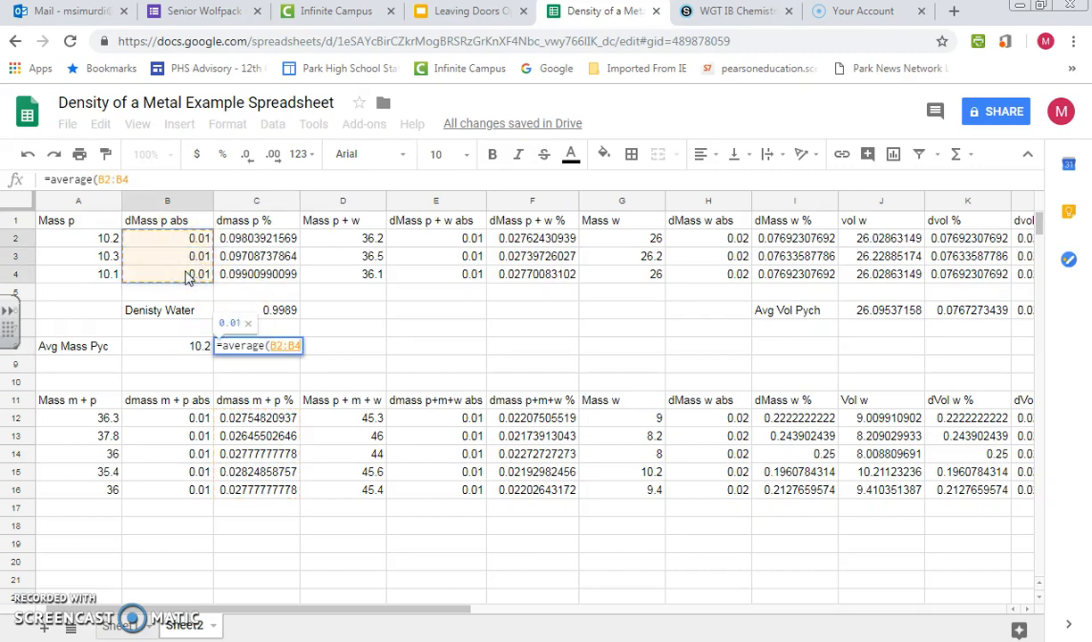
key("Return")
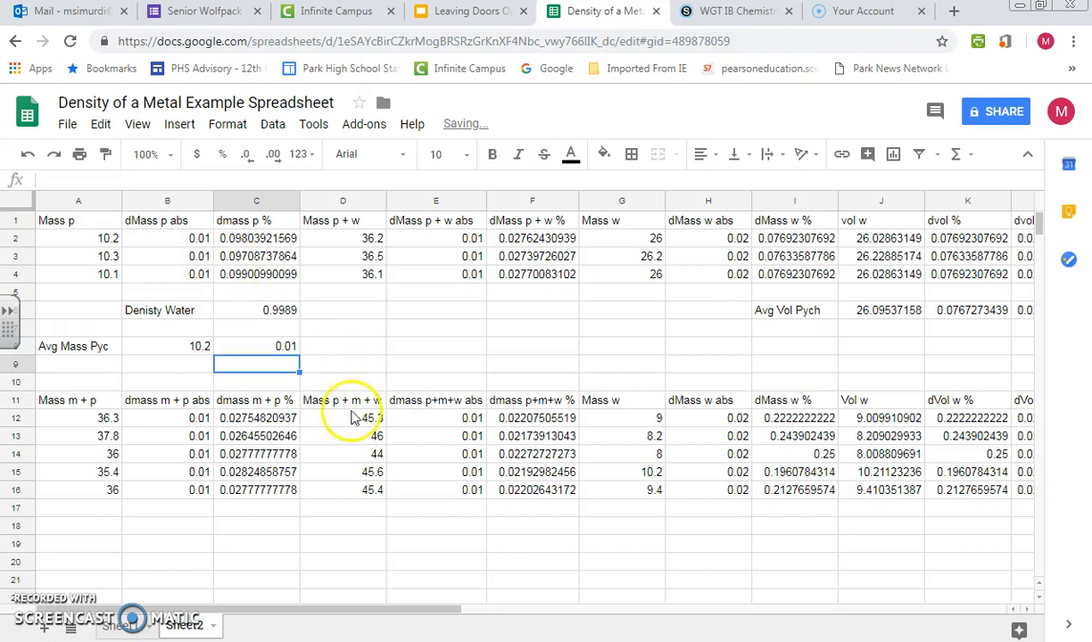
- Add the column header "dMass M abs" in Q11
left_click_drag(427, 612, 756, 614)
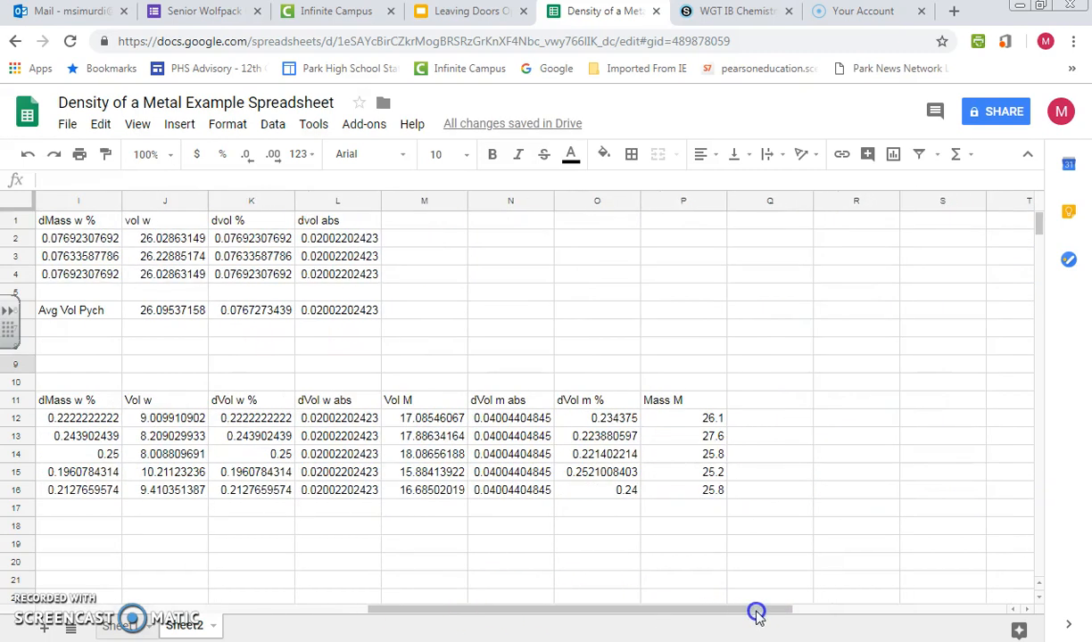
left_click(756, 401)
type("dM")
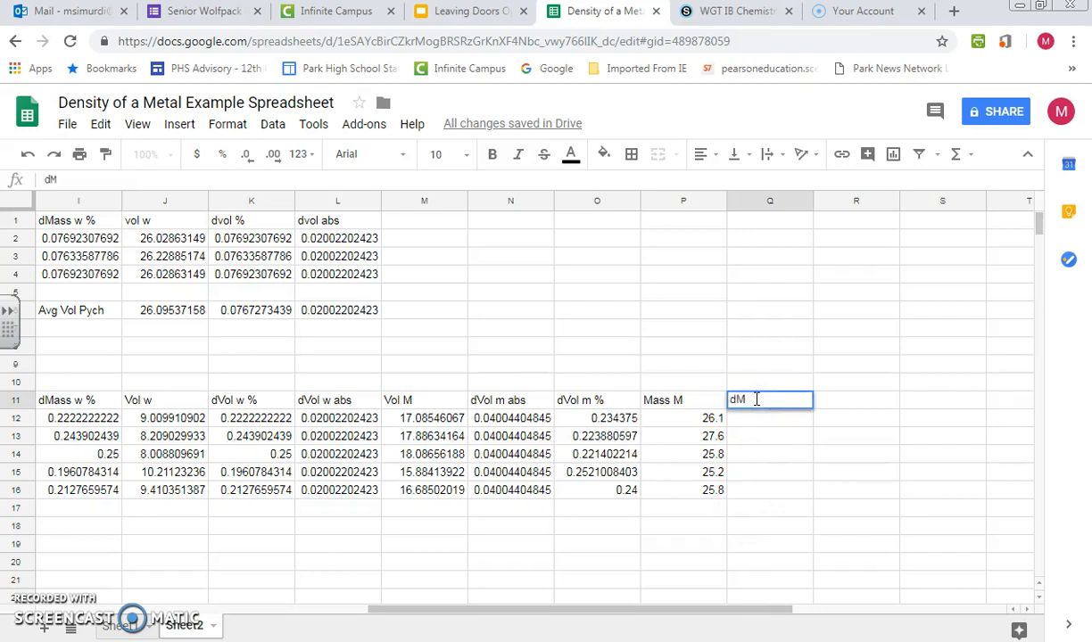
type("ass M abs")
key("Return")
- Calculate the absolute uncertainty of the metal mass in Q12 with =B12+$C$8 and fill it down to Q16
type("=")
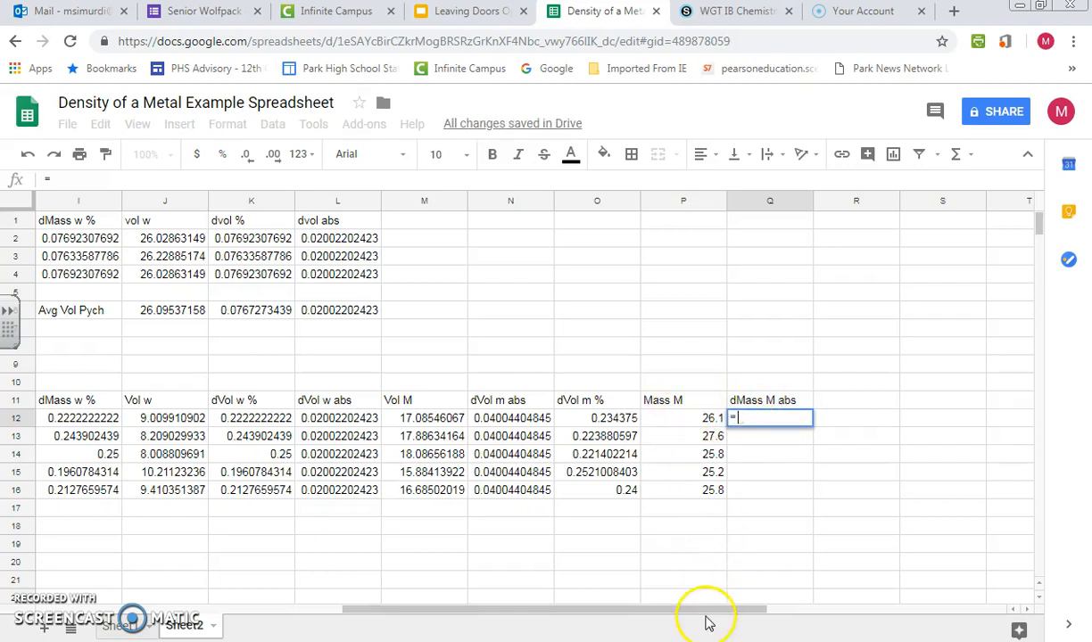
left_click_drag(685, 611, 312, 604)
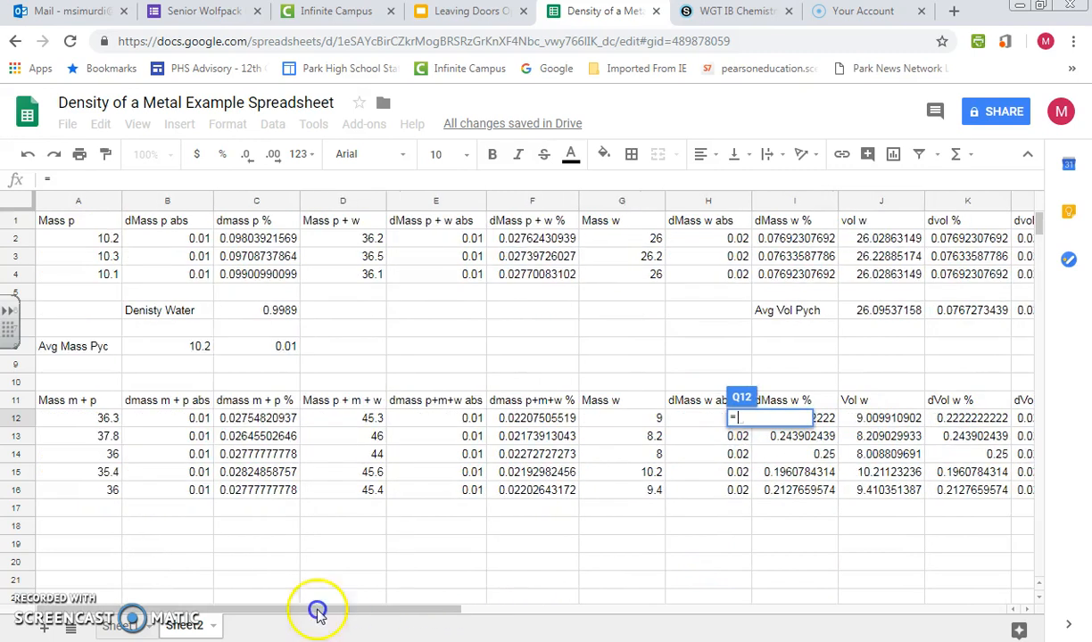
left_click(172, 421)
type("+")
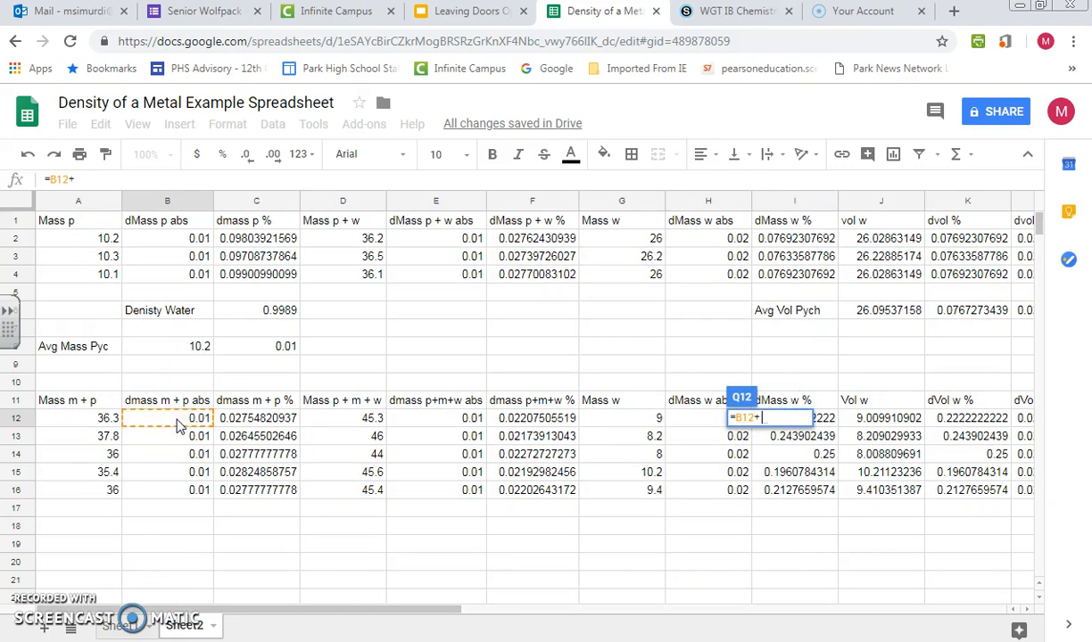
left_click(264, 348)
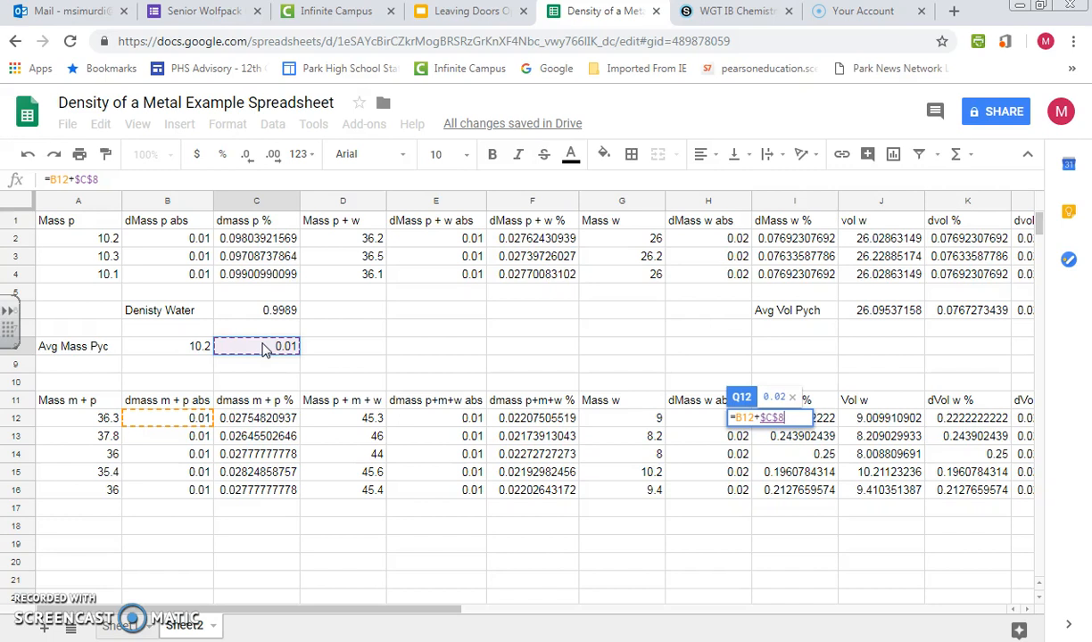
key("Return")
left_click(974, 427)
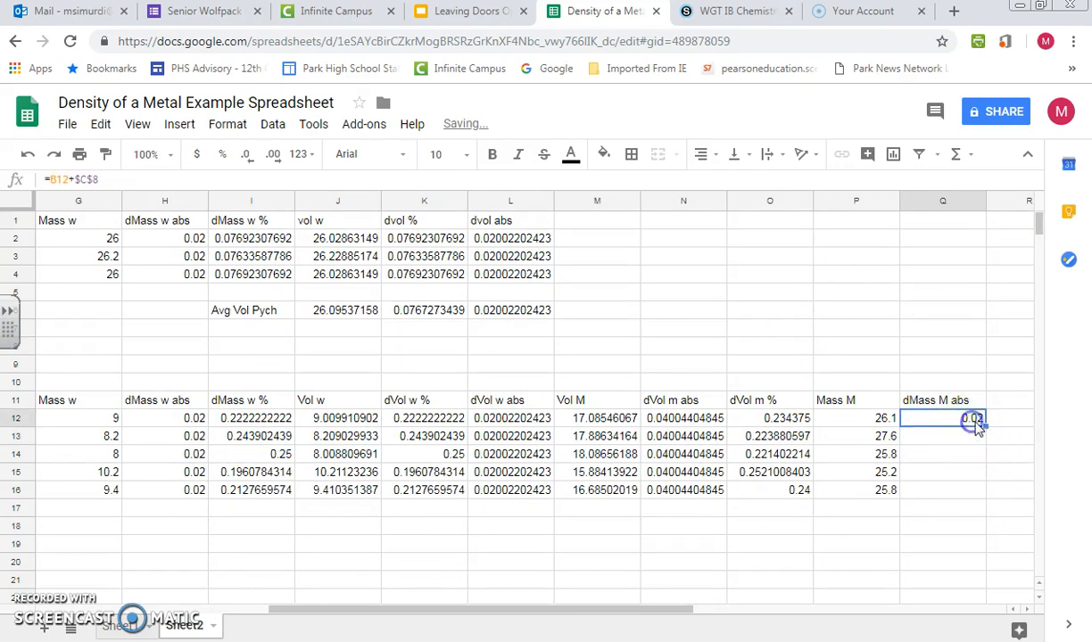
double_click(983, 426)
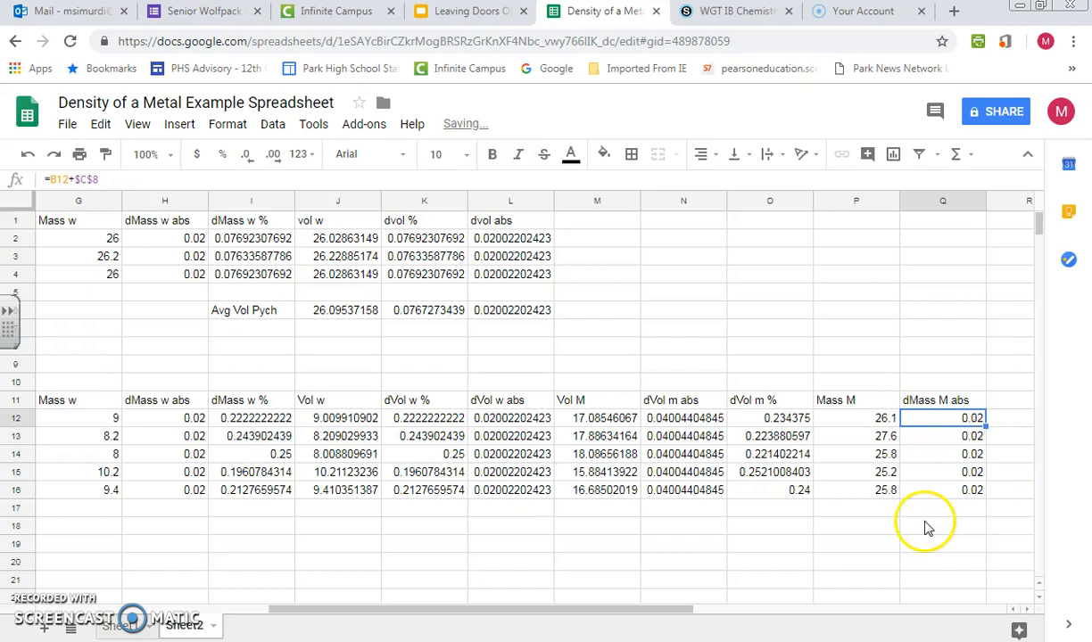
- Check the filled formulas in the Mass M and dMass M abs columns for correct cell references
left_click(872, 418)
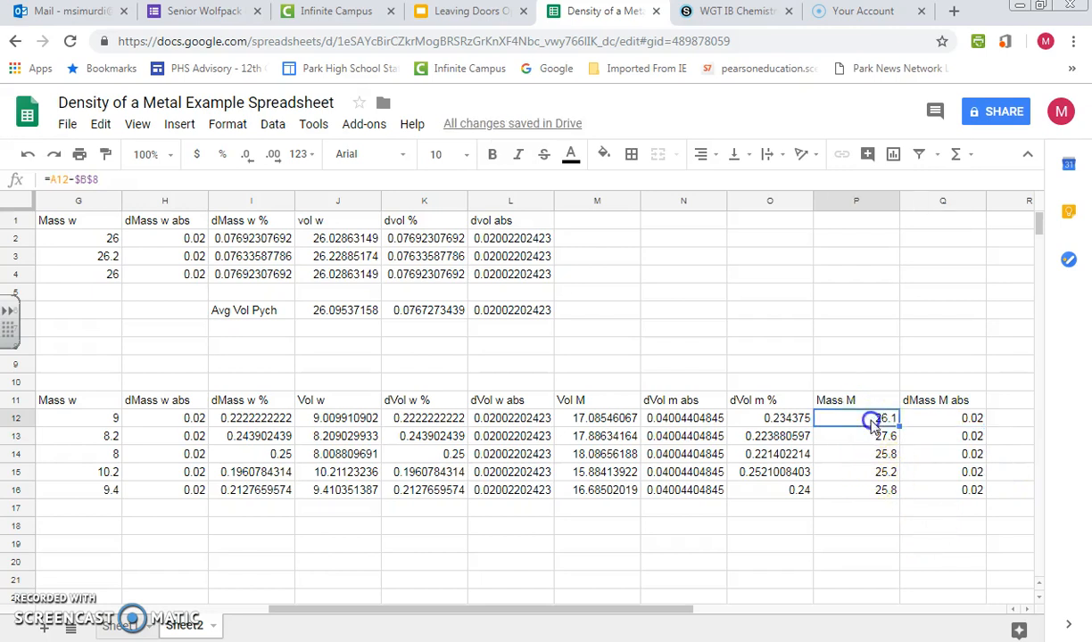
left_click(869, 435)
left_click(883, 453)
left_click(868, 487)
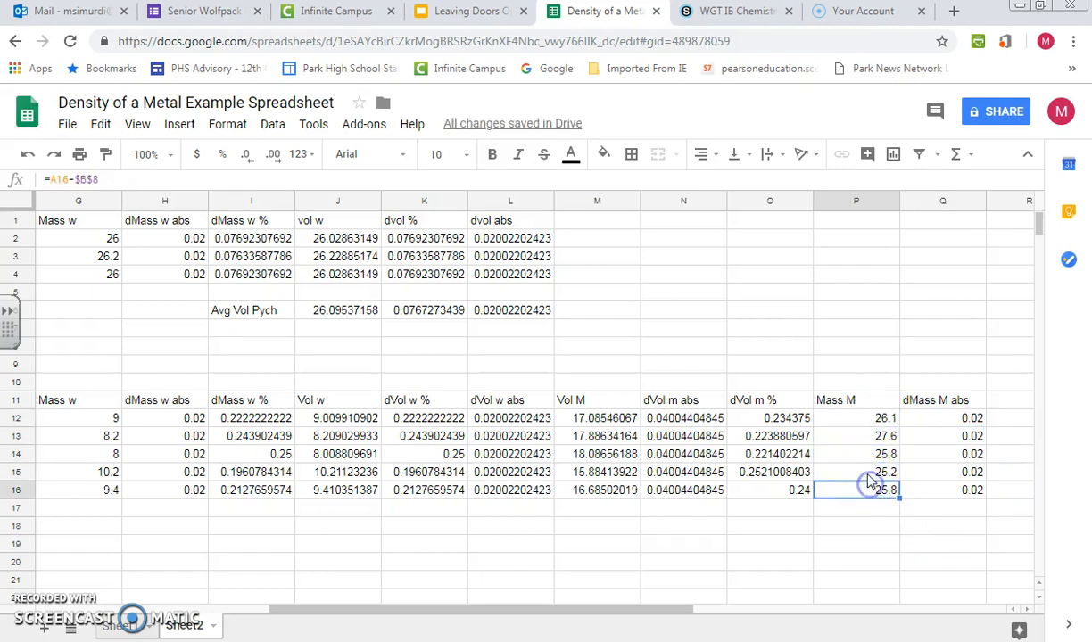
left_click(972, 419)
left_click(970, 436)
left_click(959, 453)
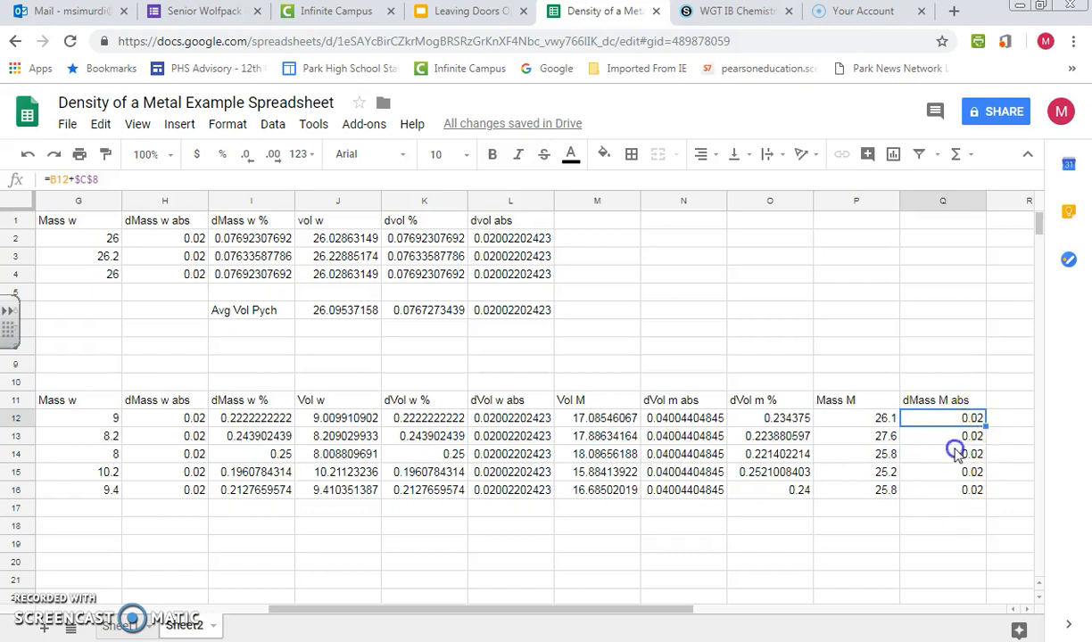
left_click(960, 473)
- Add the column header "dMass M %" in R11
left_click_drag(683, 610, 759, 613)
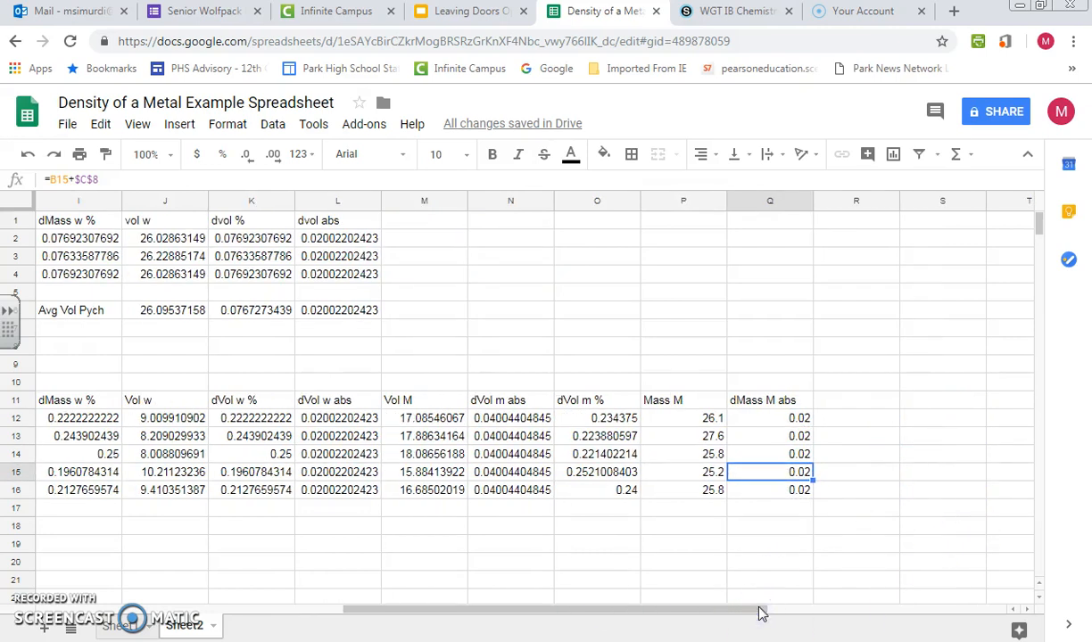
left_click(854, 403)
type("dMass M %")
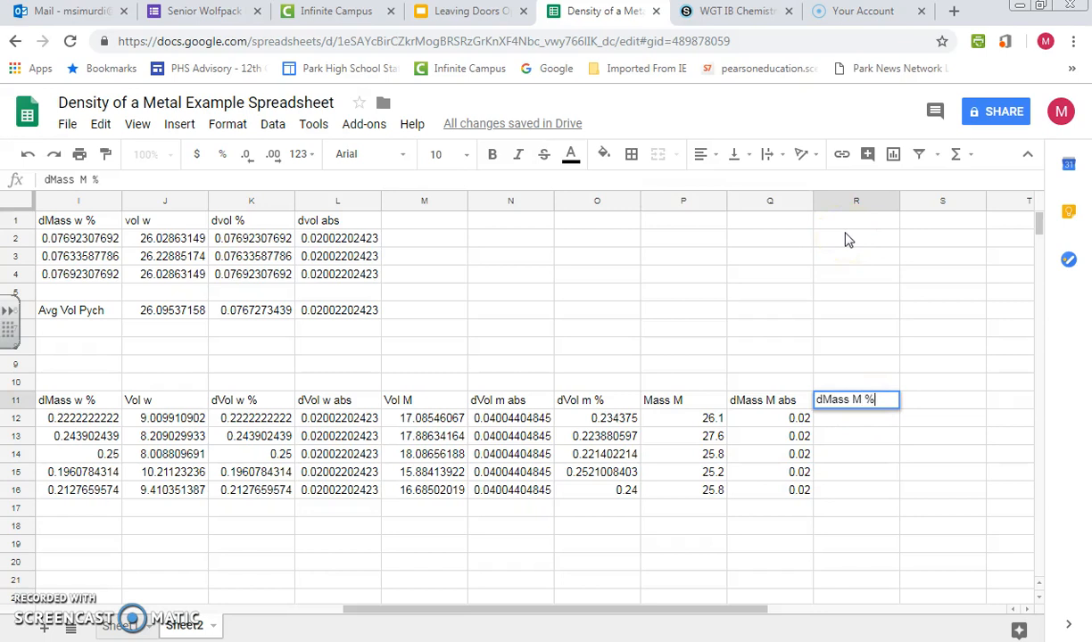
key("Return")
- Calculate the percent uncertainty of the metal mass in R12 with =Q12/P12*100 and fill it down to R16
type("=")
key("Left")
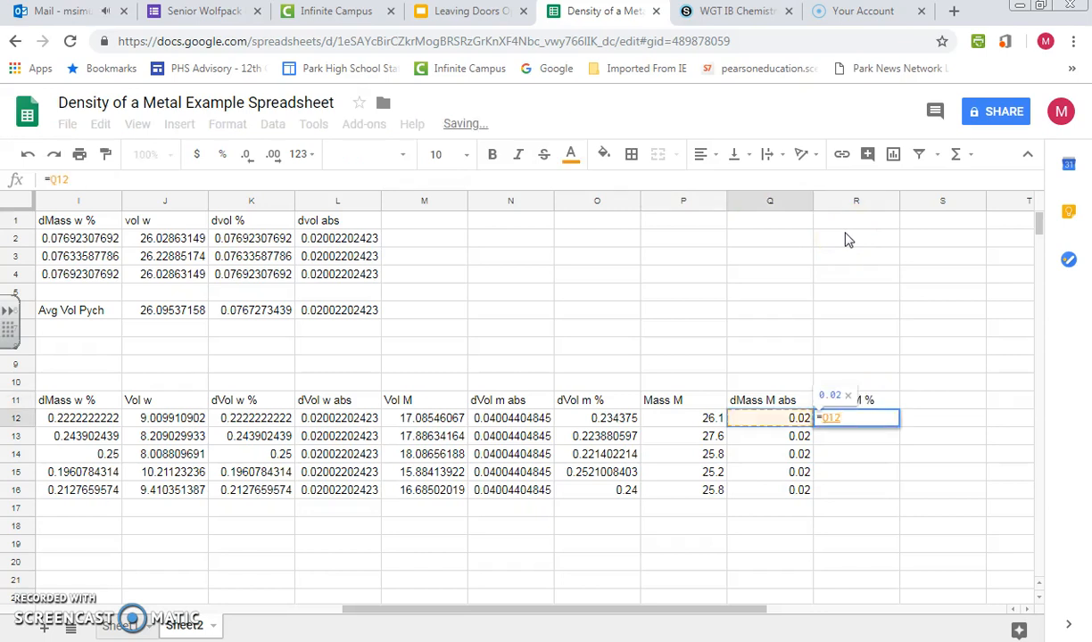
type("/")
left_click(705, 419)
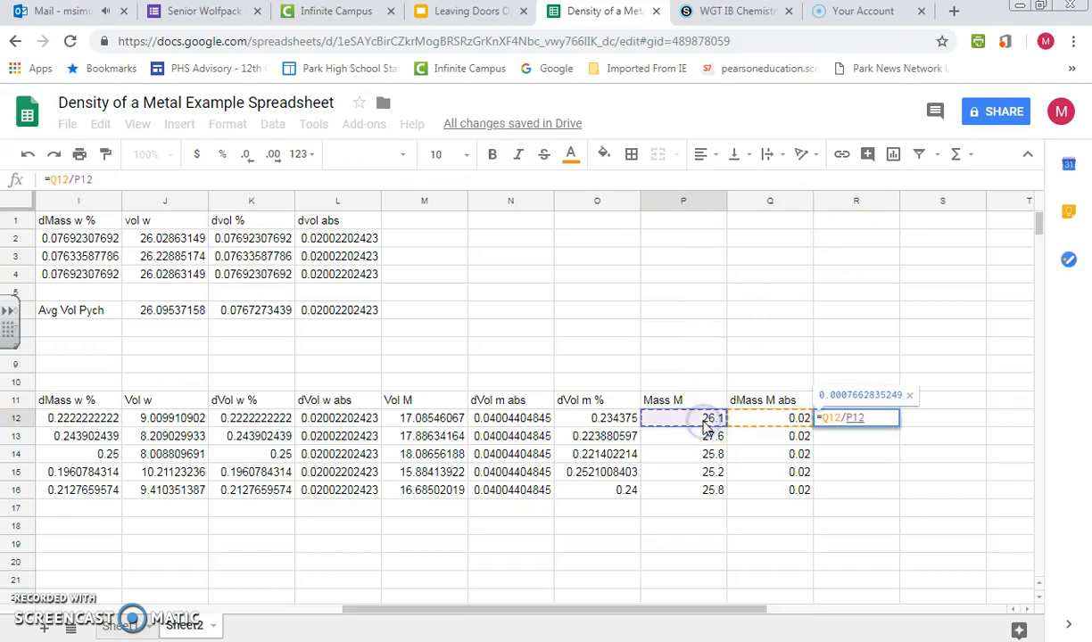
type("*100")
key("Return")
left_click(847, 419)
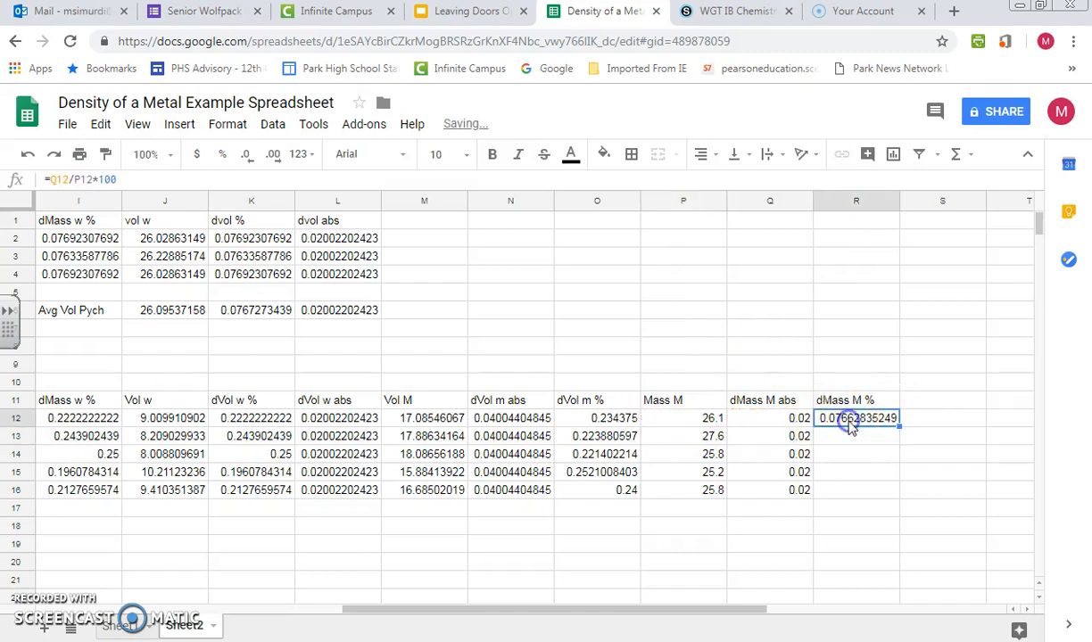
double_click(900, 427)
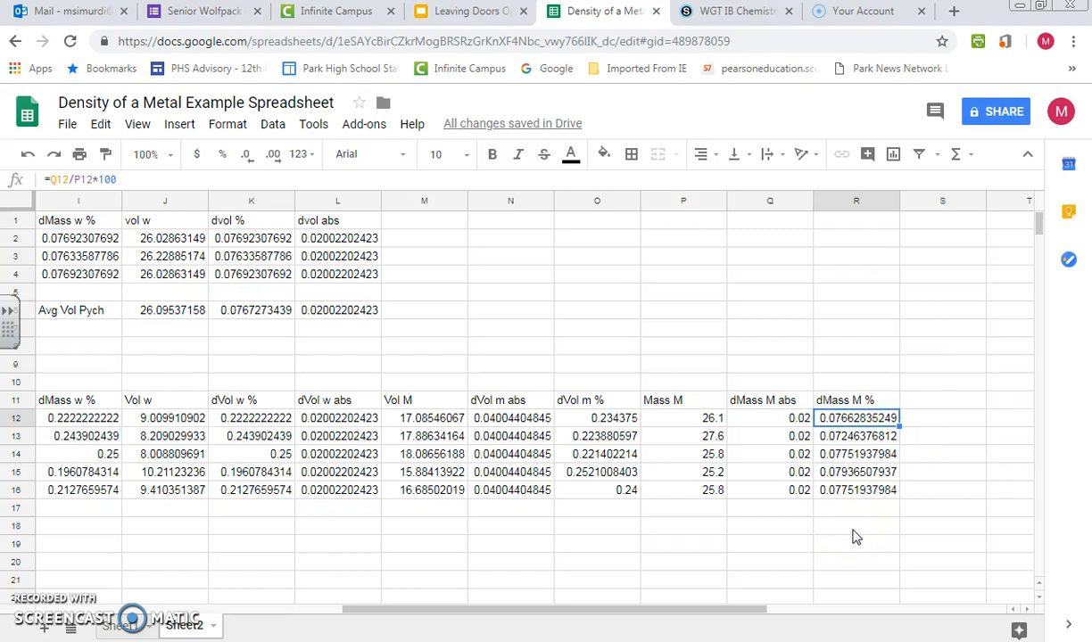
- Add the column header "Dens M" in S11
left_click(919, 403)
type("Dens M")
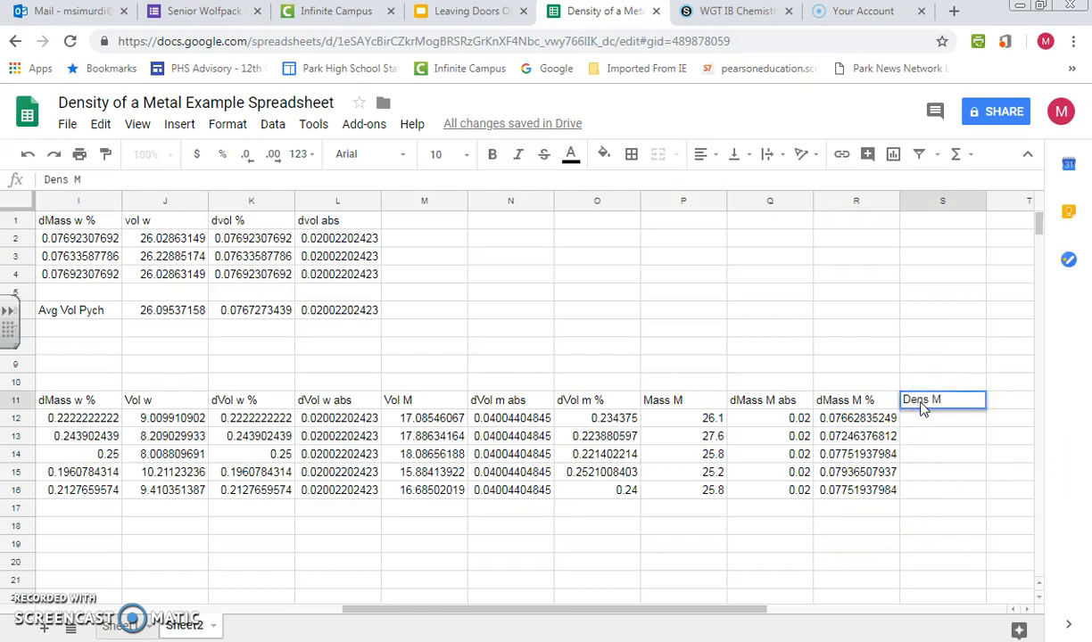
key("Return")
- Calculate the metal density in S12 with =P12/M12 and fill it down to S16
type("=")
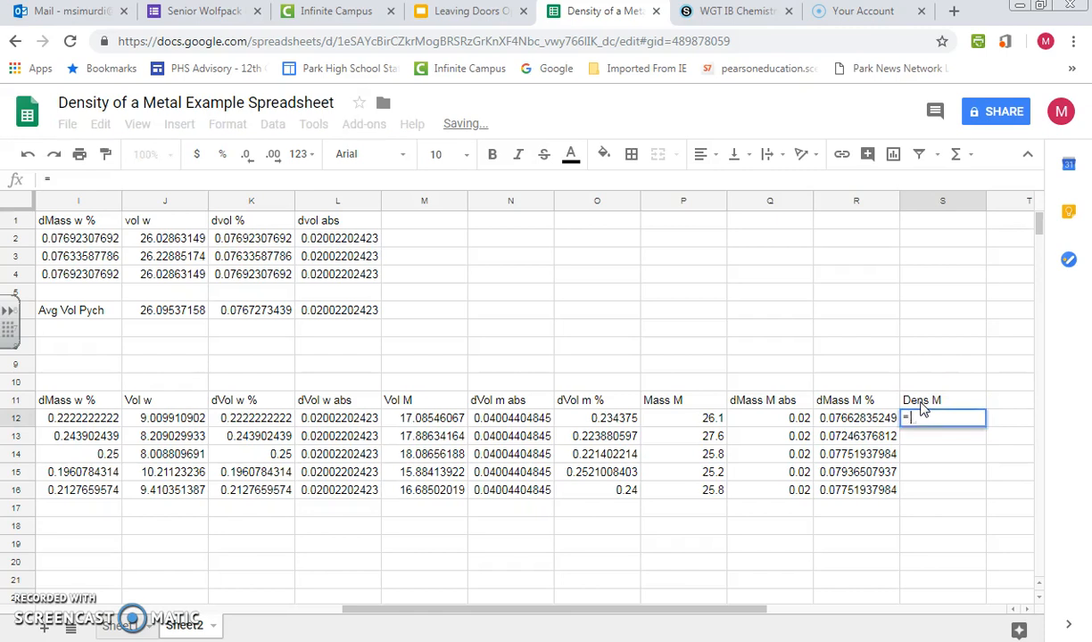
left_click(709, 421)
type("/")
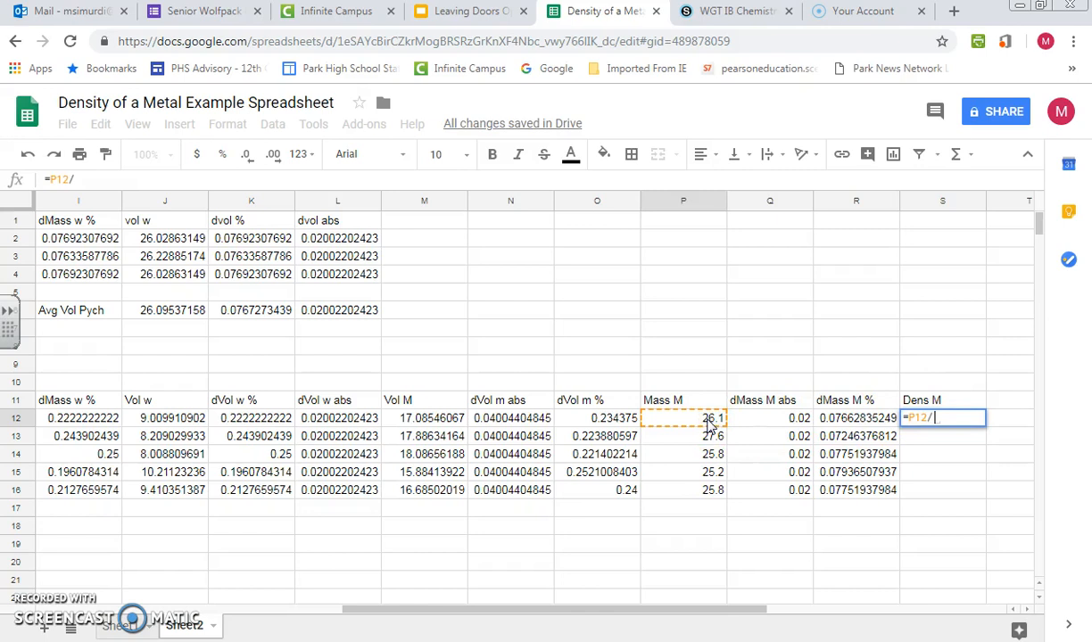
left_click(439, 422)
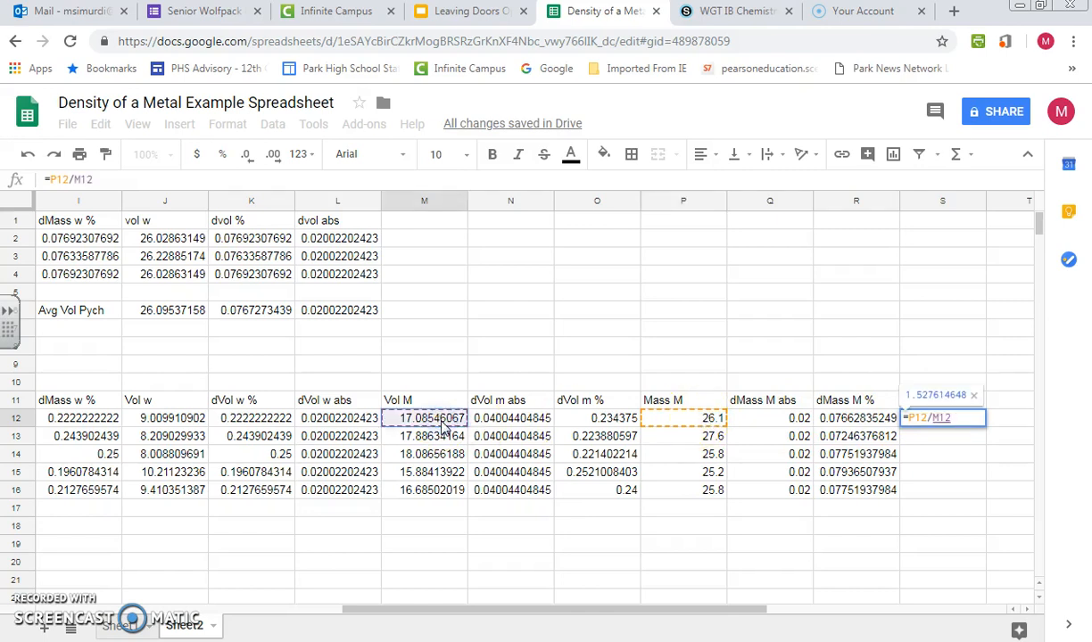
key("Return")
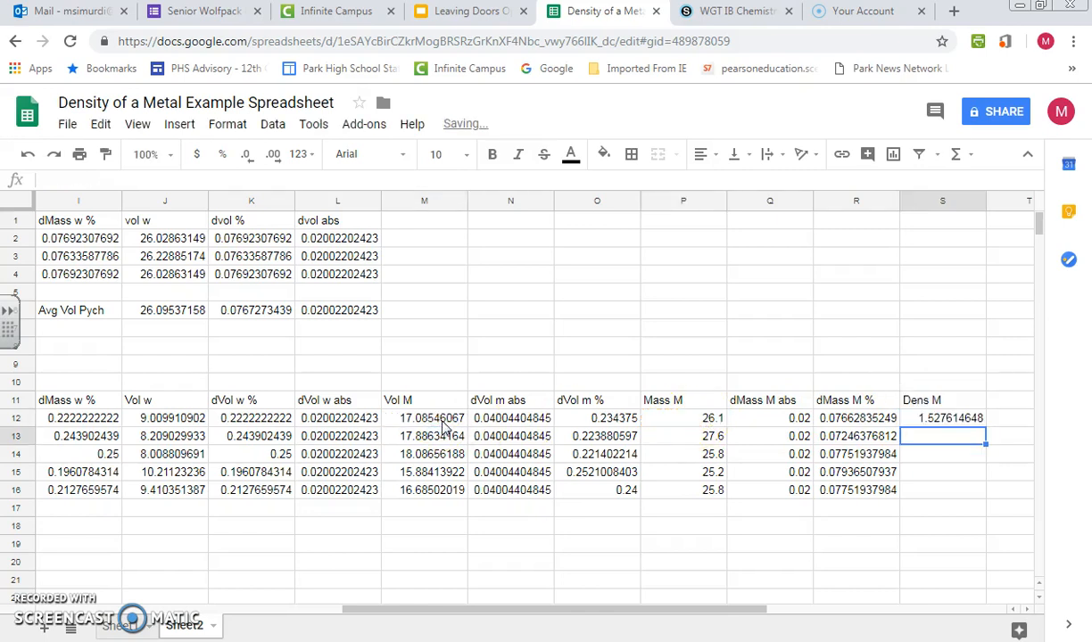
left_click(938, 419)
left_click_drag(986, 428, 972, 493)
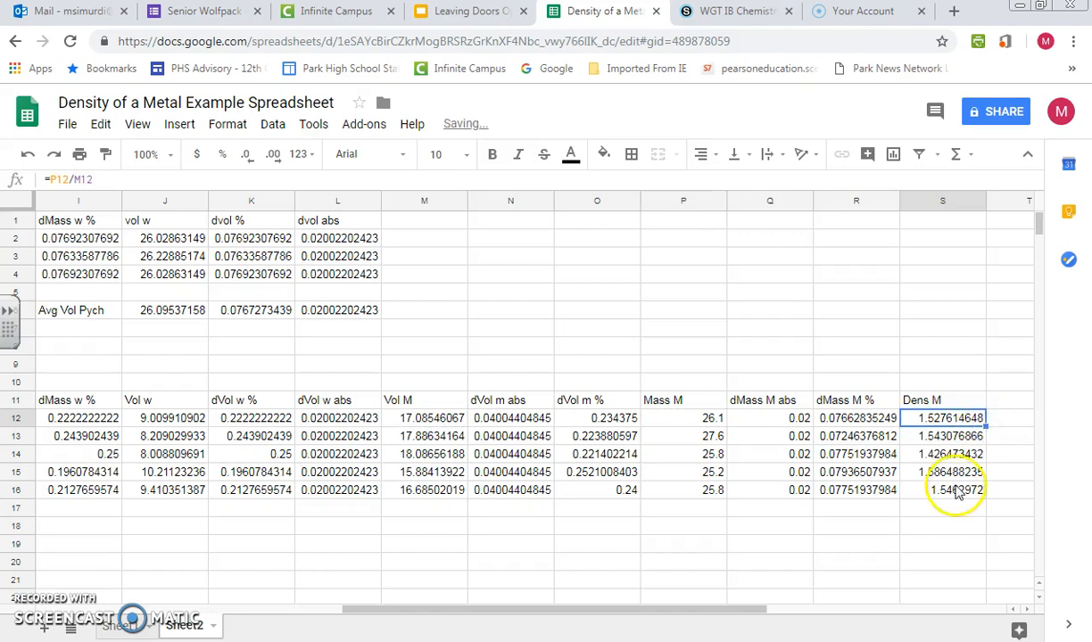
- Add the column header "dDens M %" in T11
left_click_drag(763, 610, 812, 609)
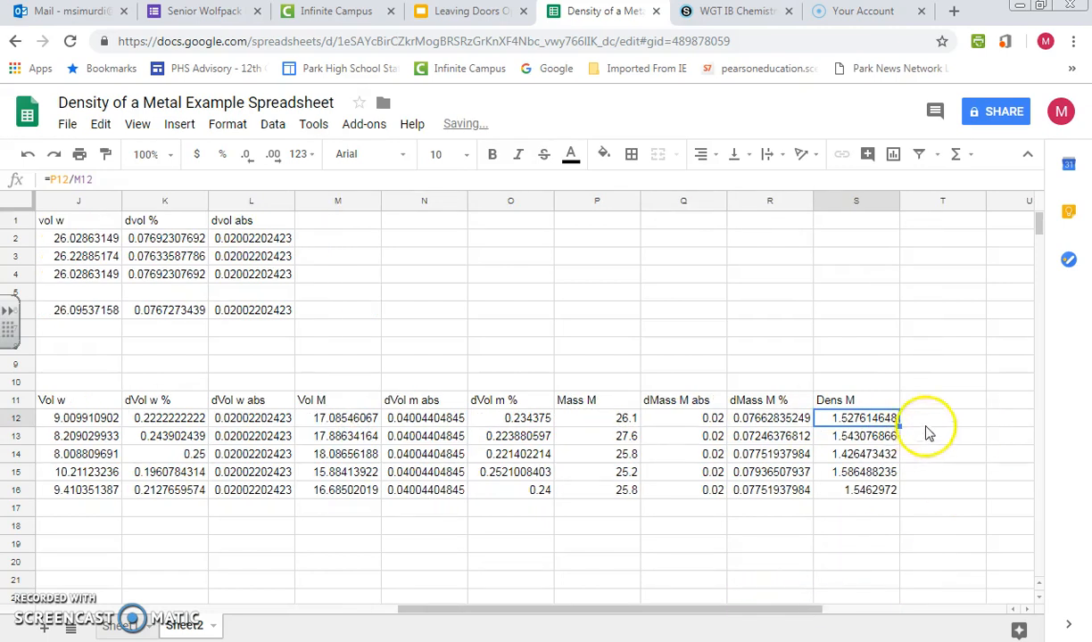
left_click(933, 395)
type("dDen")
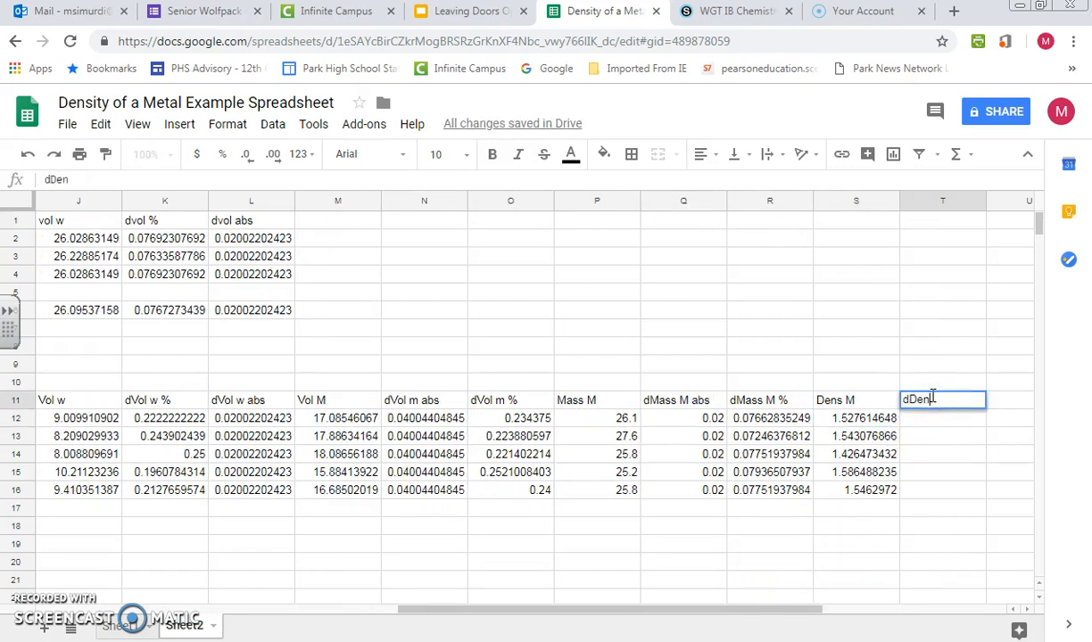
type("s M %")
key("Return")
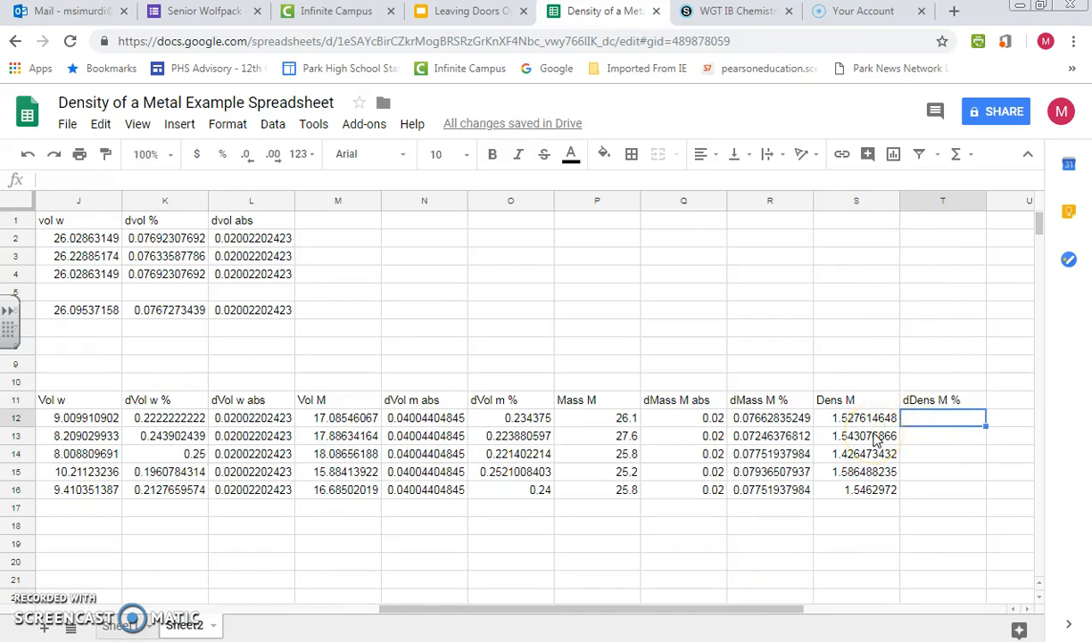
- Calculate the percent uncertainty of the metal density in T12 with =R12+O12 and fill it down to T16
type("=")
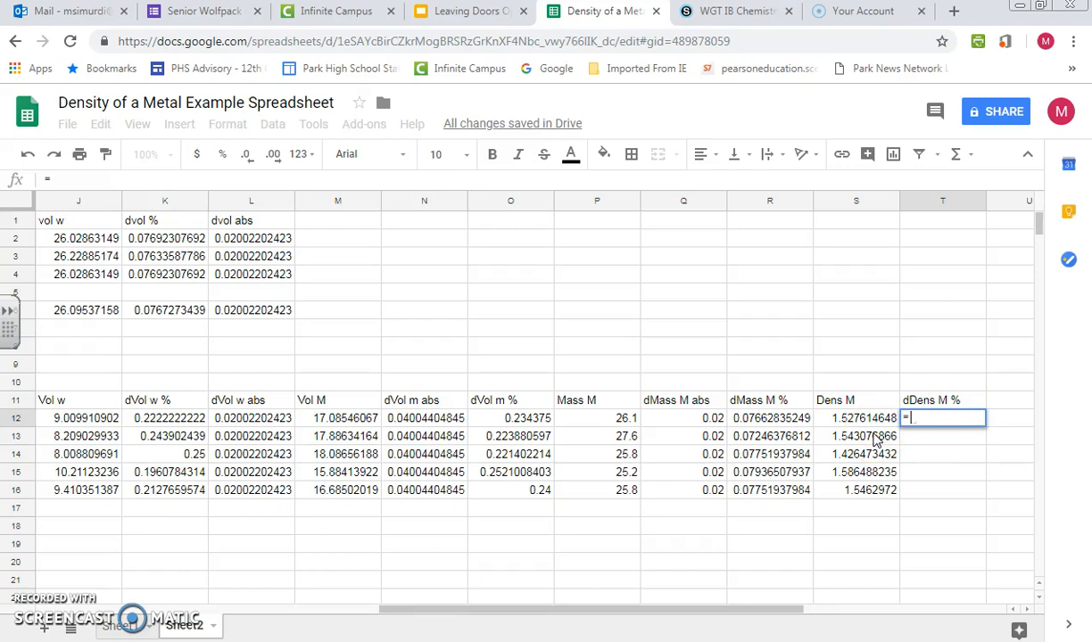
left_click(790, 421)
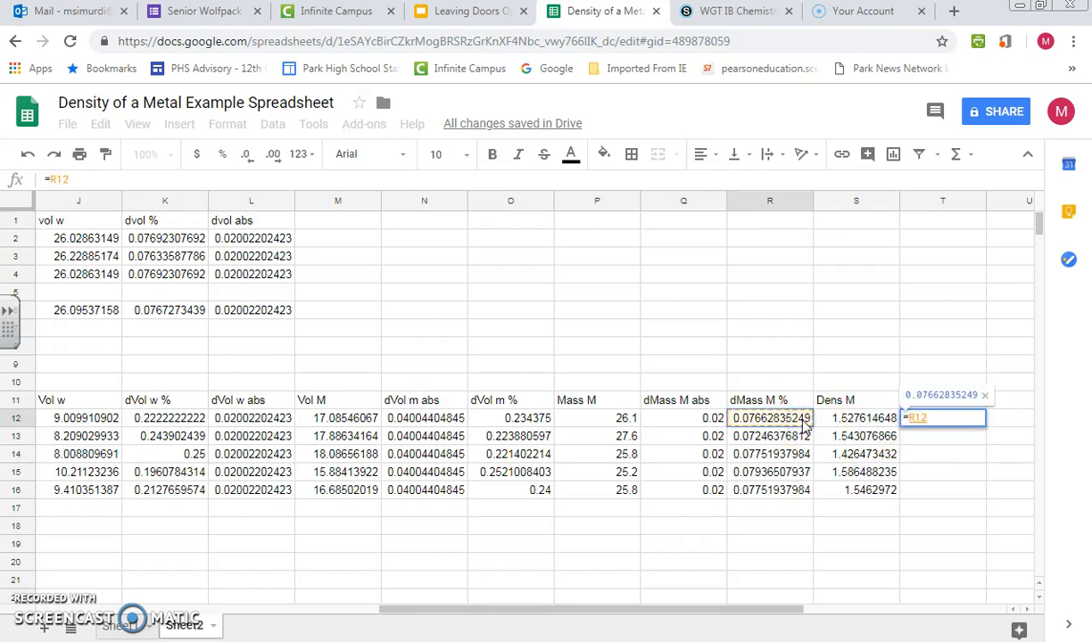
type("+")
left_click(525, 419)
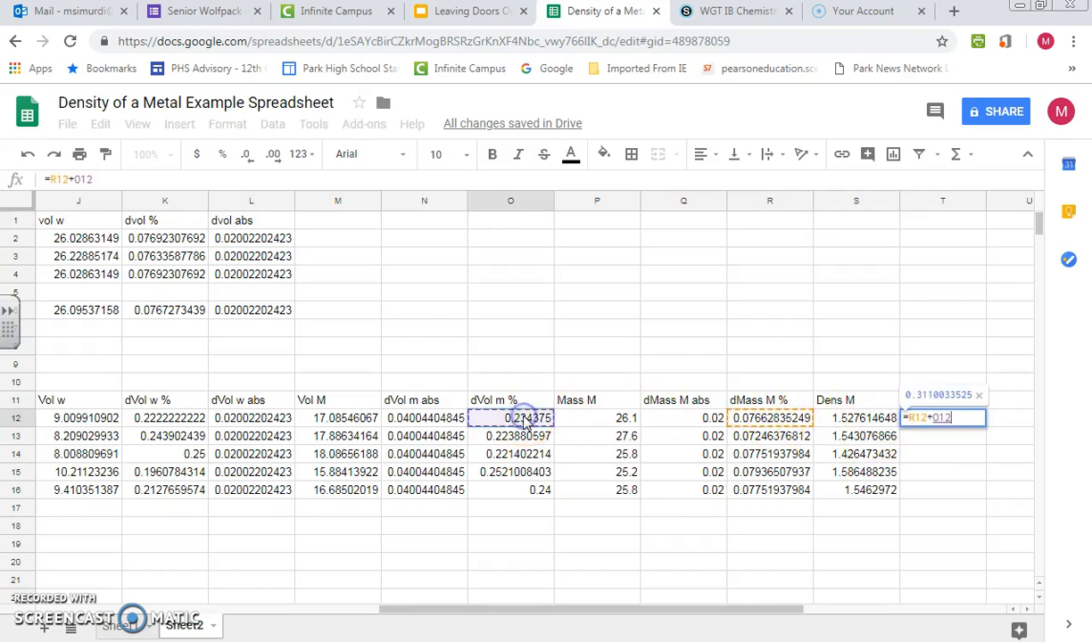
key("Return")
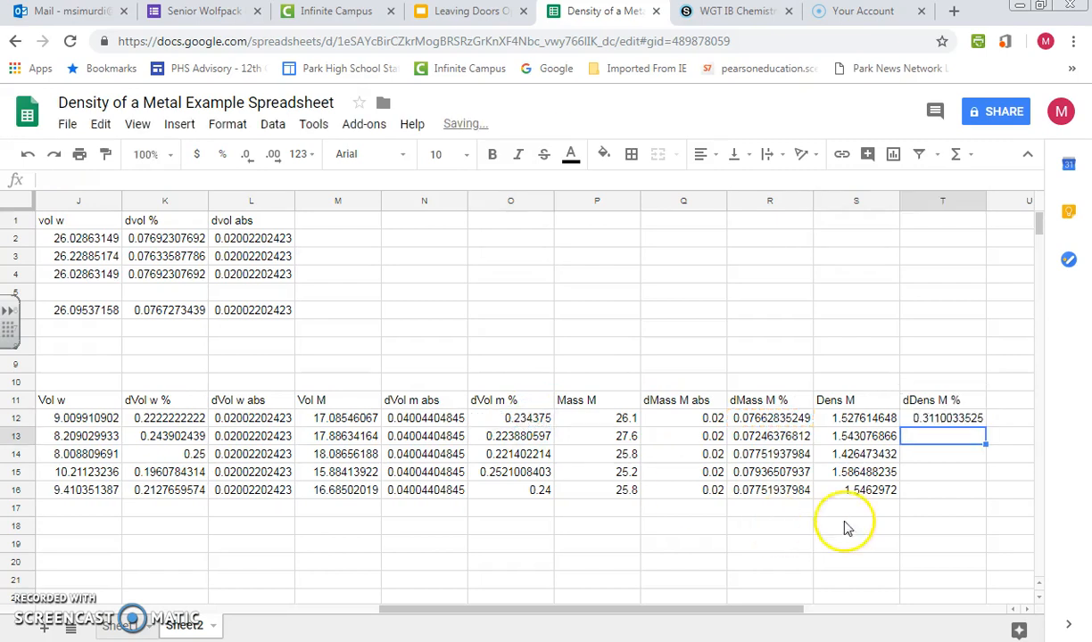
left_click(941, 420)
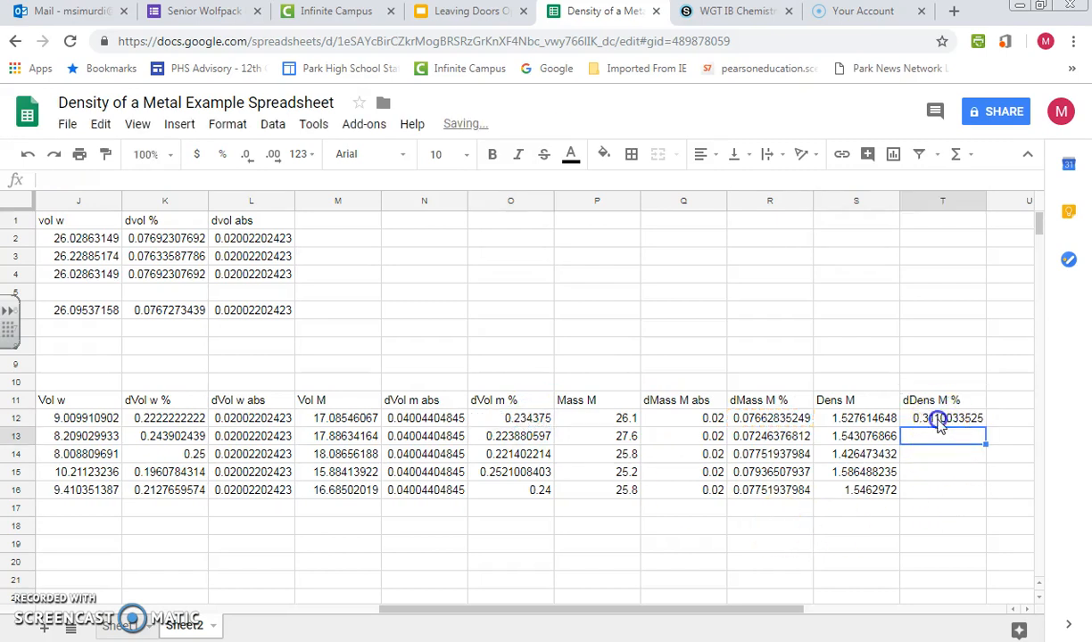
double_click(985, 428)
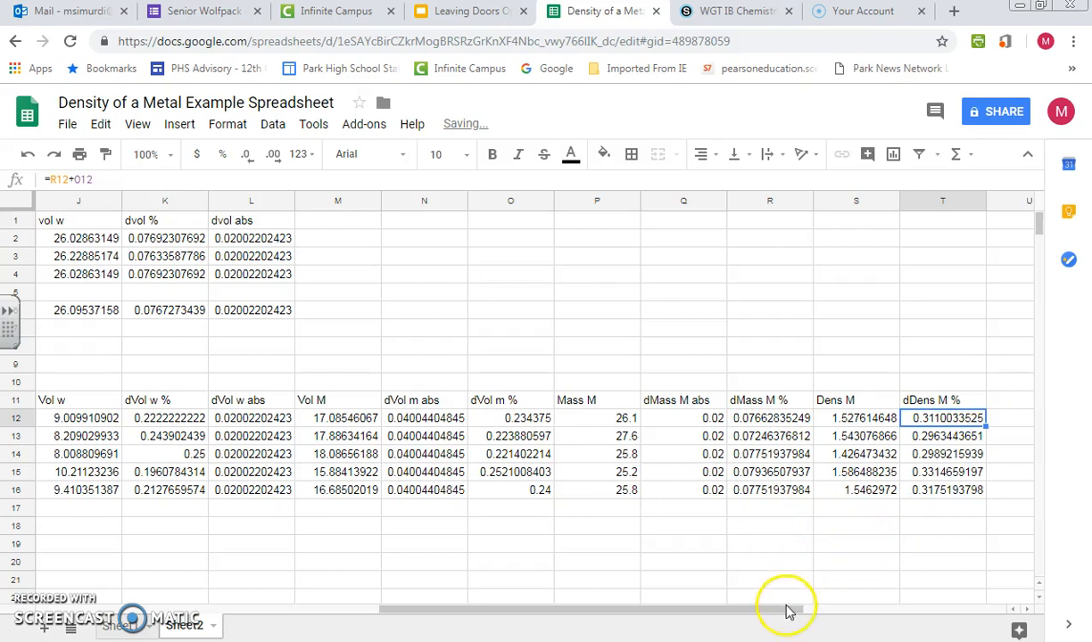
- Add the column header "dDens M abs" in U11
scroll(816, 609, "right", 1)
left_click(925, 406)
type("dDens M abs")
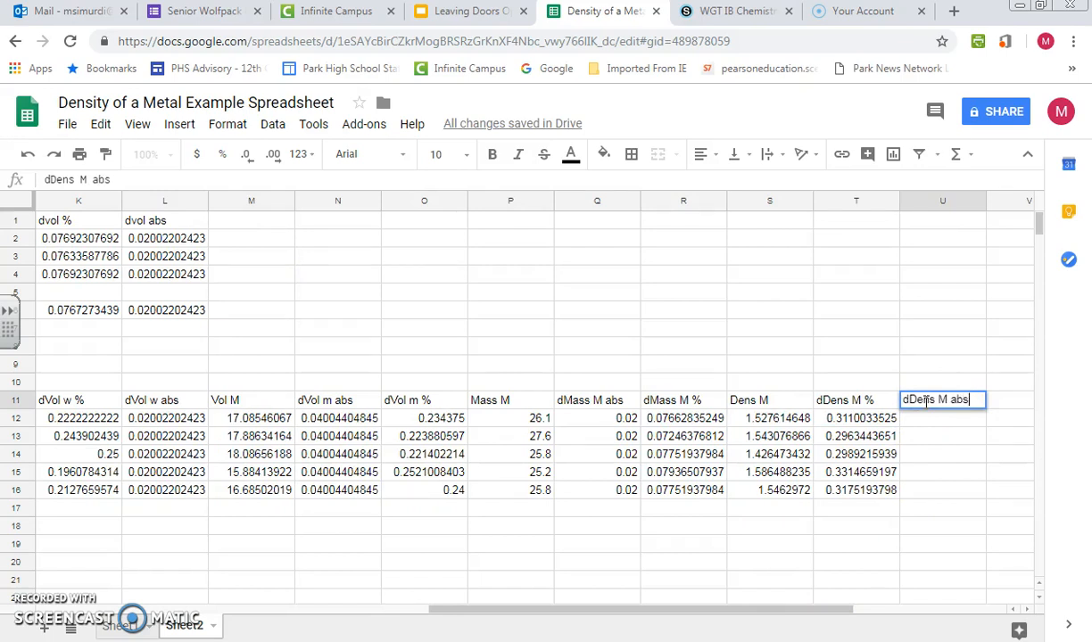
key("Return")
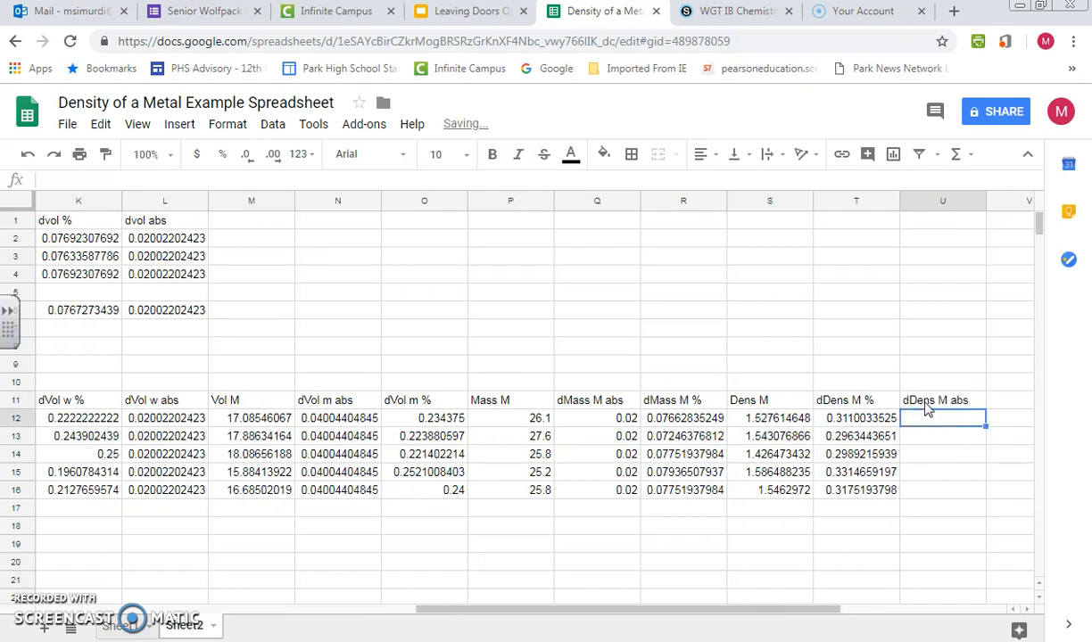
- Calculate the absolute uncertainty of the metal density in U12 with =T12/100*S12 and fill it down to U16
type("=T12/")
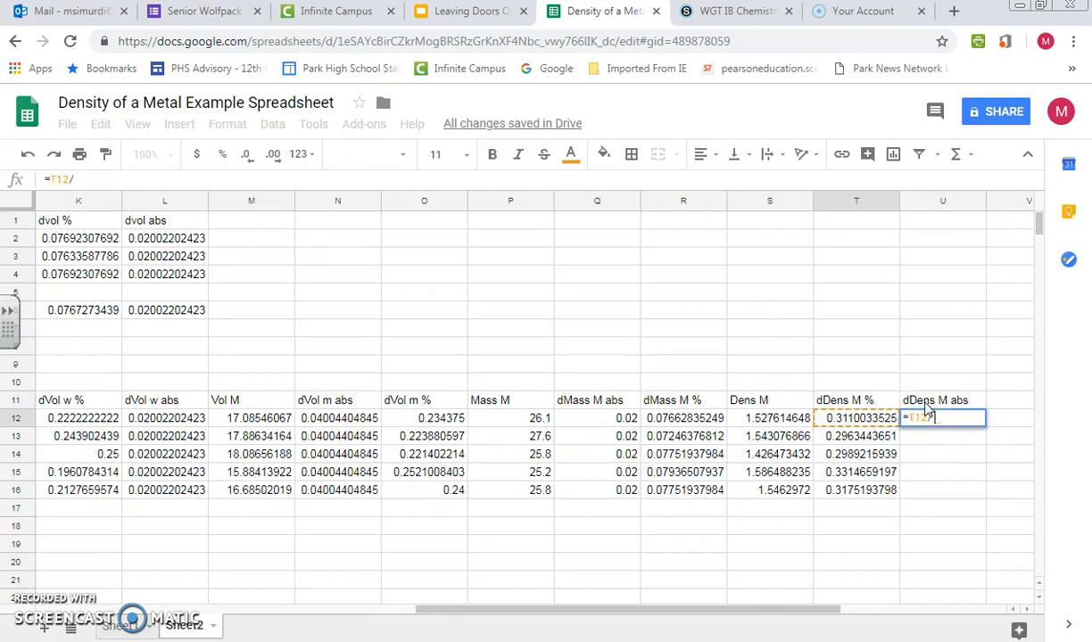
type("100*")
left_click(785, 419)
key("Return")
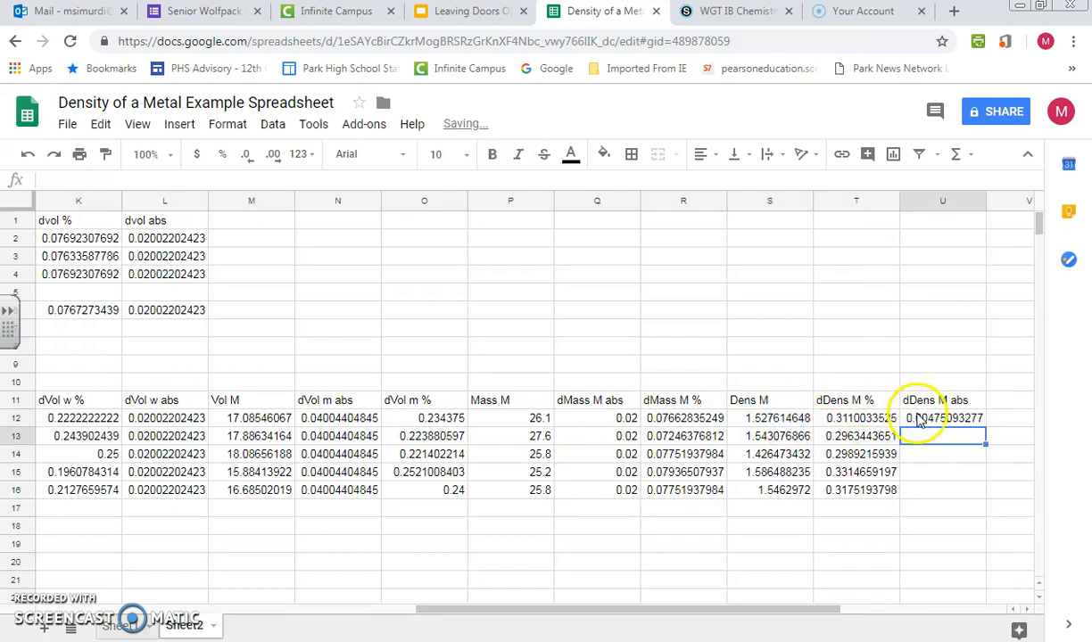
left_click(963, 419)
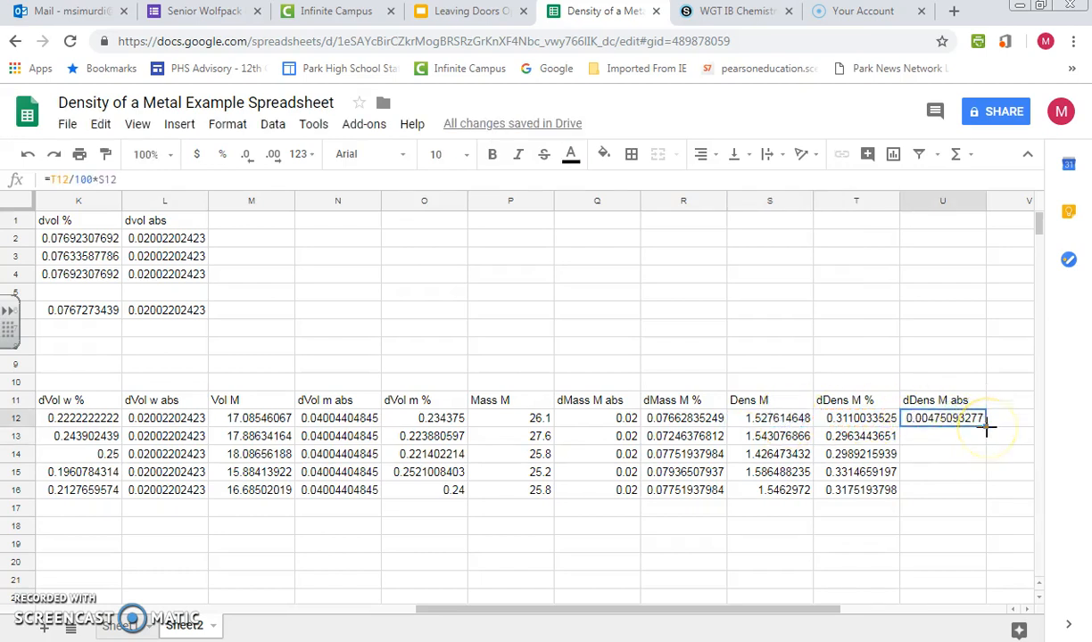
double_click(987, 427)
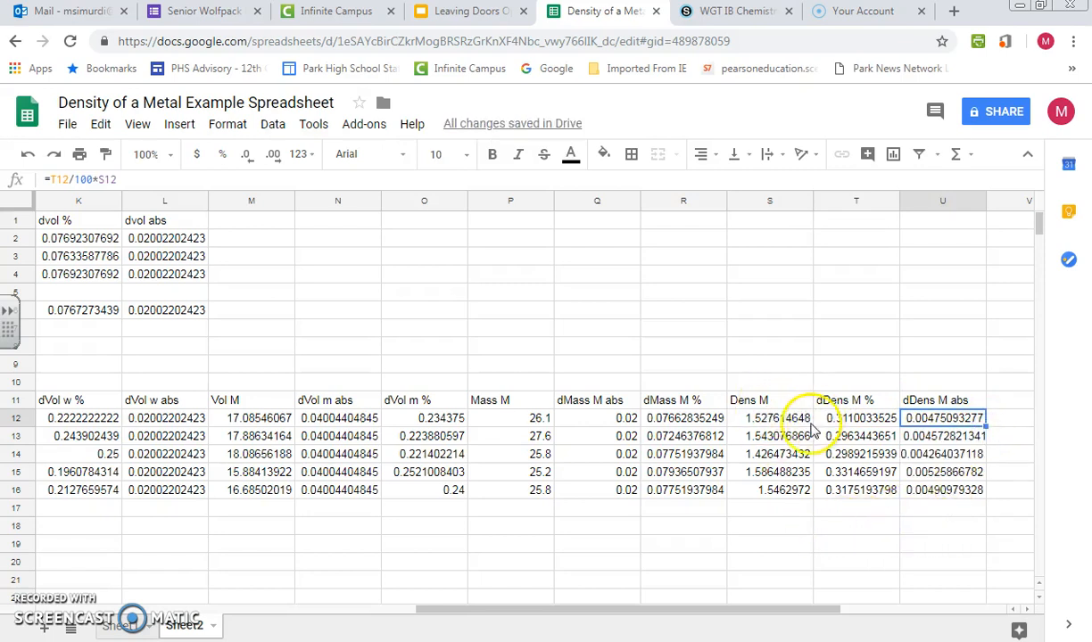
- Review the headers from Vol M to Dens M and the calculated values and formulas in the metal mass and density uncertainty columns
left_click(256, 396)
left_click(337, 398)
left_click(423, 399)
left_click(507, 400)
left_click(605, 387)
left_click(606, 399)
left_click(653, 400)
left_click(749, 401)
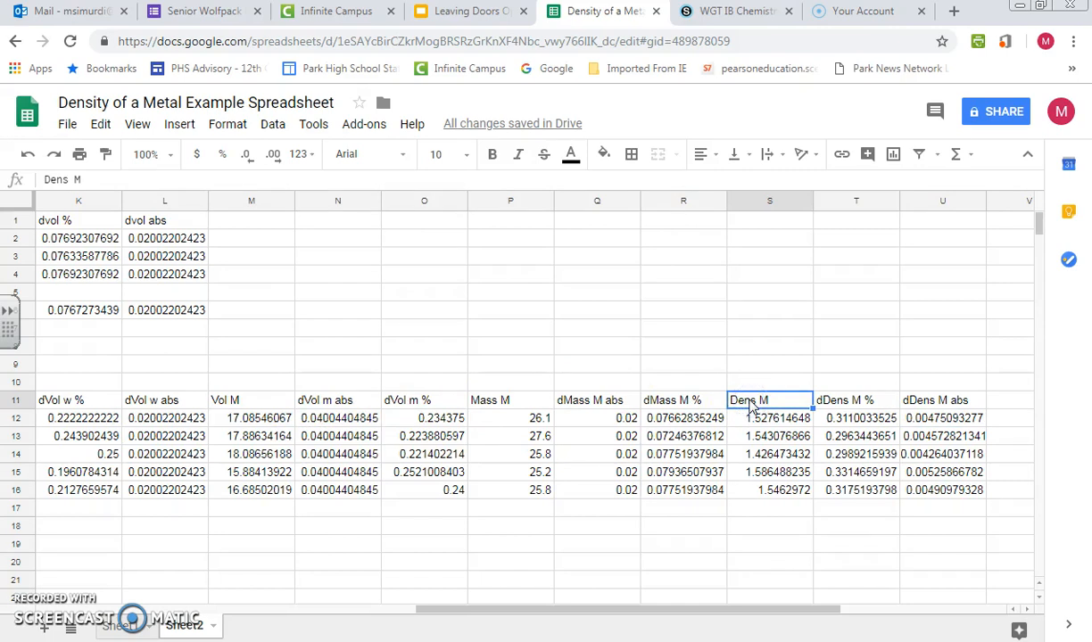
left_click(704, 437)
left_click(705, 471)
left_click(704, 490)
left_click(843, 454)
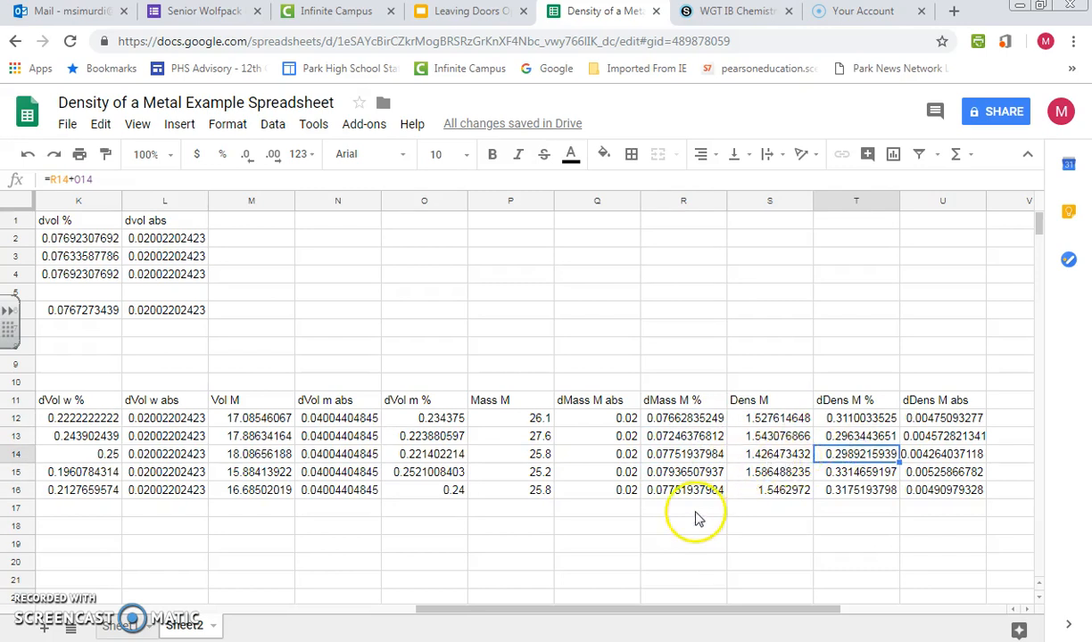
left_click(968, 507)
- Apply a conditional format with the default green style to the non-empty metal density cells S12:S16
left_click_drag(777, 418, 792, 501)
left_click_drag(771, 416, 769, 492)
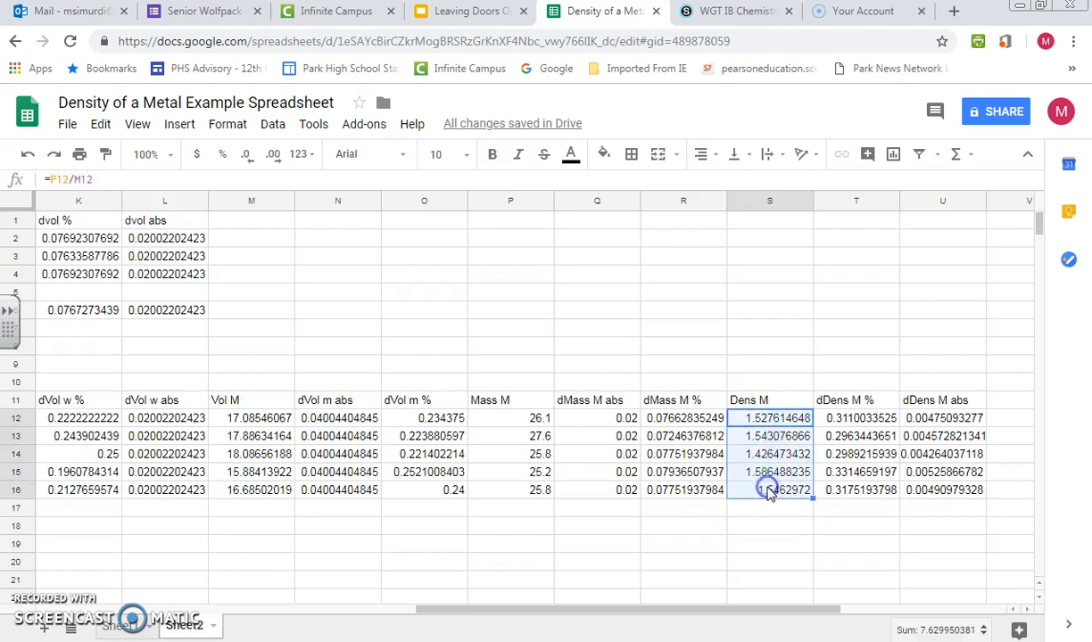
right_click(751, 451)
scroll(803, 472, "down", 5)
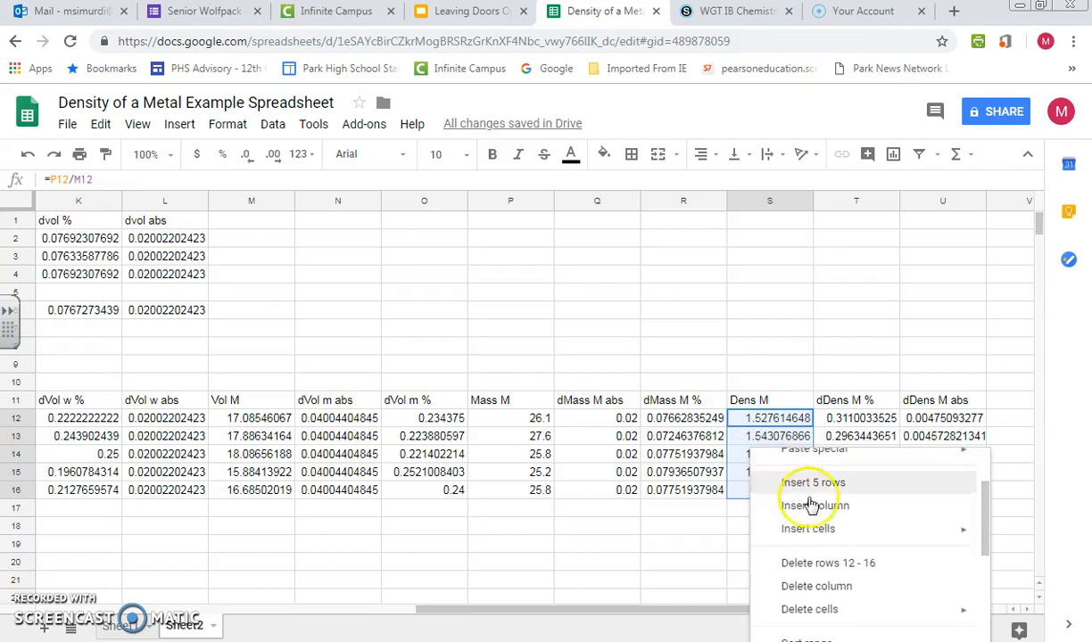
scroll(841, 546, "down", 2)
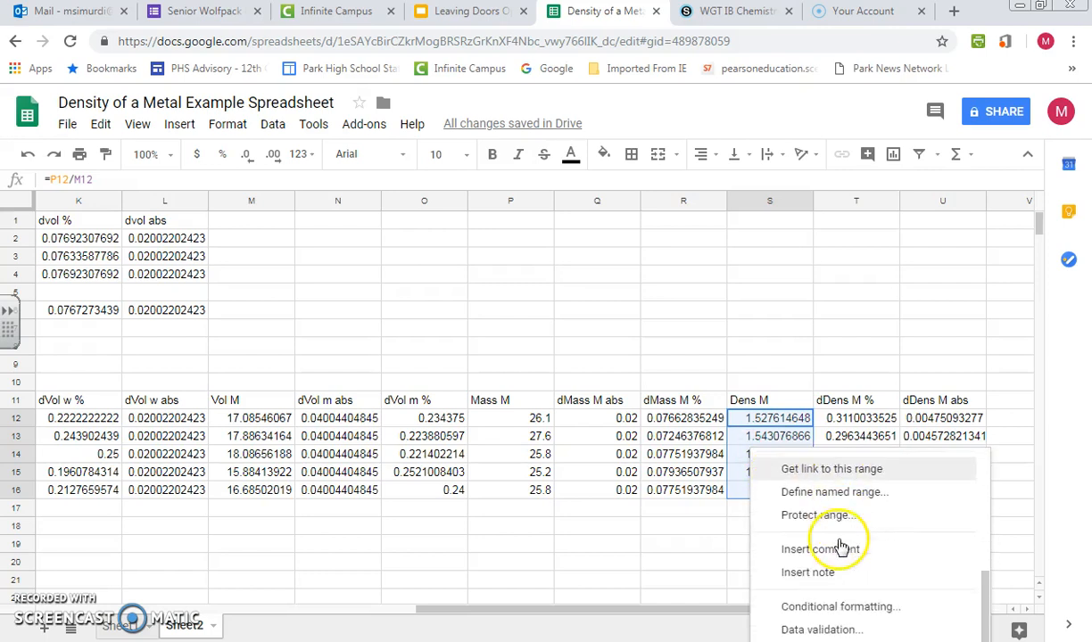
left_click(841, 612)
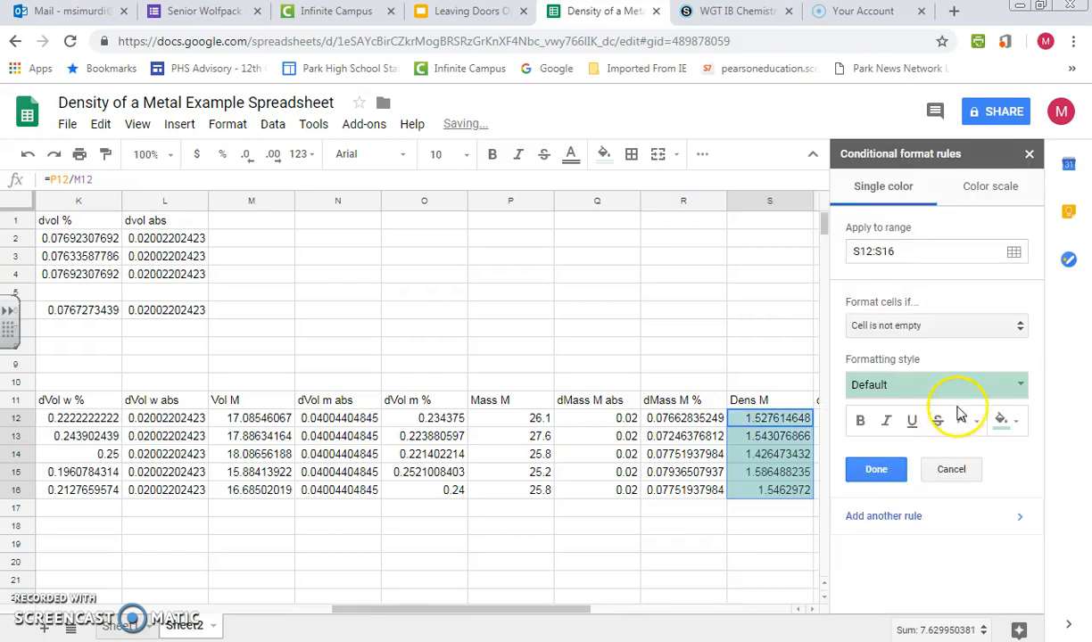
left_click(1017, 390)
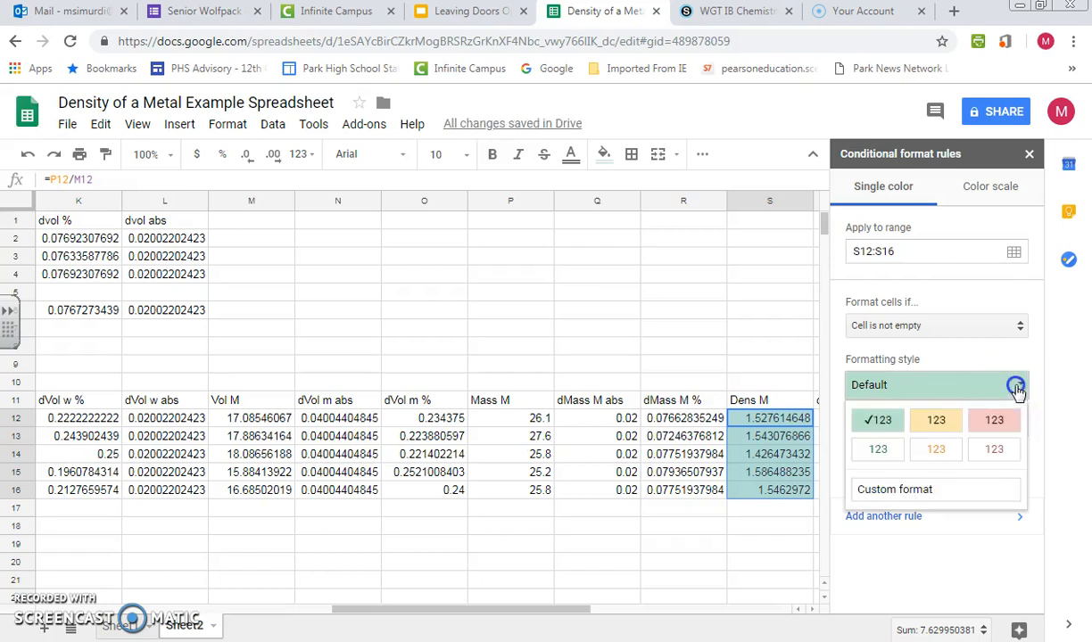
left_click(965, 487)
left_click(999, 330)
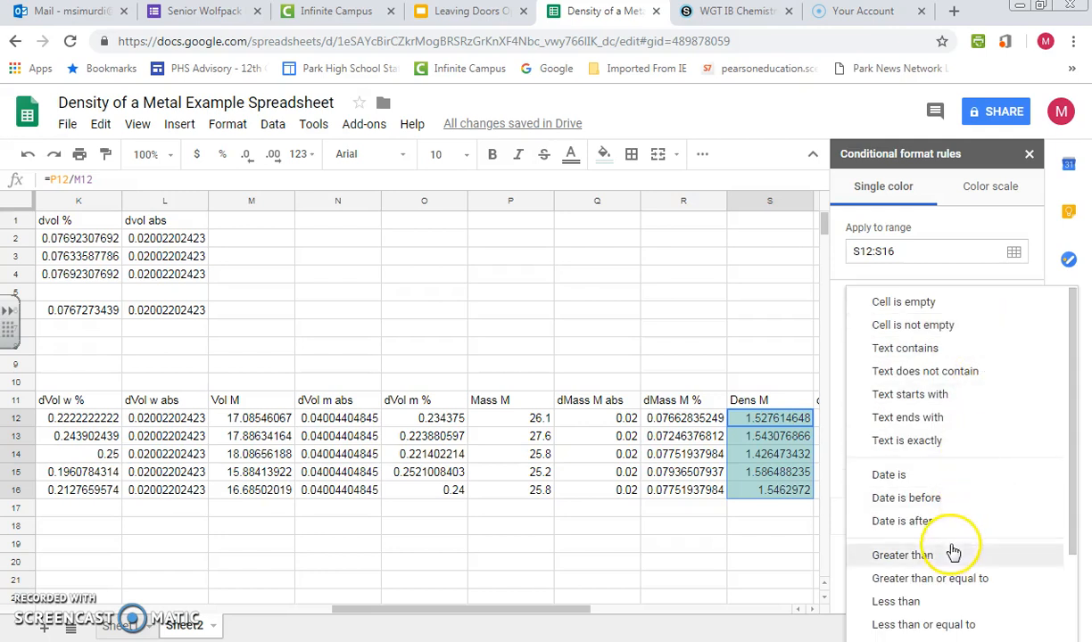
scroll(953, 551, "down", 2)
left_click(750, 542)
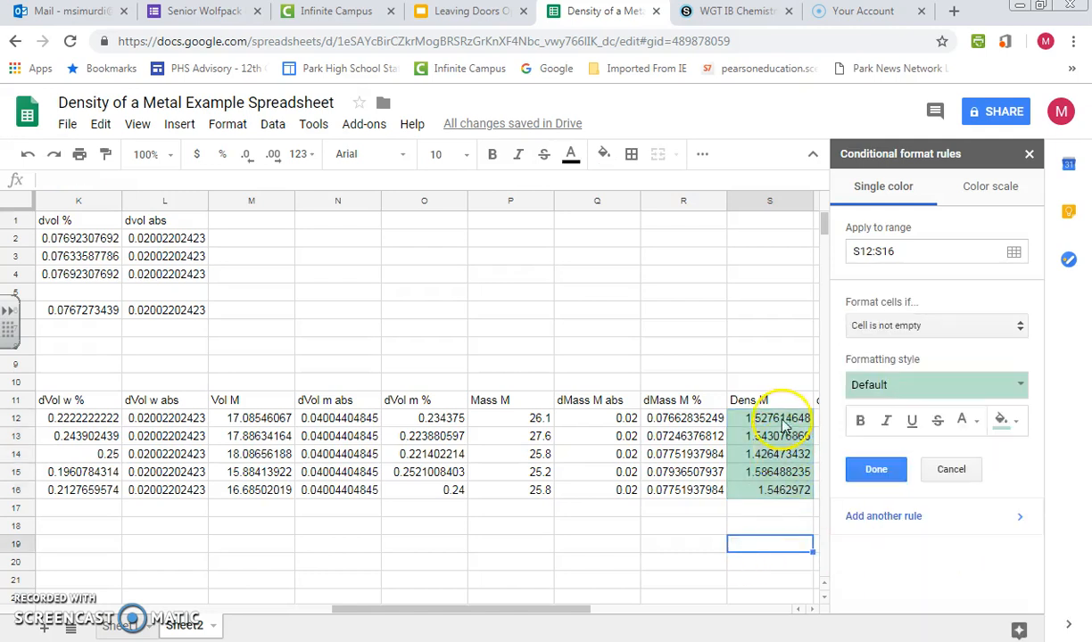
left_click(1032, 154)
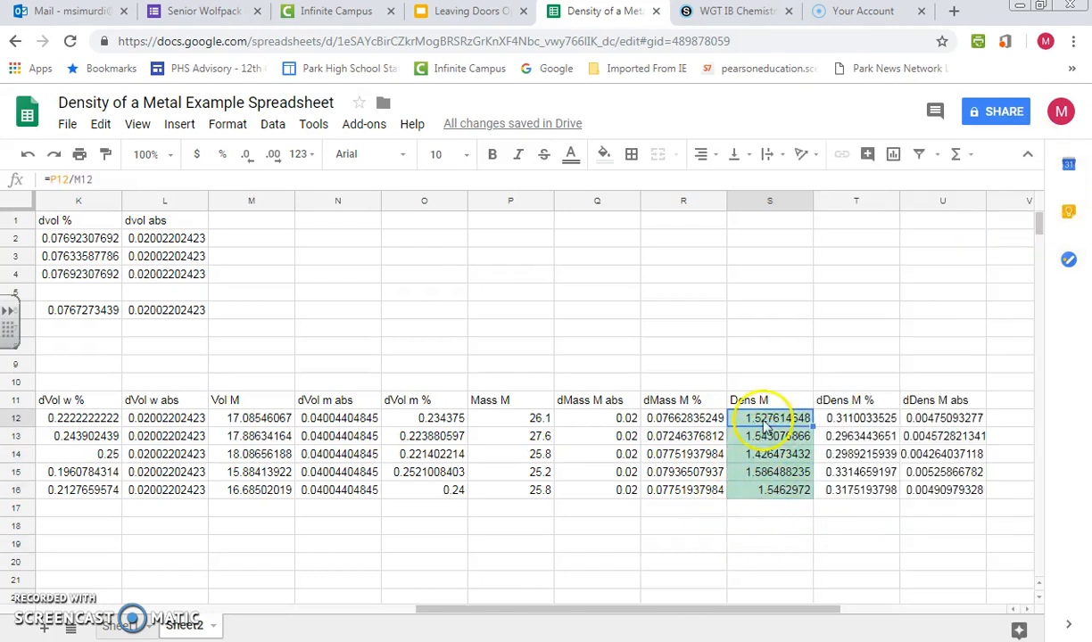
left_click(756, 364)
left_click_drag(776, 417, 775, 490)
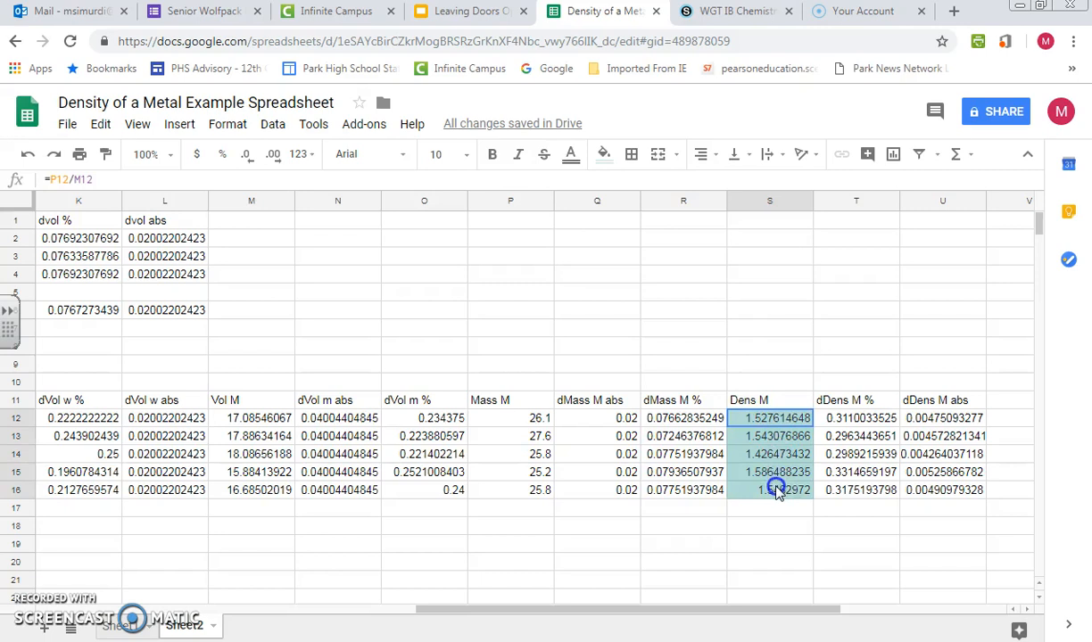
right_click(776, 489)
left_click(728, 455)
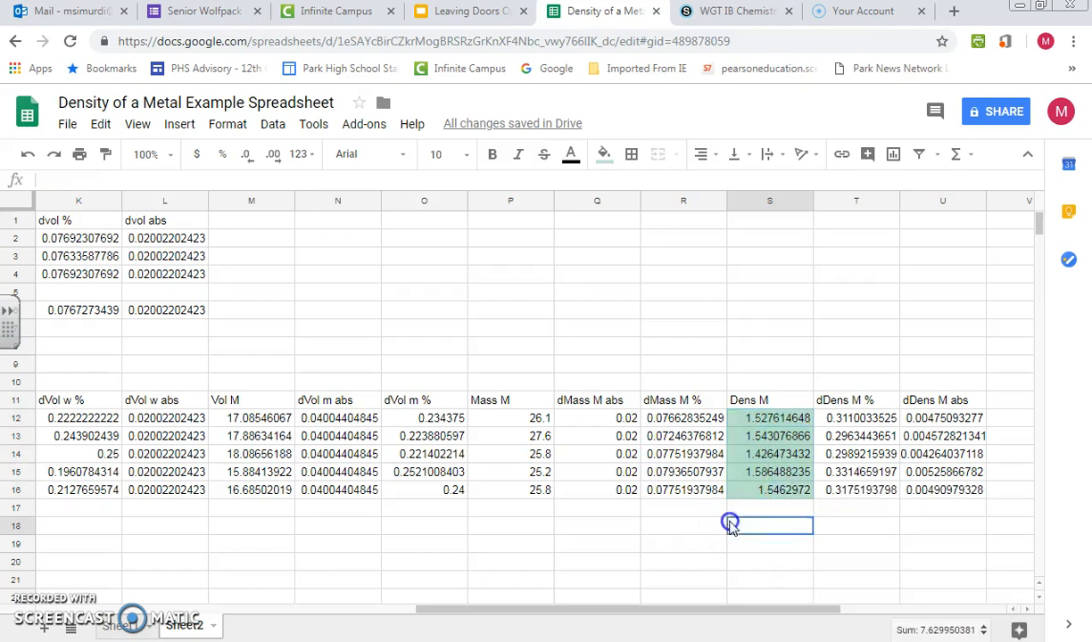
- Round the displayed metal density values in S12:S16 to two decimal places
left_click_drag(756, 418, 763, 486)
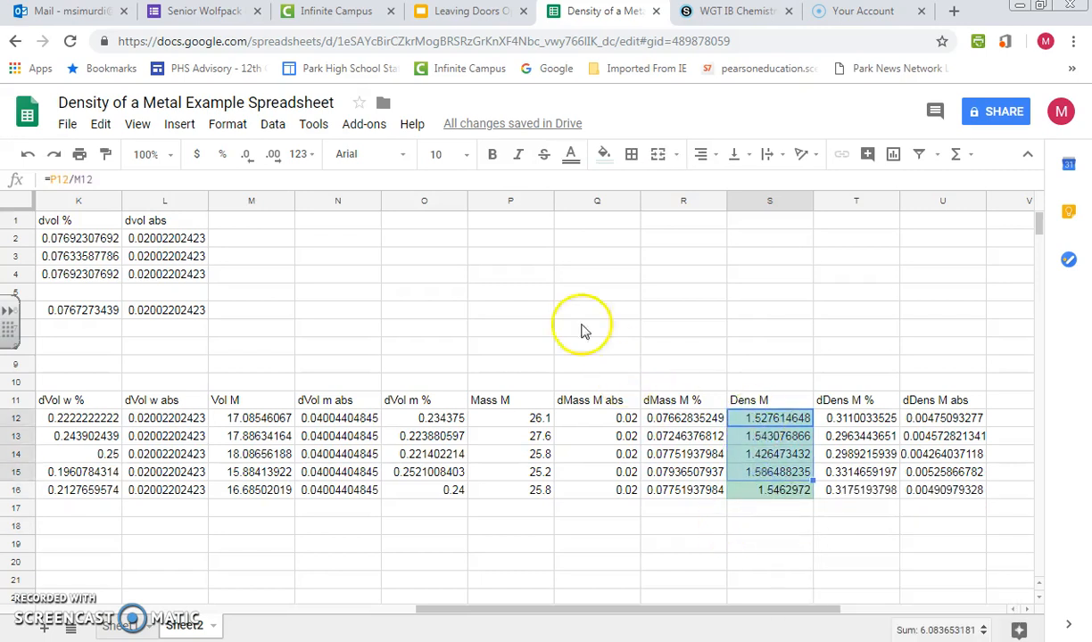
left_click(254, 169)
left_click(254, 169)
left_click(254, 169)
left_click(255, 171)
left_click_drag(789, 491, 785, 419)
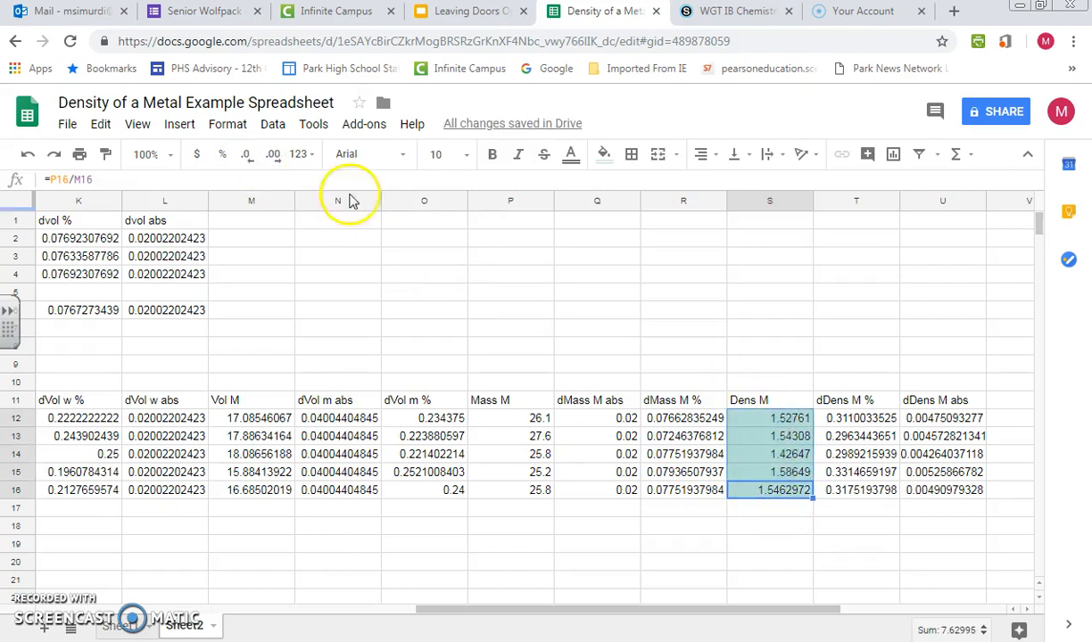
left_click(245, 164)
left_click(245, 164)
left_click(245, 164)
left_click(245, 165)
left_click(245, 167)
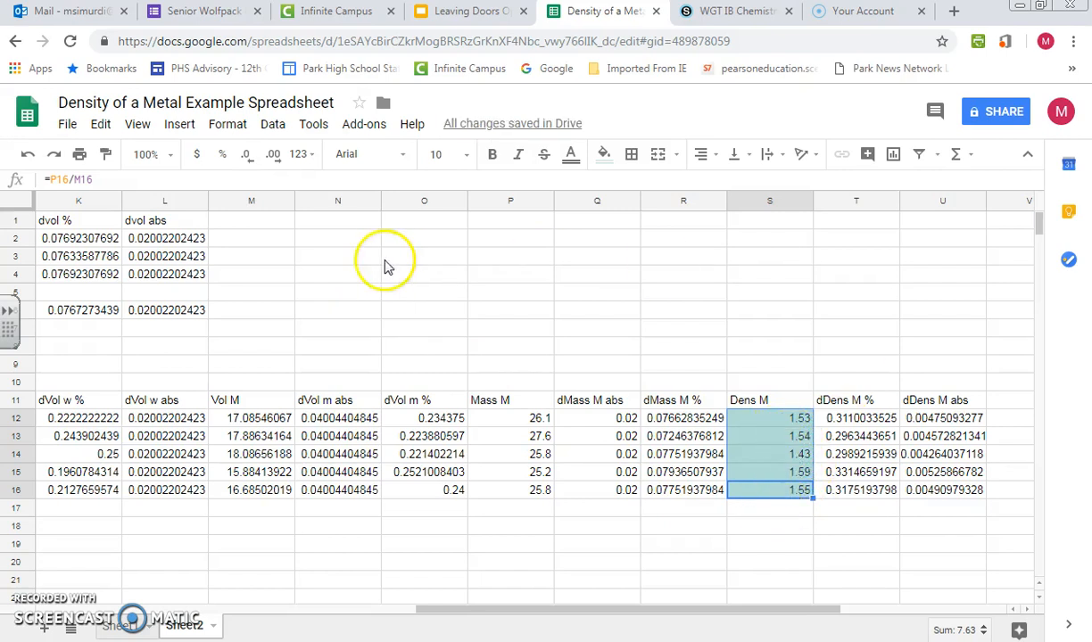
- Expand the metal densities in S12:S16 to six decimal places and return them to two
left_click(273, 155)
left_click(273, 155)
left_click(273, 155)
left_click(273, 155)
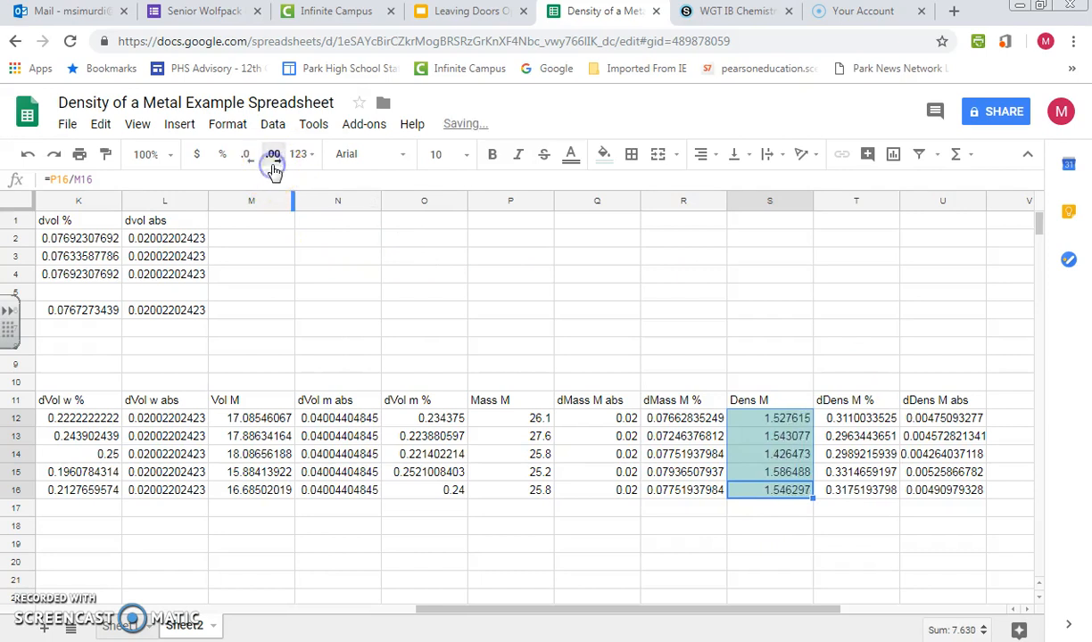
left_click(248, 159)
left_click(248, 158)
left_click(248, 159)
left_click(248, 158)
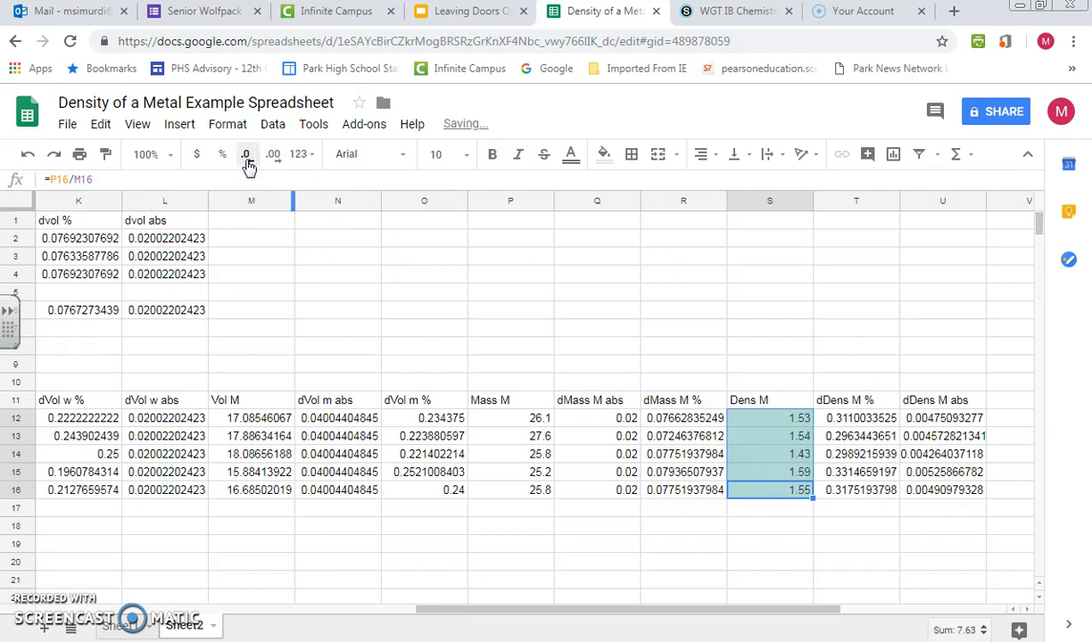
left_click(695, 350)
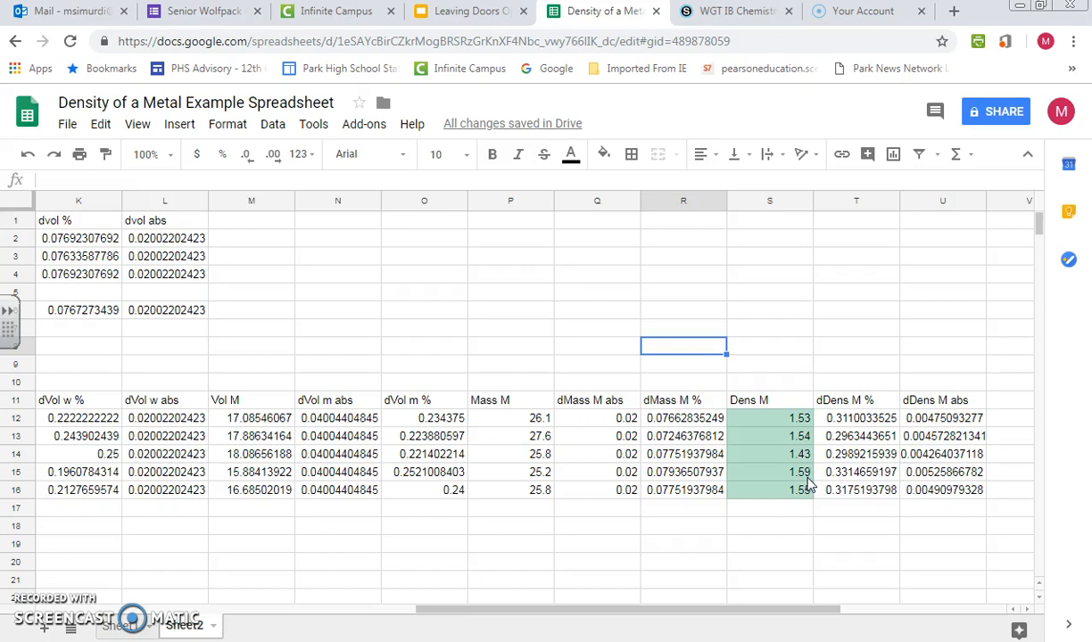
- Reduce the dVol w abs, Vol M and dVol m abs values in L12:N16 to two decimal places
left_click_drag(148, 416, 350, 499)
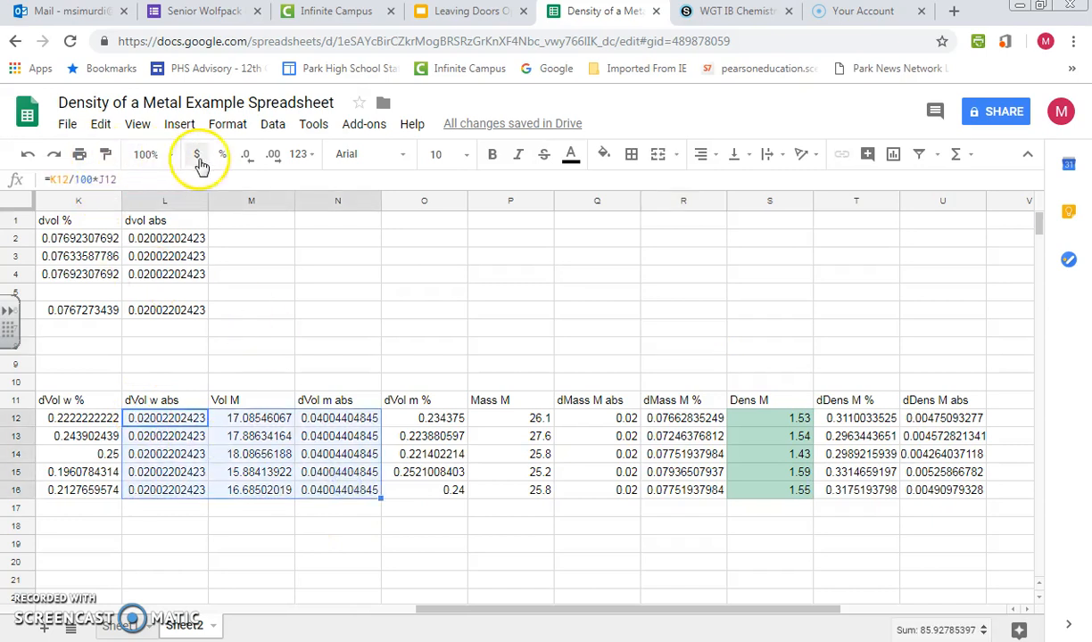
left_click(245, 155)
left_click(245, 155)
left_click(245, 155)
left_click(245, 155)
left_click(246, 155)
left_click(246, 156)
left_click(246, 156)
left_click(245, 155)
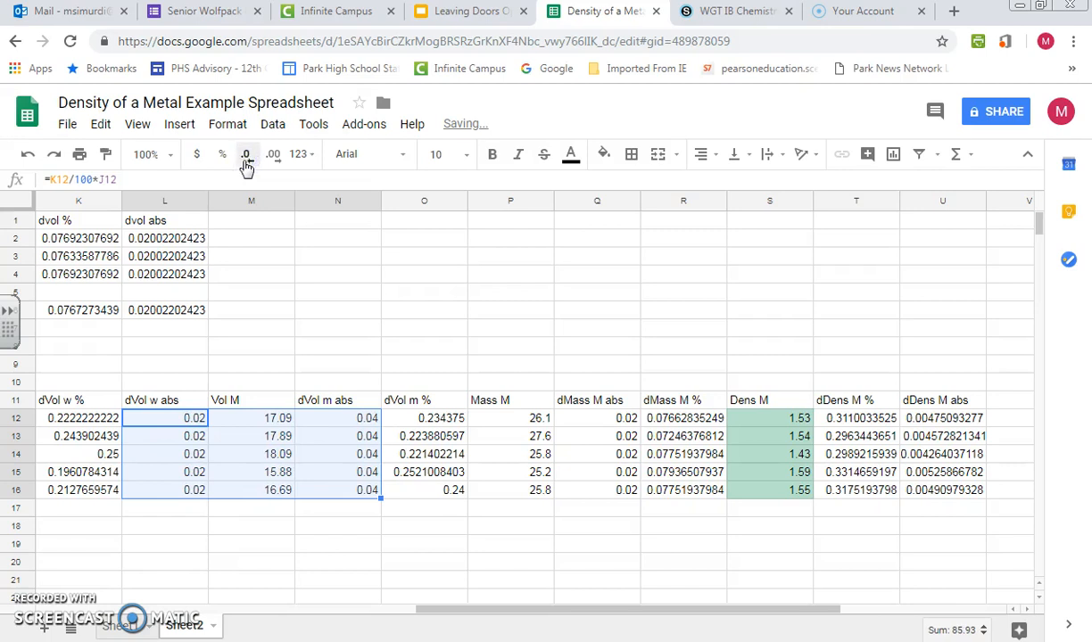
- Extend the displayed values in L12:N16 to eight decimal places
left_click(274, 156)
left_click(274, 156)
left_click(274, 155)
left_click(274, 155)
left_click(273, 155)
left_click(274, 155)
left_click(413, 294)
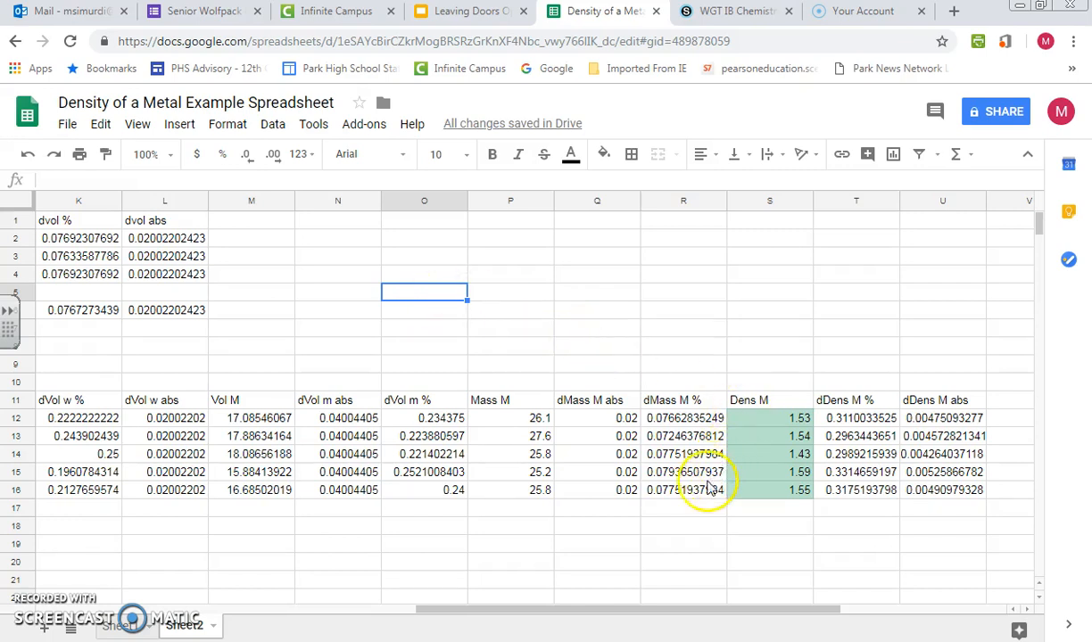
- Label R19 "Averrage" and calculate the mean metal density in S19 with =average(S12:S16)
scroll(706, 446, "down", 1)
left_click(703, 506)
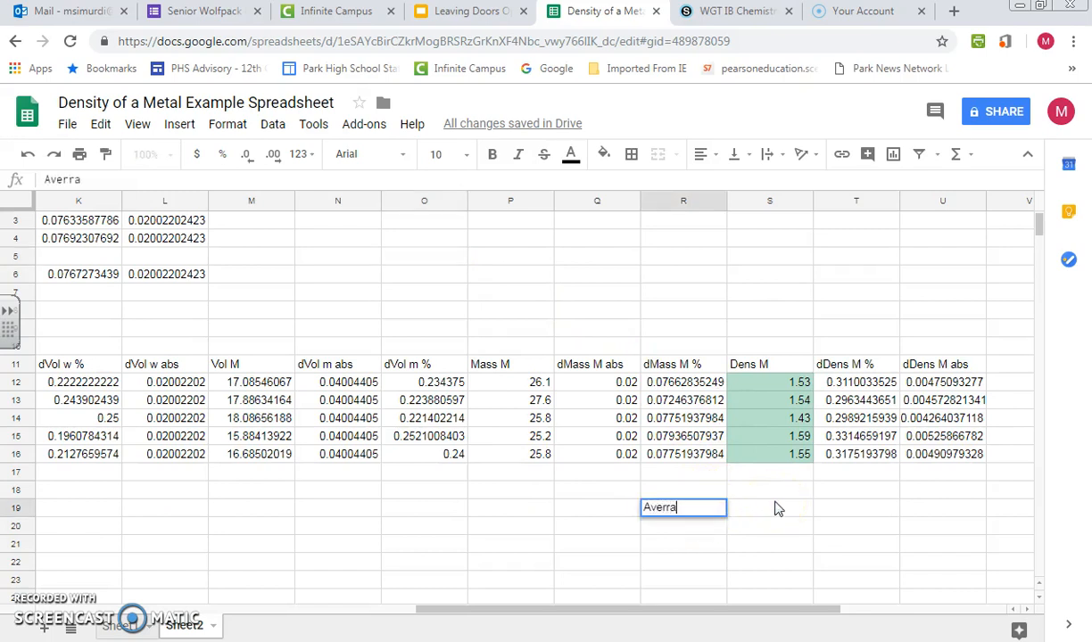
left_click(775, 506)
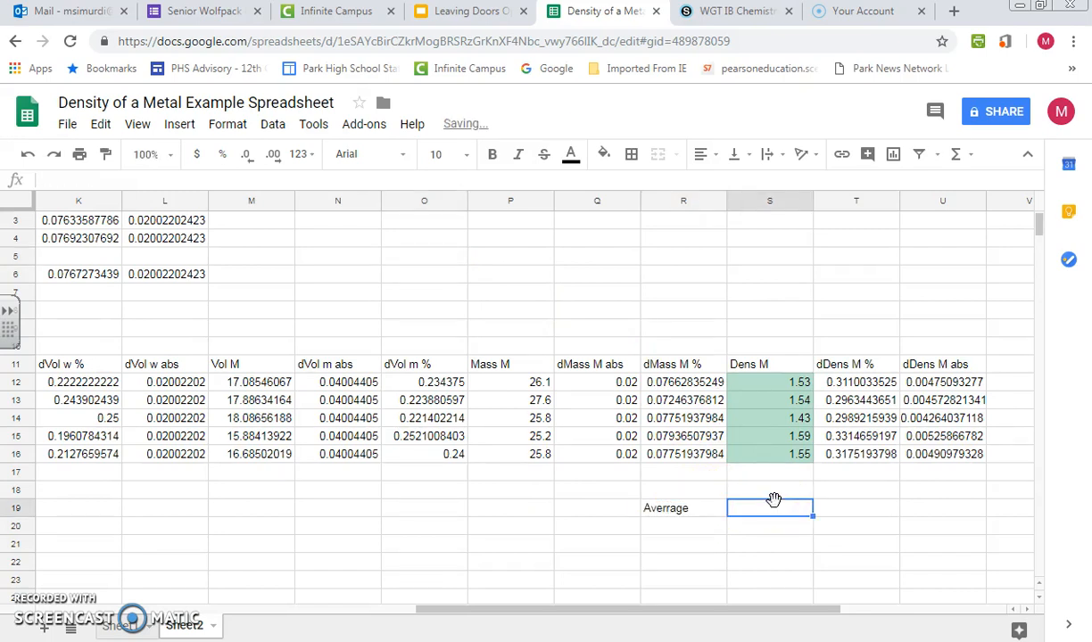
type("=average(")
left_click_drag(798, 384, 790, 450)
key("Return")
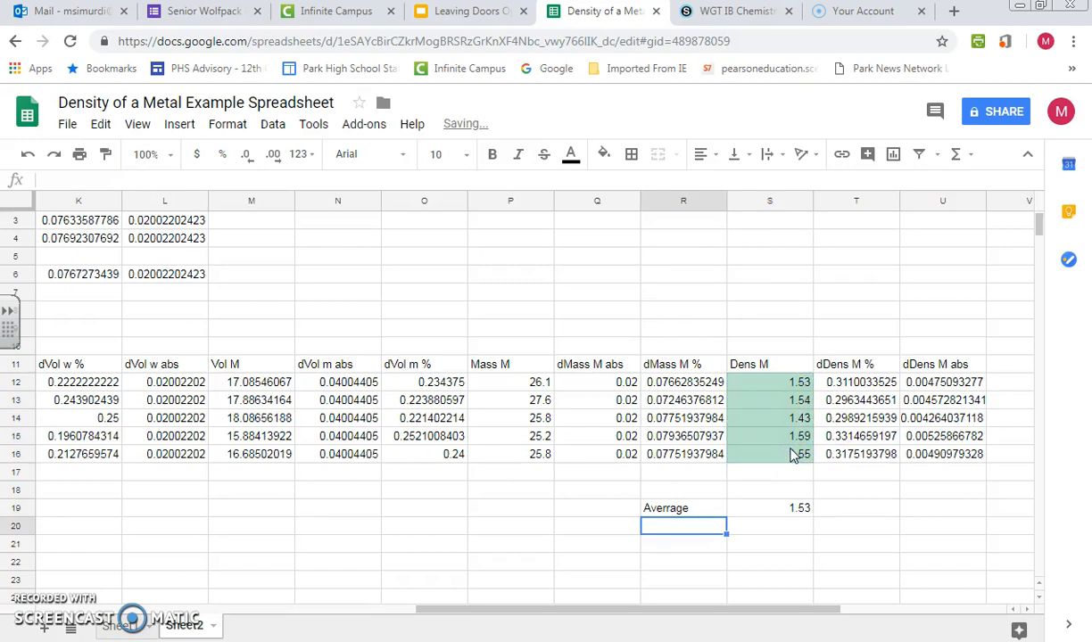
- Fill the average formula from S19 across to T19:U19 for the percent and absolute density uncertainties
left_click(797, 509)
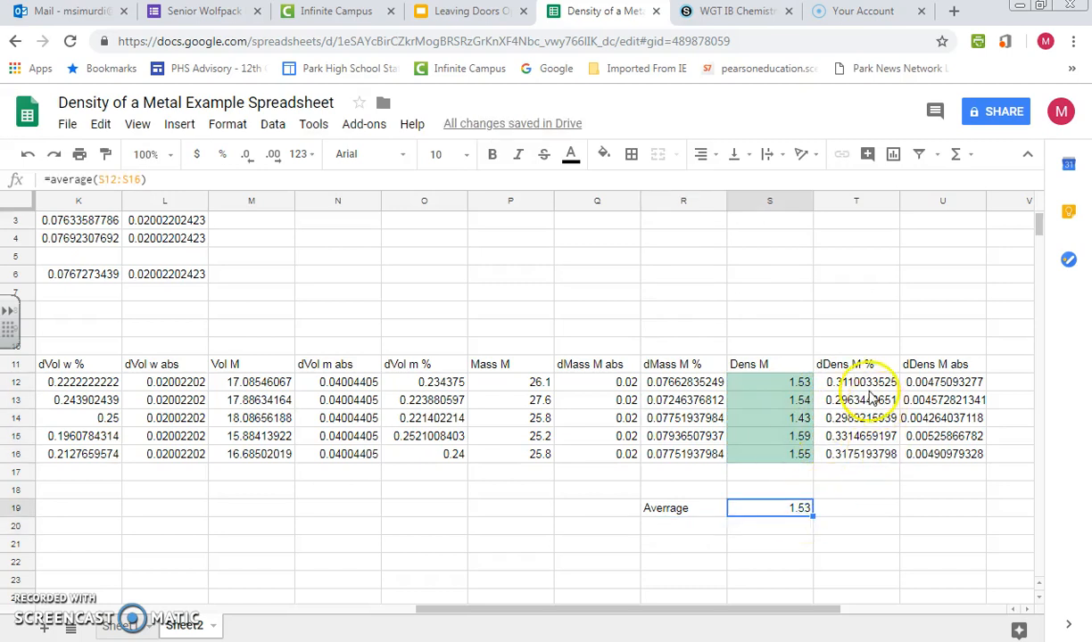
left_click_drag(811, 516, 813, 516)
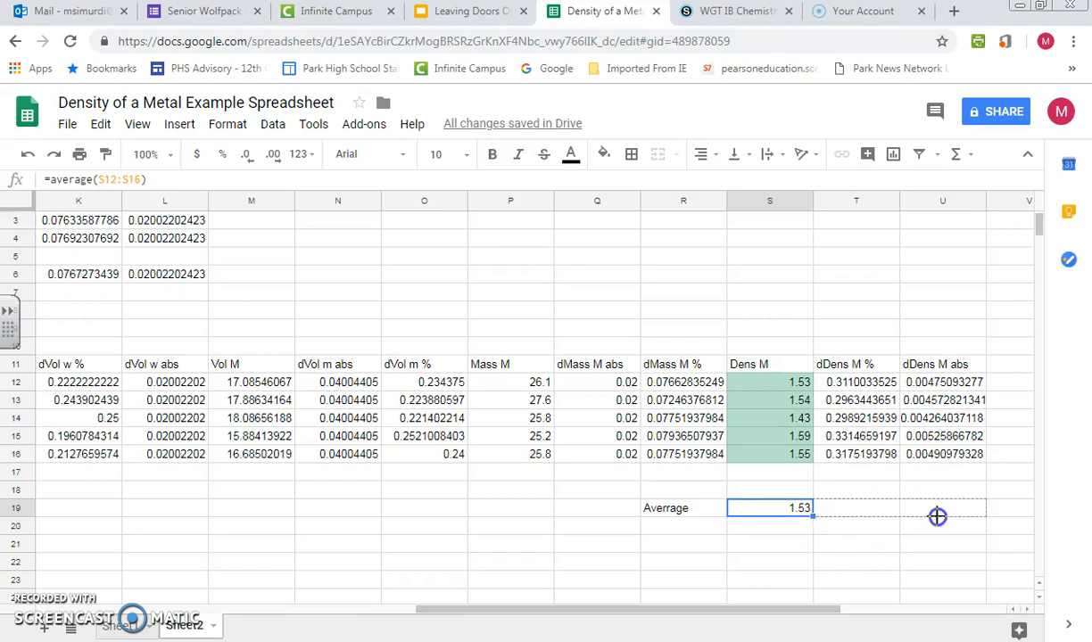
left_click_drag(936, 517, 910, 522)
left_click(887, 528)
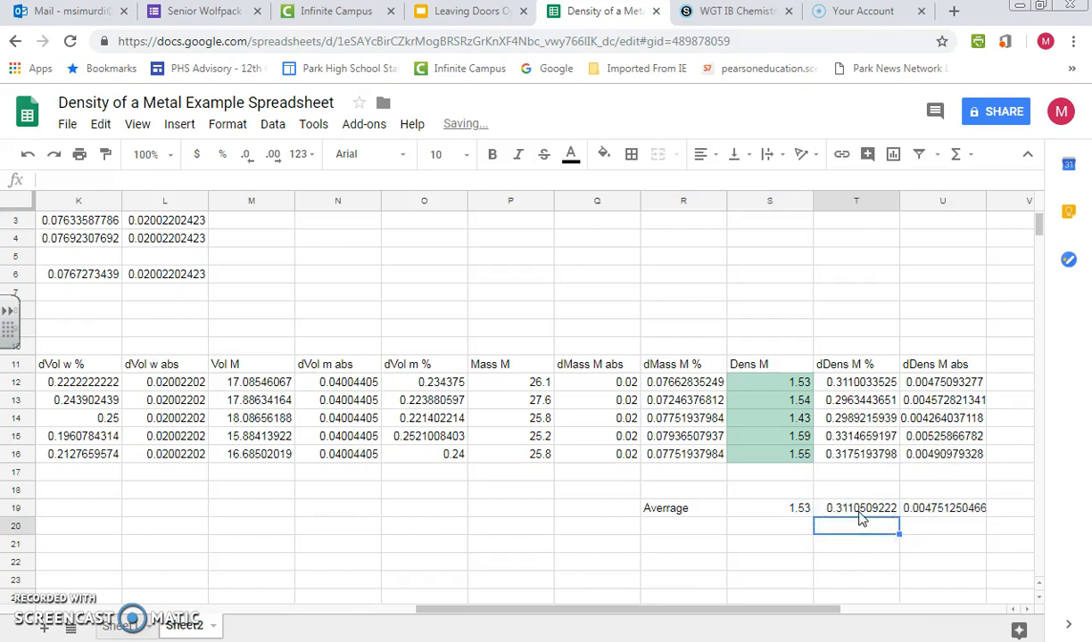